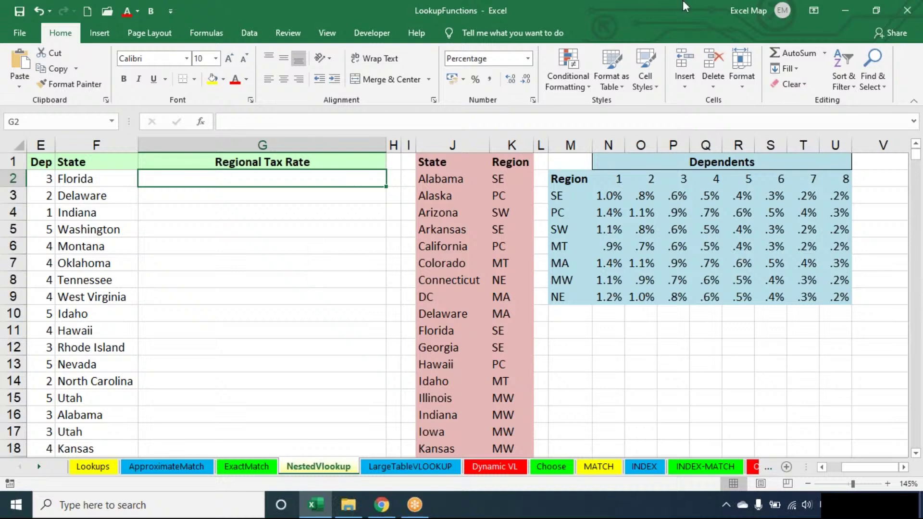
# Examine the State column, the State-to-Region table in J:K and the regional tax rates by dependents in M:U.
pyautogui.click(646, 23)
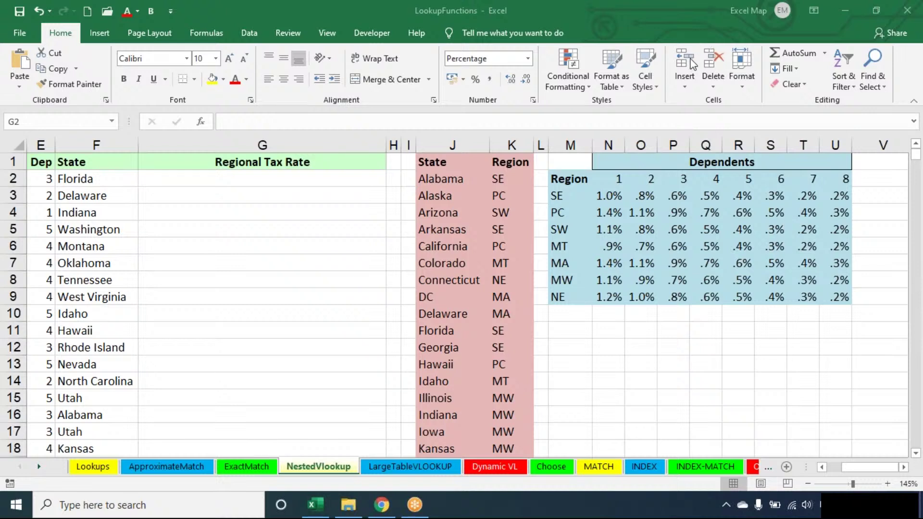
pyautogui.hotkey('alt', 'Tab')
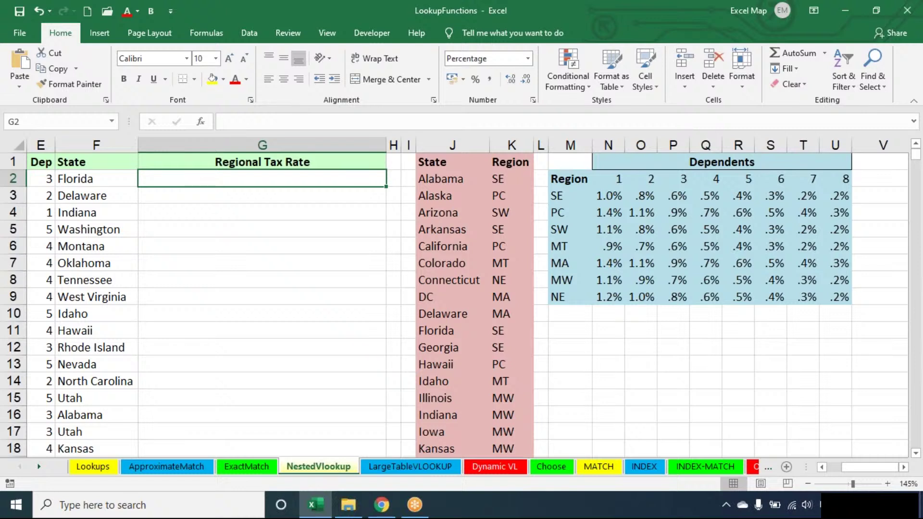
pyautogui.click(633, 167)
pyautogui.click(570, 144)
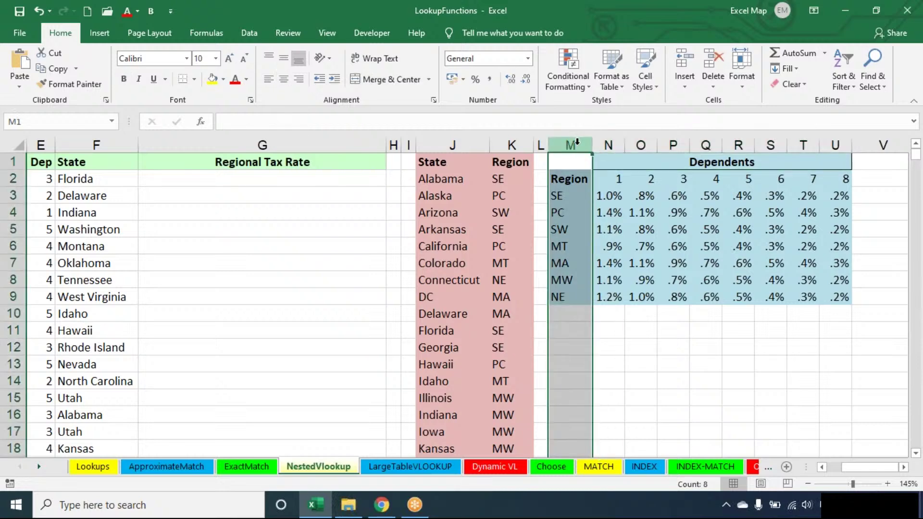
pyautogui.click(659, 159)
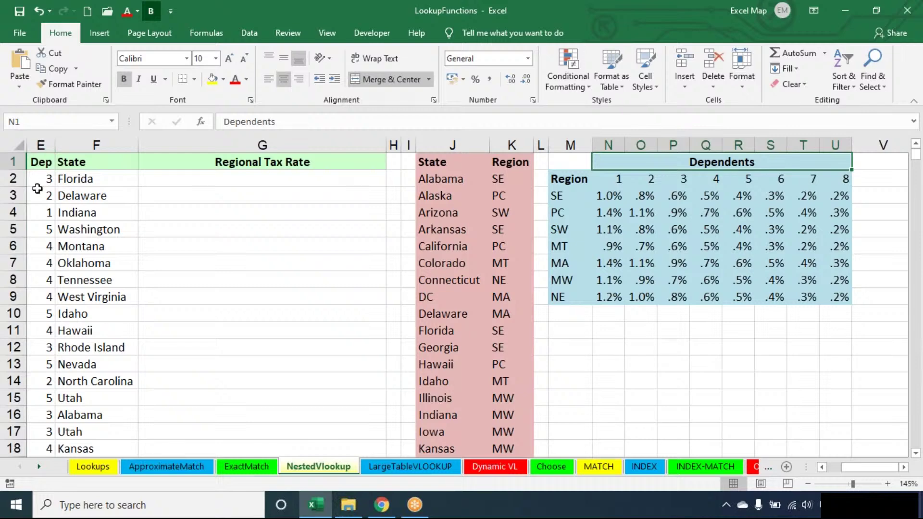
pyautogui.click(76, 145)
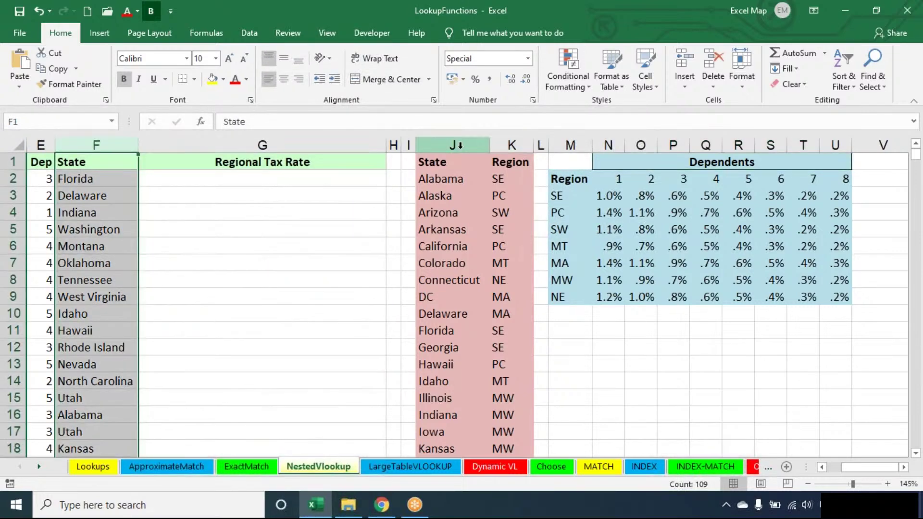
pyautogui.click(460, 145)
pyautogui.click(503, 144)
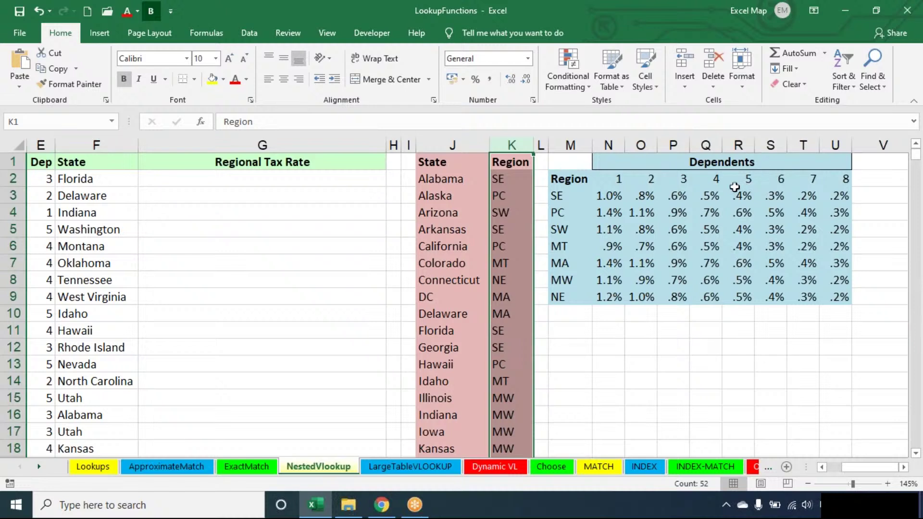
pyautogui.click(461, 139)
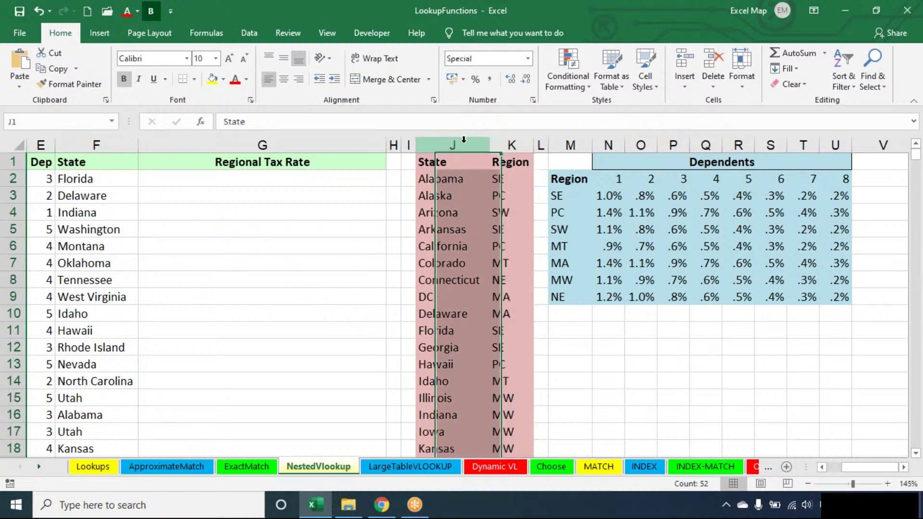
pyautogui.moveTo(493, 143); pyautogui.dragTo(502, 143)
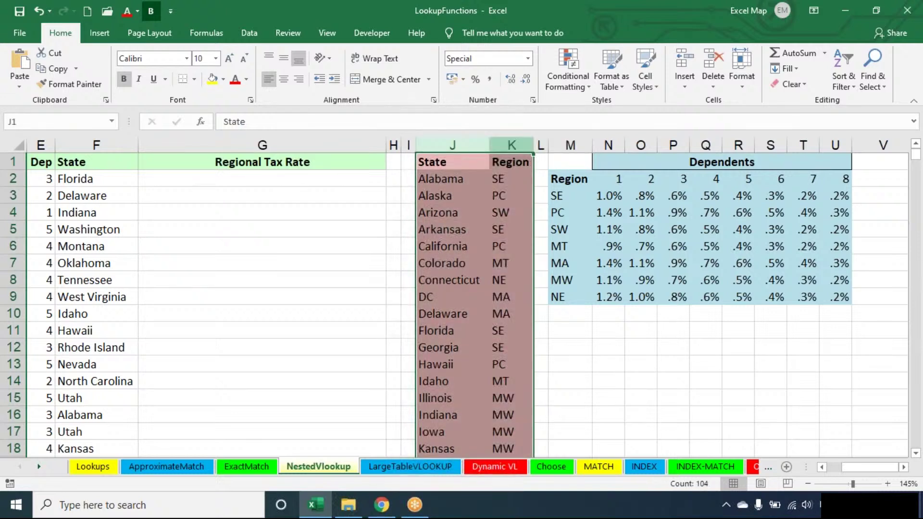
pyautogui.click(275, 179)
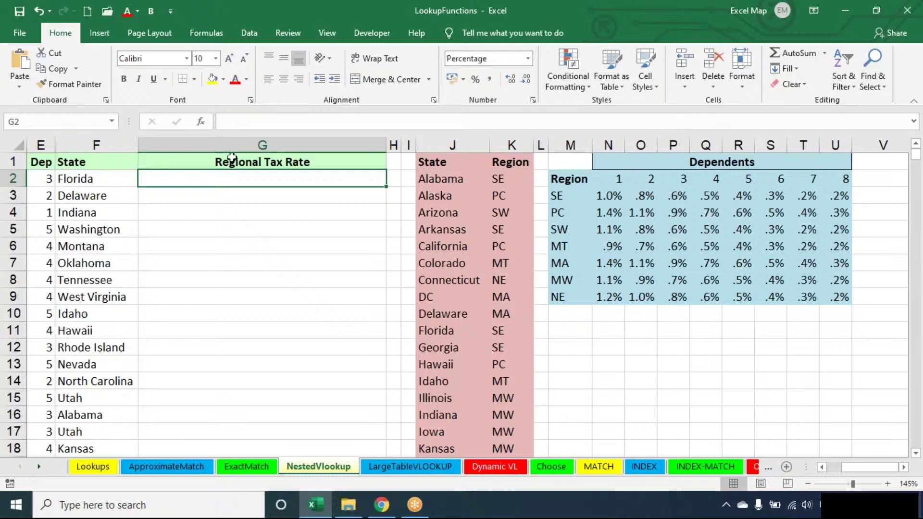
pyautogui.click(100, 145)
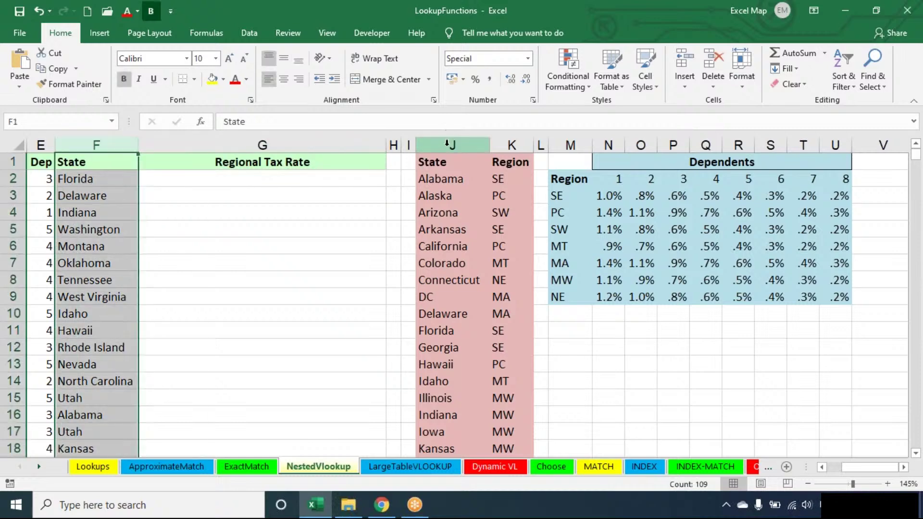
pyautogui.click(448, 143)
pyautogui.click(117, 144)
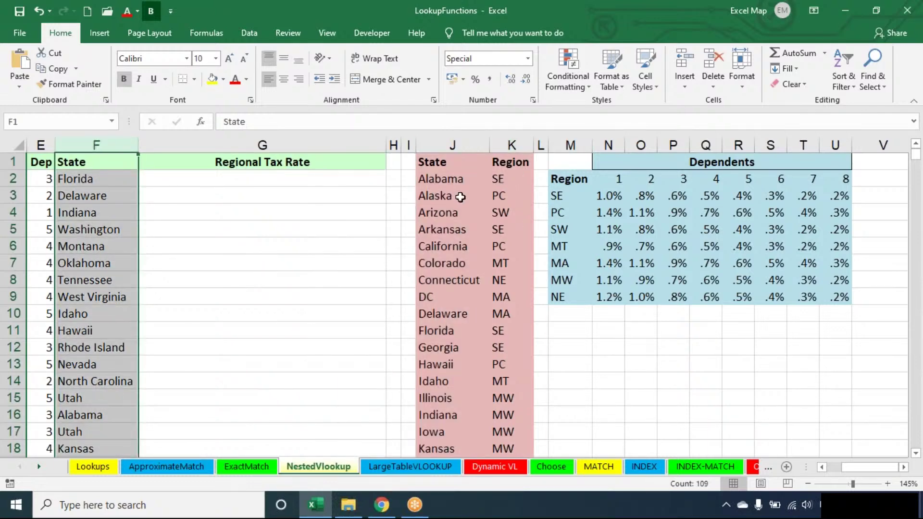
# Enter =VLOOKUP(F2,J:K,2,0) in G2 to look up the region for the first state.
pyautogui.click(323, 181)
pyautogui.write('=VLO')
pyautogui.press('Tab')
pyautogui.press('Left')
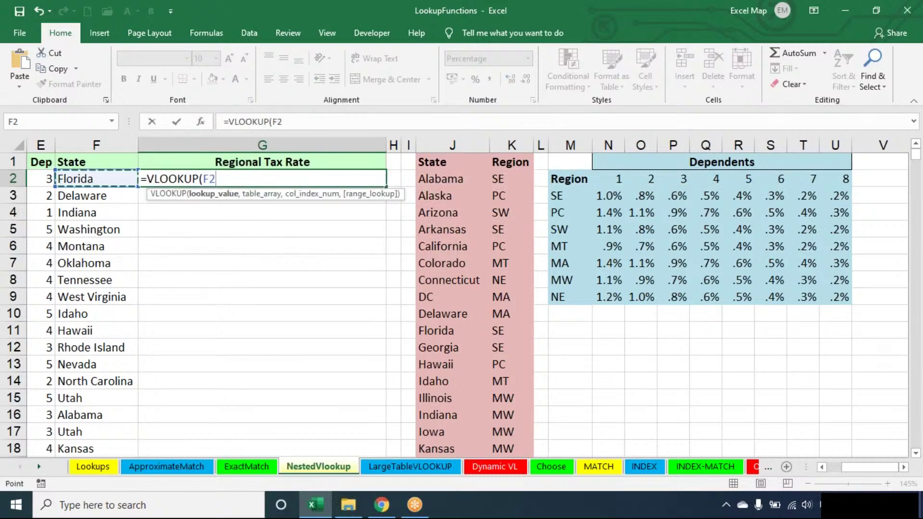
pyautogui.write(',')
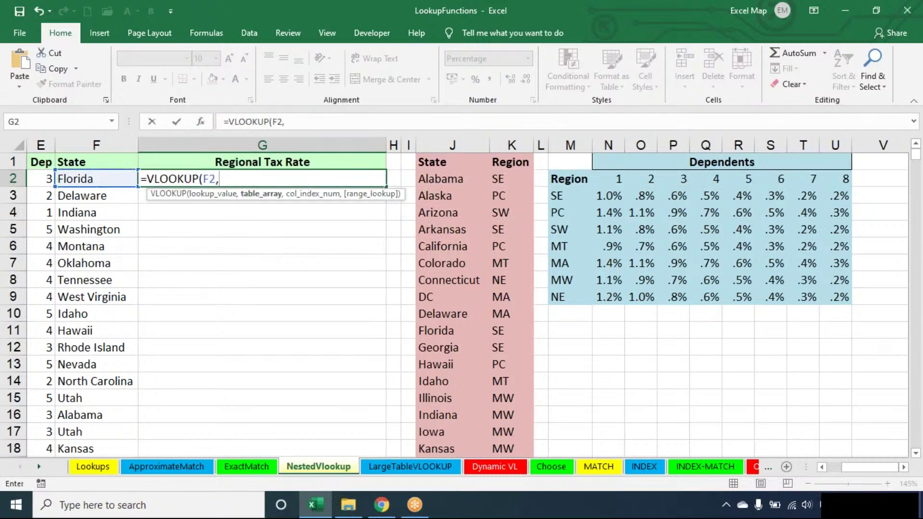
pyautogui.moveTo(452, 145); pyautogui.dragTo(511, 144)
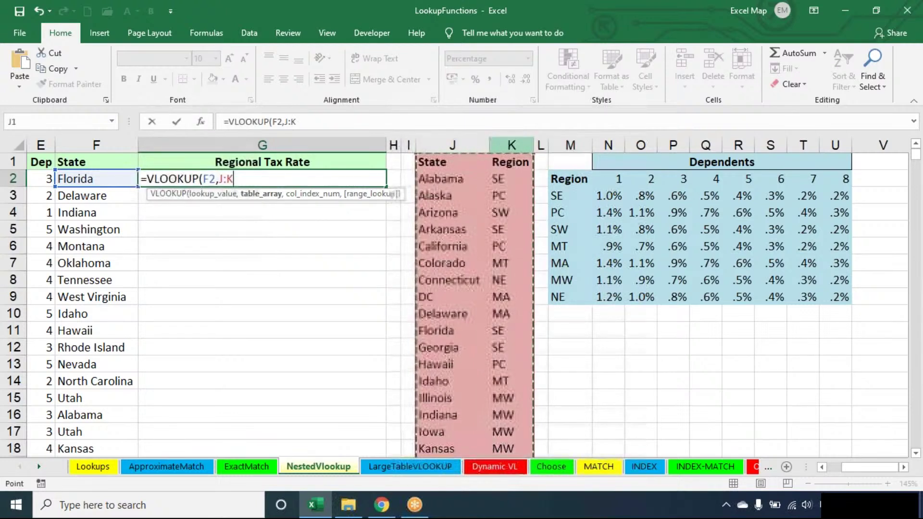
pyautogui.write(',')
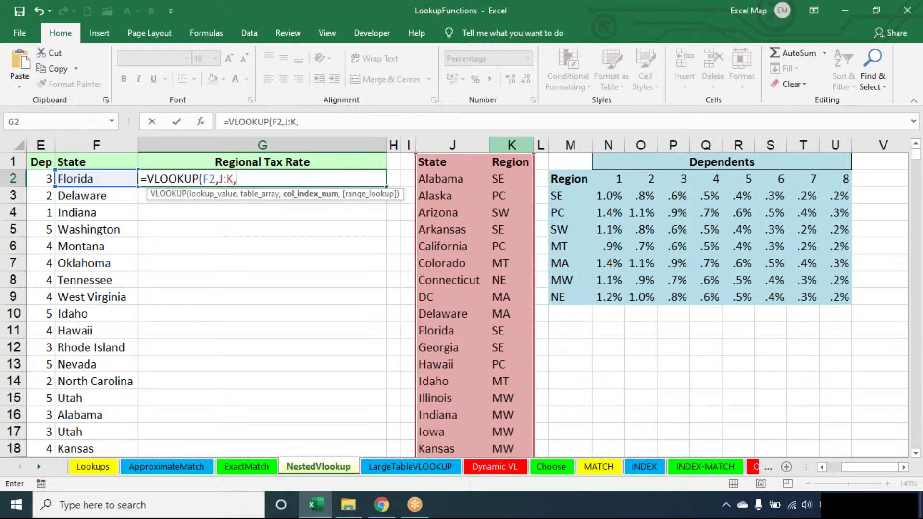
pyautogui.write('2,0)')
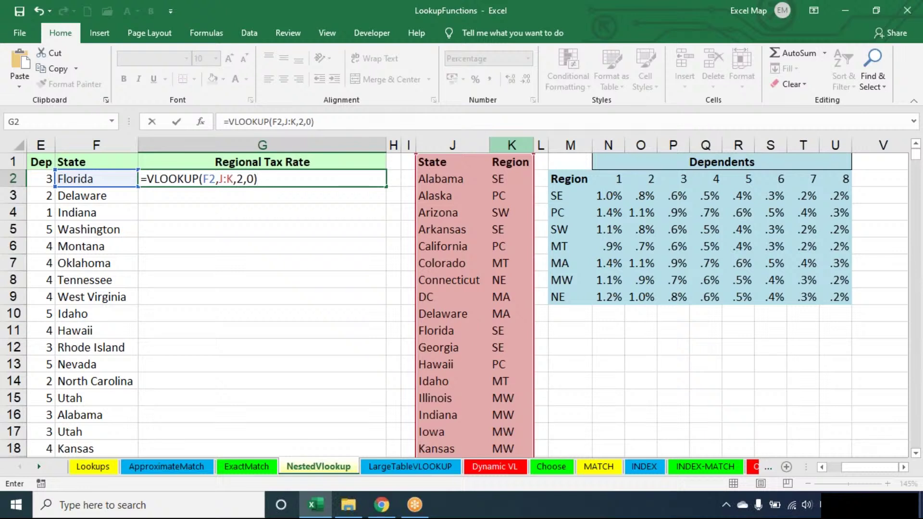
pyautogui.press('Return')
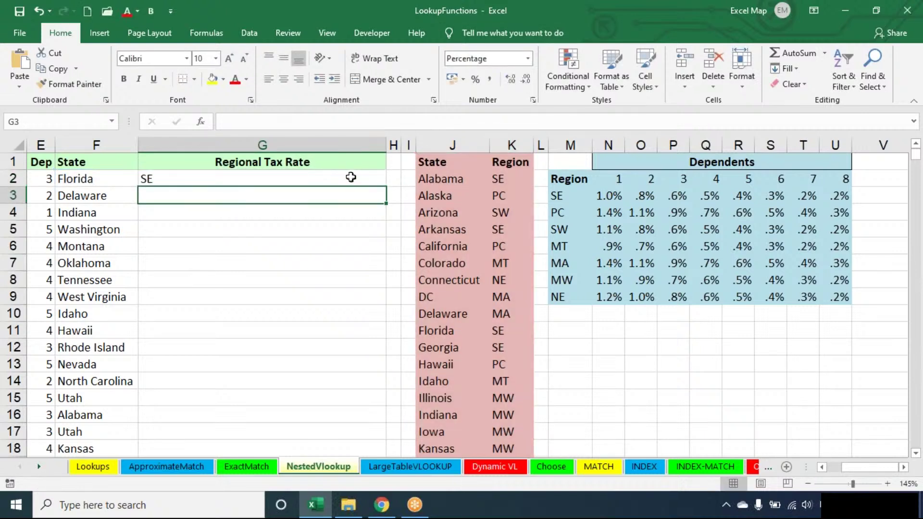
# Fill the region lookup from G2 down the Regional Tax Rate column and return to G2.
pyautogui.click(360, 179)
pyautogui.doubleClick(386, 187)
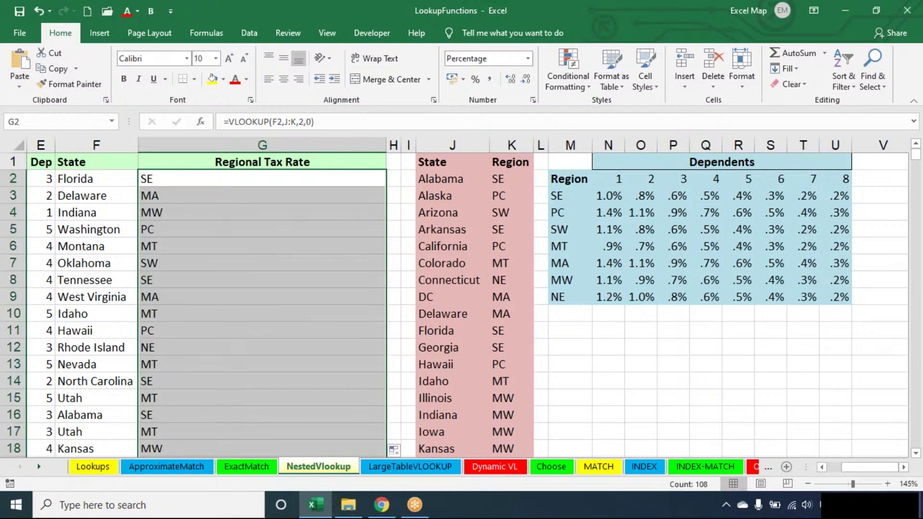
pyautogui.click(320, 210)
pyautogui.press('Up')
pyautogui.press('Up')
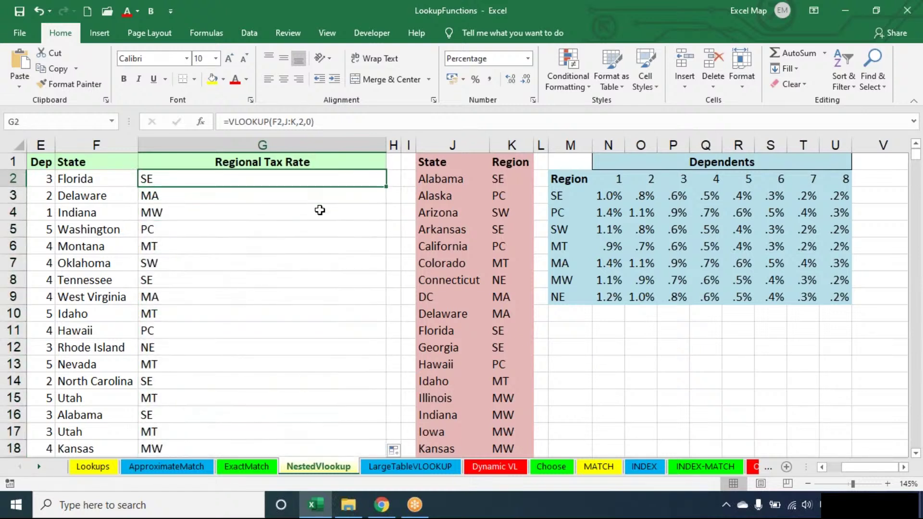
# Wrap the lookup in G2 in an outer VLOOKUP, using the inner lookup as its lookup value.
pyautogui.doubleClick(308, 180)
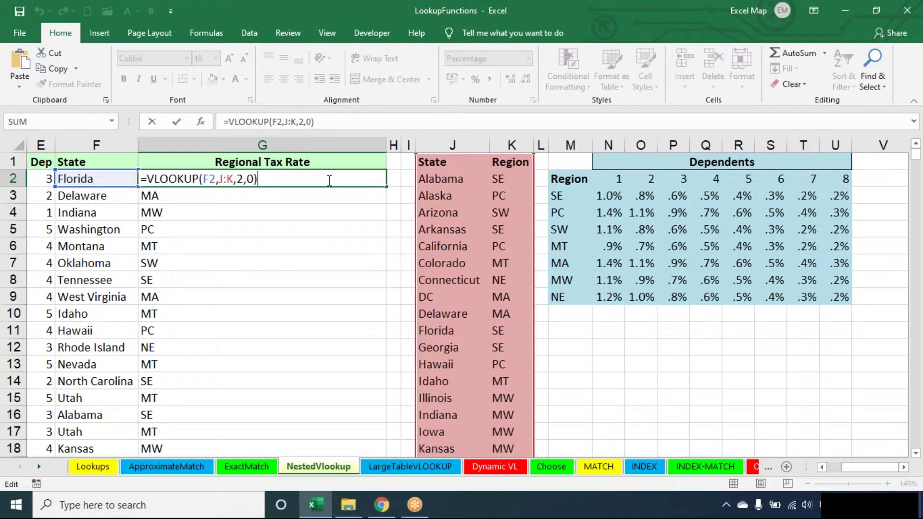
pyautogui.press('Return')
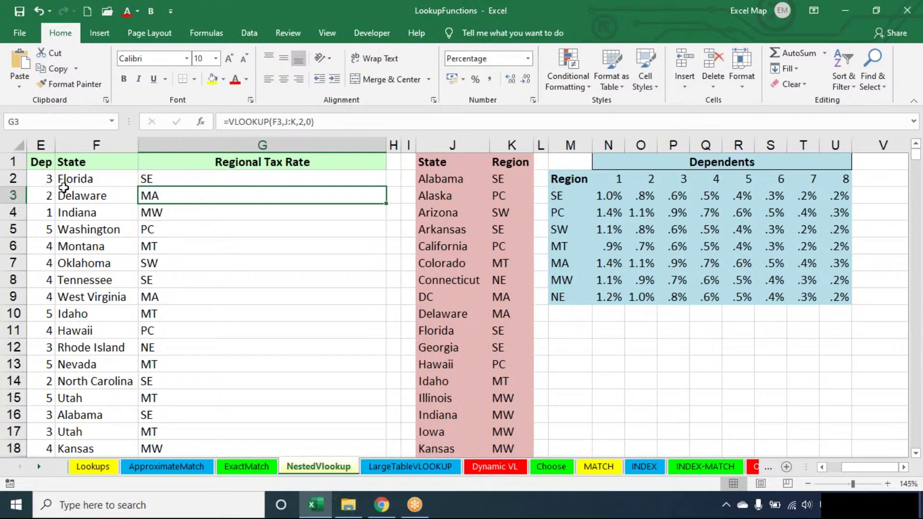
pyautogui.doubleClick(151, 177)
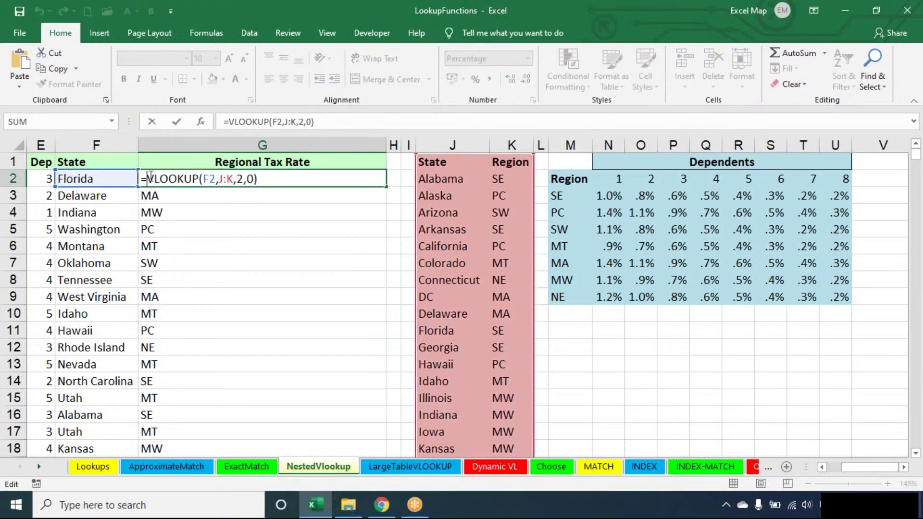
pyautogui.write('VLOOKUP(')
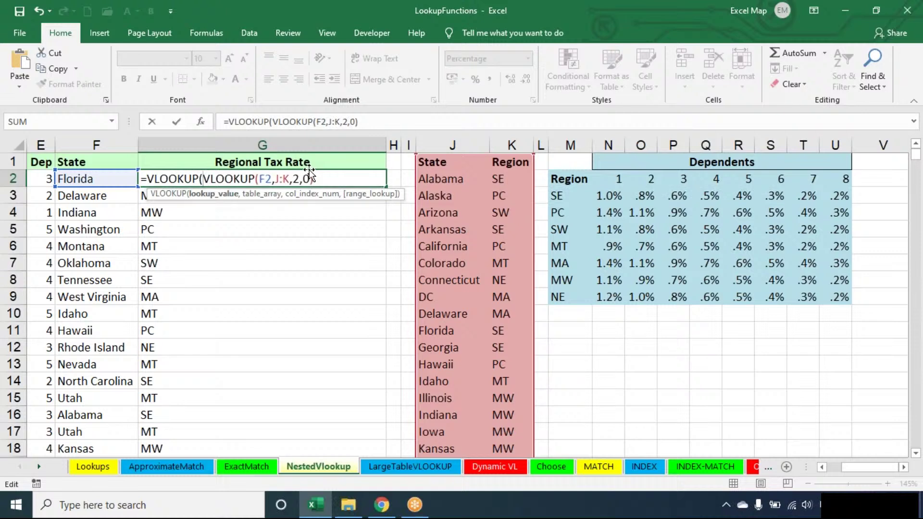
pyautogui.moveTo(317, 179); pyautogui.dragTo(205, 179)
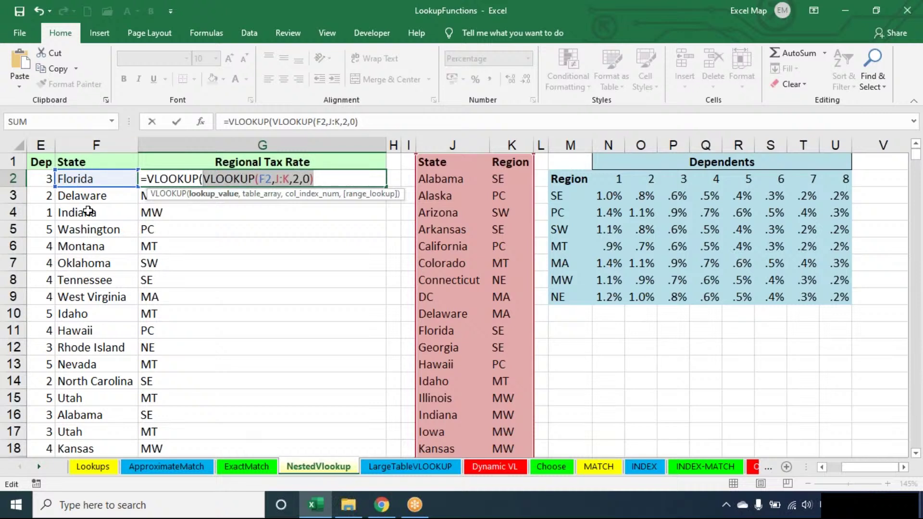
pyautogui.click(339, 179)
pyautogui.write(',')
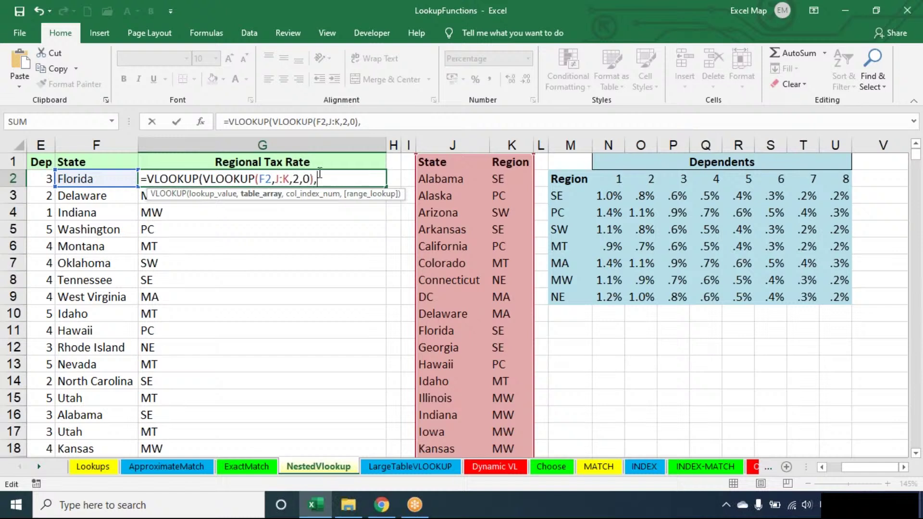
# Complete the outer VLOOKUP in G2 with table M:U, column index E2+1 and match type 0.
pyautogui.moveTo(572, 145); pyautogui.dragTo(835, 144)
pyautogui.write(',')
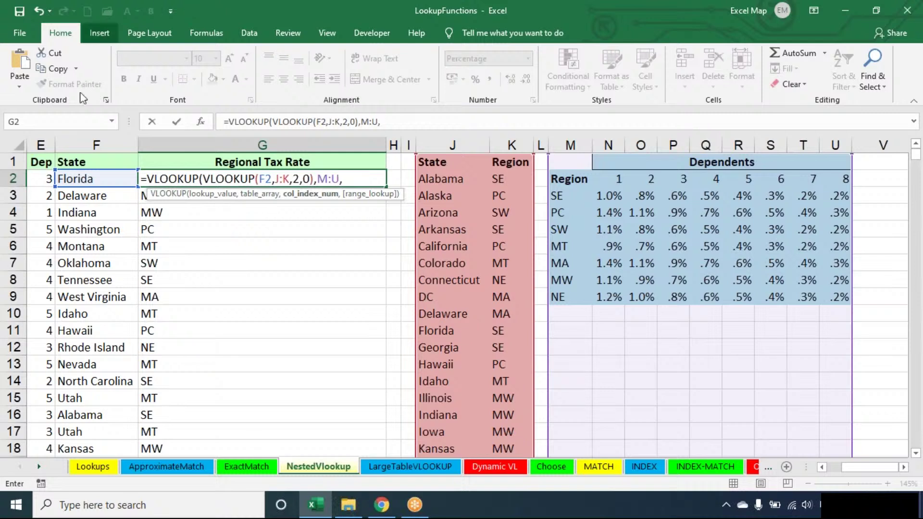
pyautogui.click(45, 175)
pyautogui.write('+1')
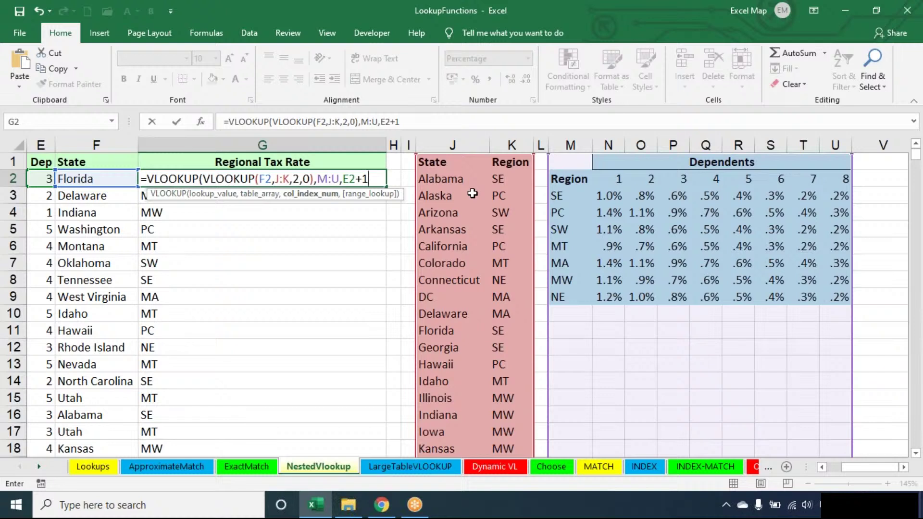
pyautogui.write(',0)')
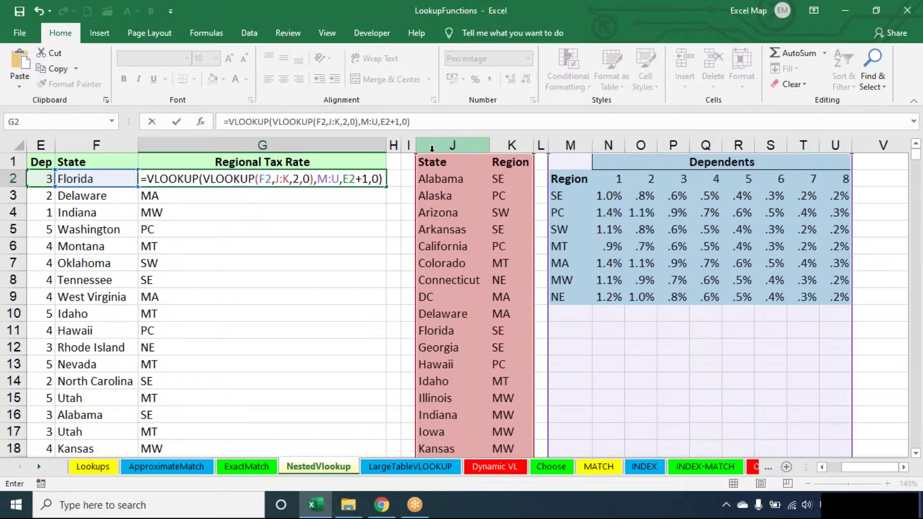
pyautogui.press('Return')
# Fill the nested formula from G2 down the Regional Tax Rate column, and clear all the filled cells.
pyautogui.click(383, 183)
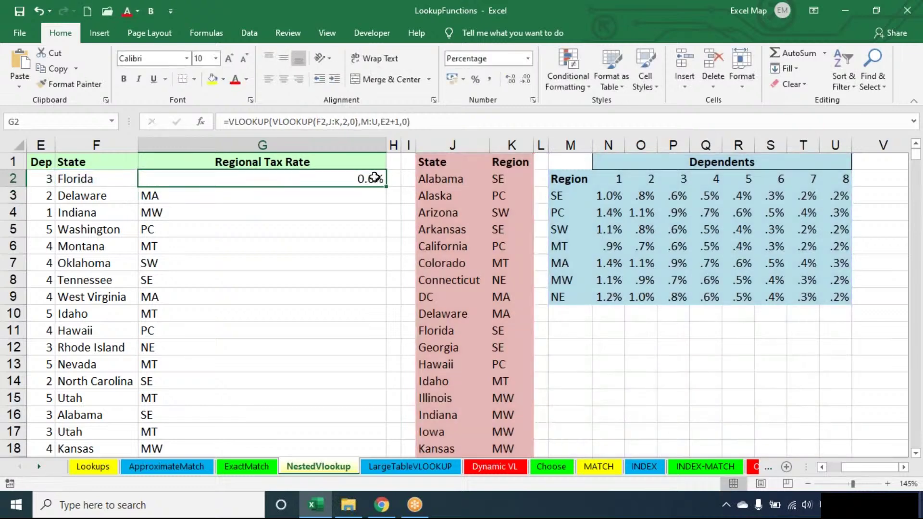
pyautogui.doubleClick(385, 184)
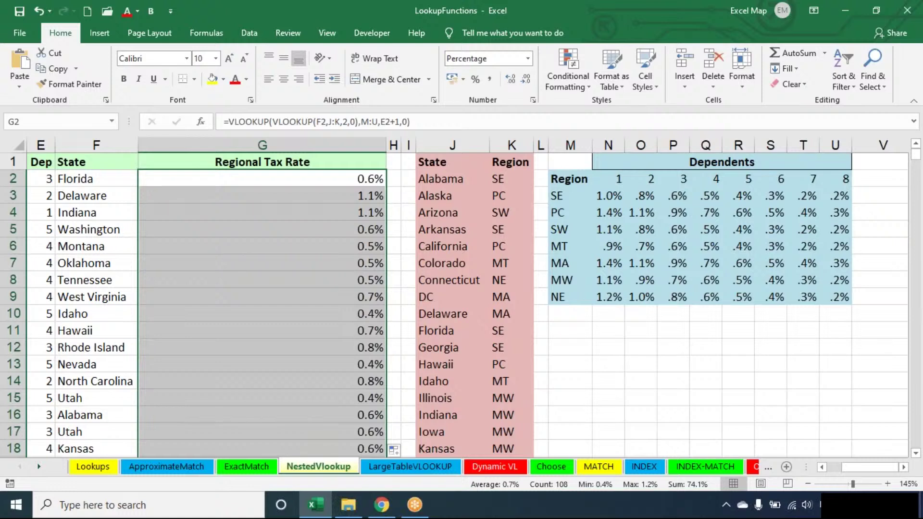
pyautogui.press('Delete')
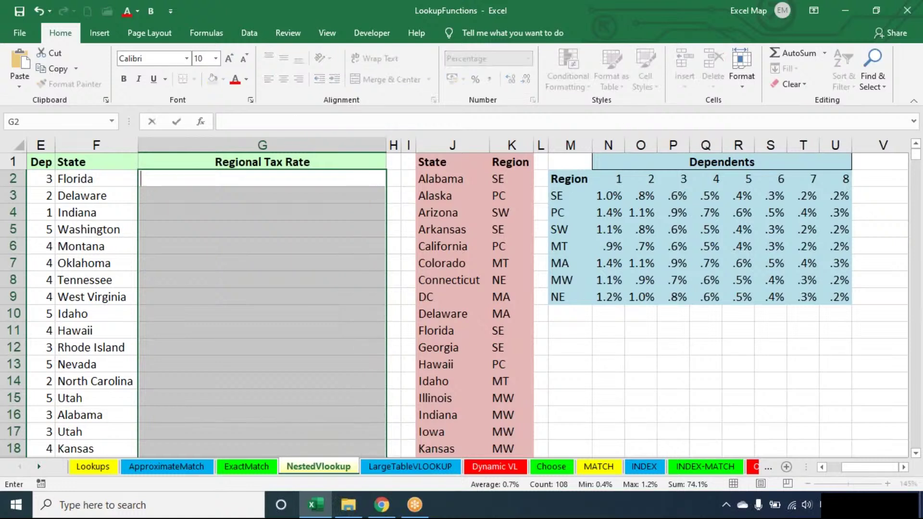
# Enter the region lookup =VLOOKUP(F2,J:K,2,0) in the empty cell G2.
pyautogui.click(262, 179)
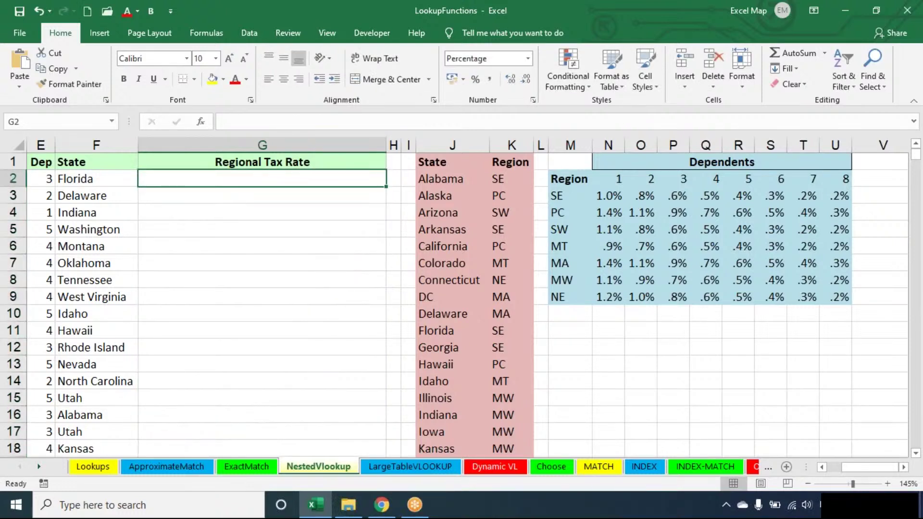
pyautogui.write('=v')
pyautogui.press('Tab')
pyautogui.click(96, 179)
pyautogui.write(',')
pyautogui.moveTo(453, 144); pyautogui.dragTo(512, 145)
pyautogui.write(',2,0)')
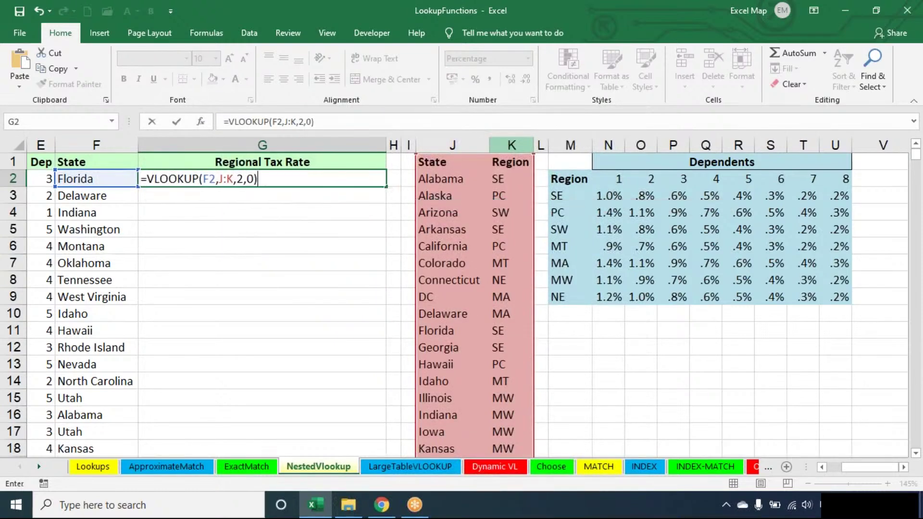
pyautogui.press('Return')
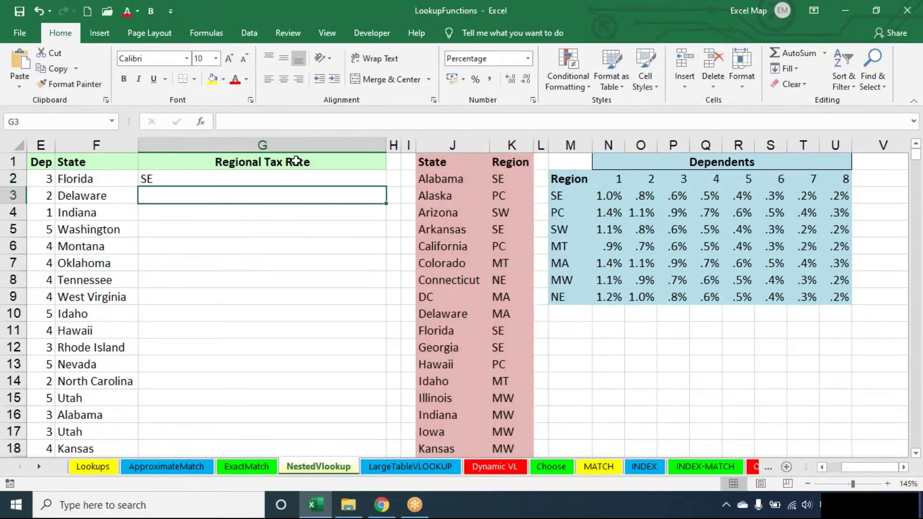
# Wrap the region lookup in G2 in an outer VLOOKUP with table M:U, column index E2+1 and match type 0.
pyautogui.doubleClick(169, 179)
pyautogui.click(149, 179)
pyautogui.write('VLOOKUP(F2,J:K,2,0')
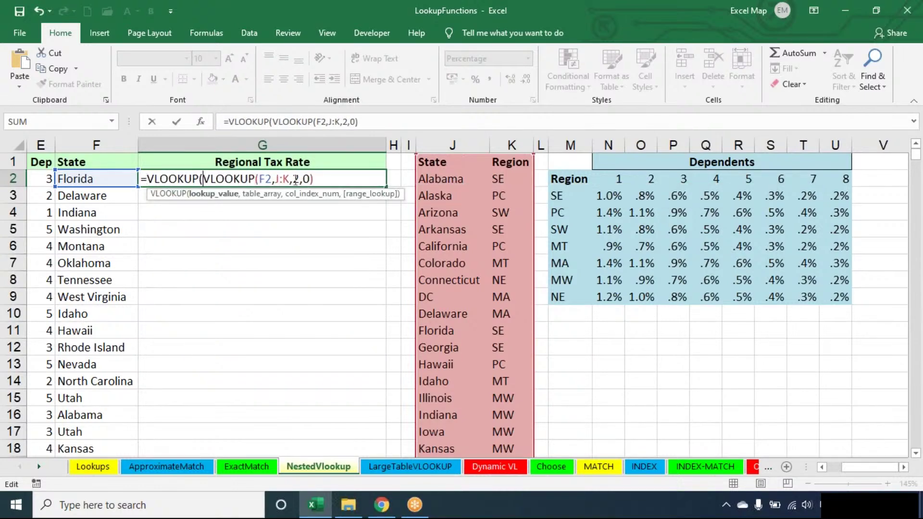
pyautogui.write(',')
pyautogui.moveTo(571, 144); pyautogui.dragTo(836, 145)
pyautogui.moveTo(741, 141); pyautogui.dragTo(836, 145)
pyautogui.write(',M:U,')
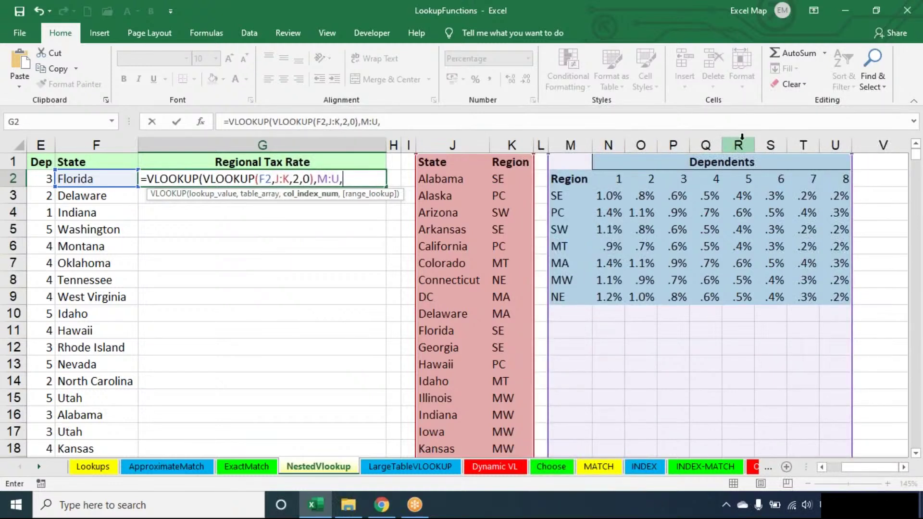
pyautogui.click(31, 177)
pyautogui.write('+1,0)')
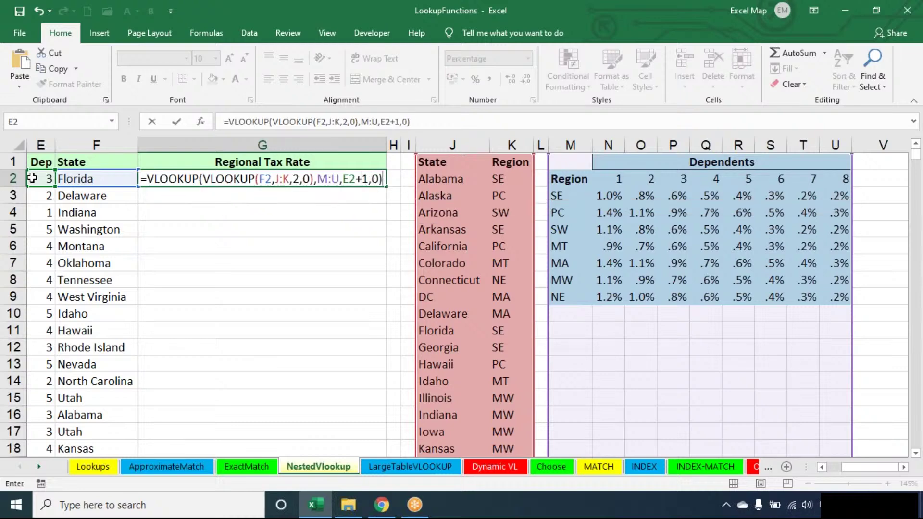
pyautogui.press('Return')
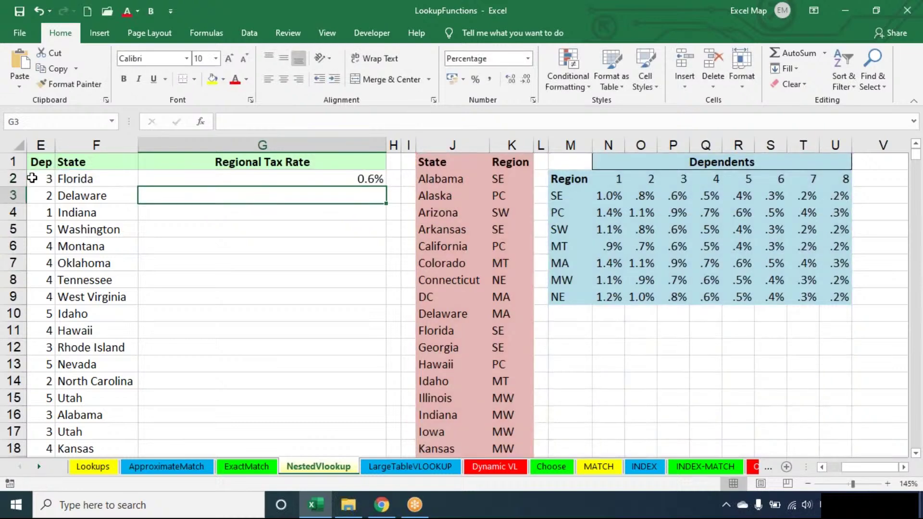
# Fill the nested formula from G2 down the Regional Tax Rate column, and review the formula in G2.
pyautogui.click(368, 174)
pyautogui.doubleClick(387, 187)
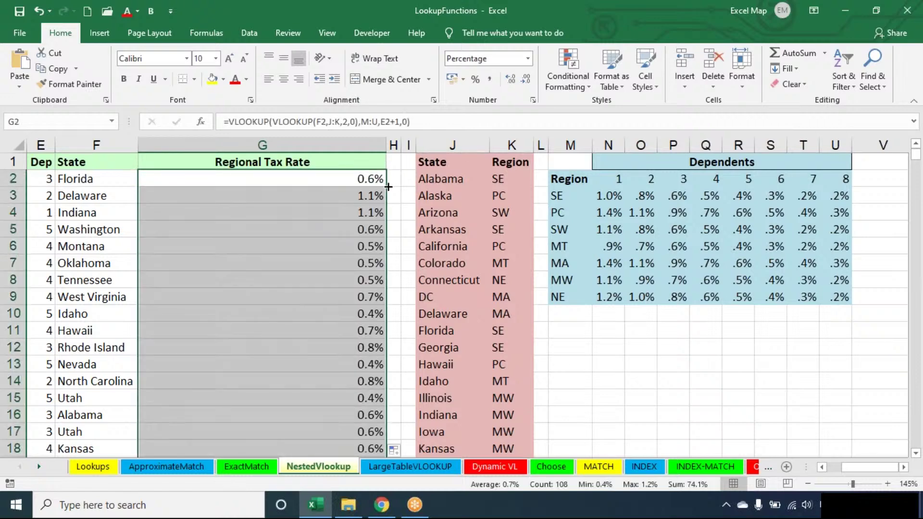
pyautogui.doubleClick(379, 179)
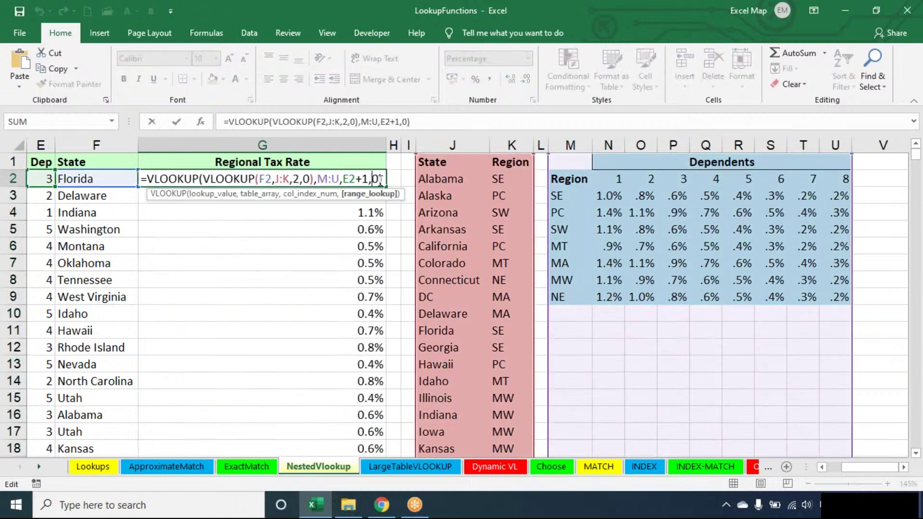
pyautogui.click(385, 180)
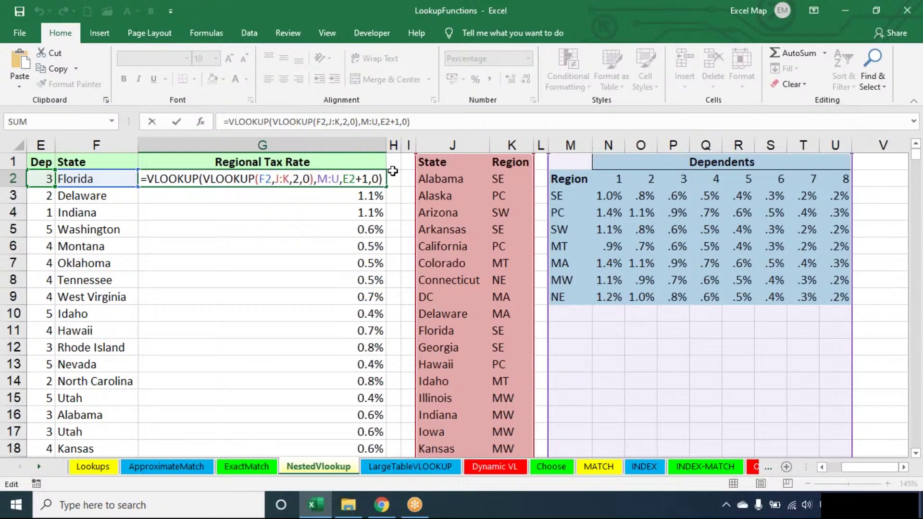
pyautogui.click(666, 21)
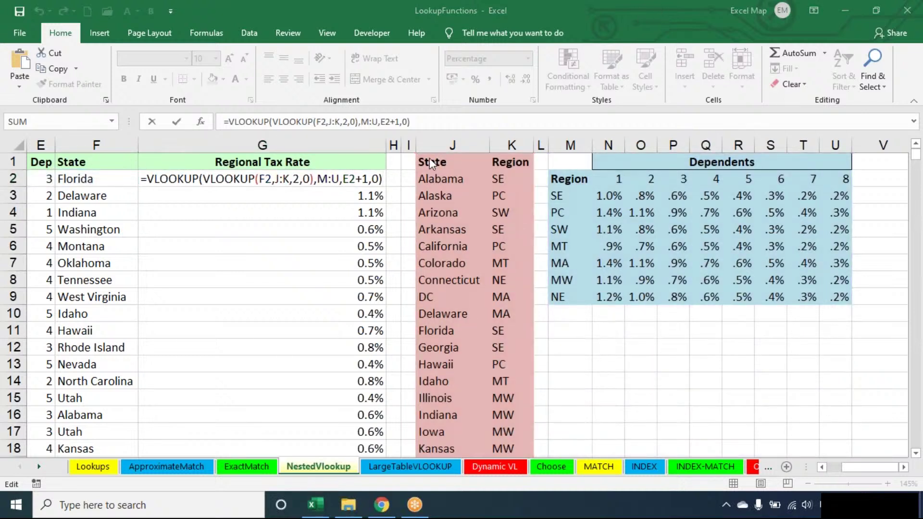
pyautogui.click(386, 180)
pyautogui.click(385, 179)
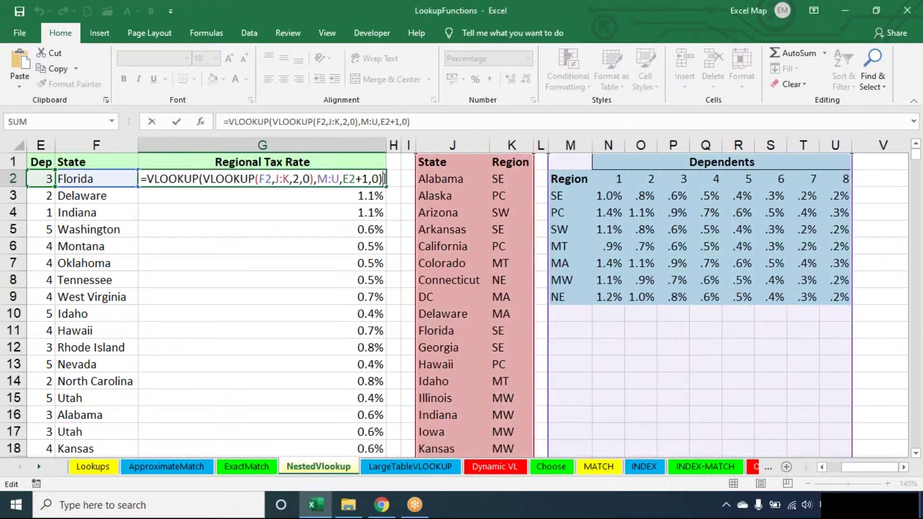
pyautogui.hotkey('ctrl', 'Return')
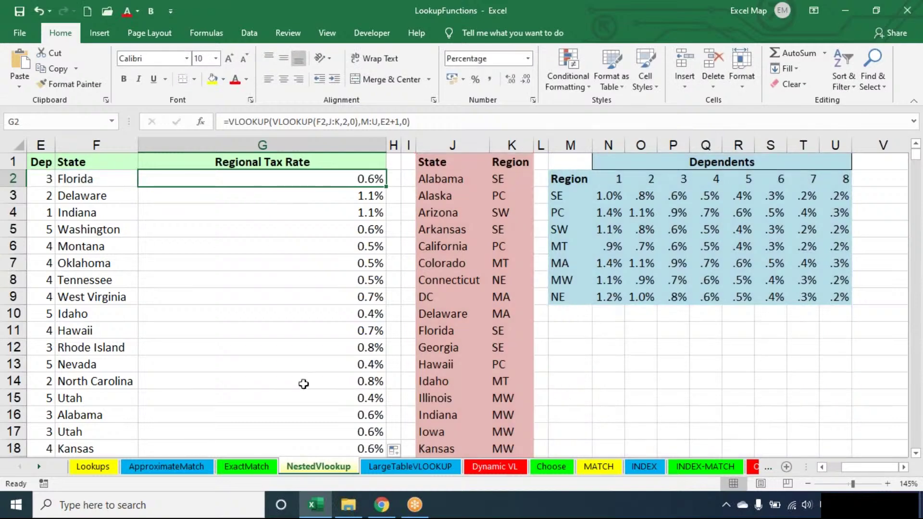
# Open Notepad and write the heading "CHOOSE:" with a line of dashes beneath it.
pyautogui.press('super+r')
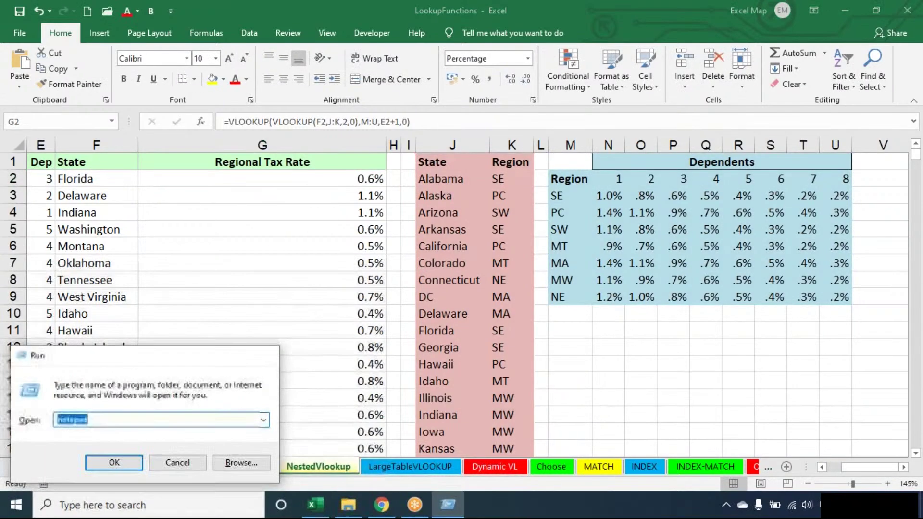
pyautogui.press('Return')
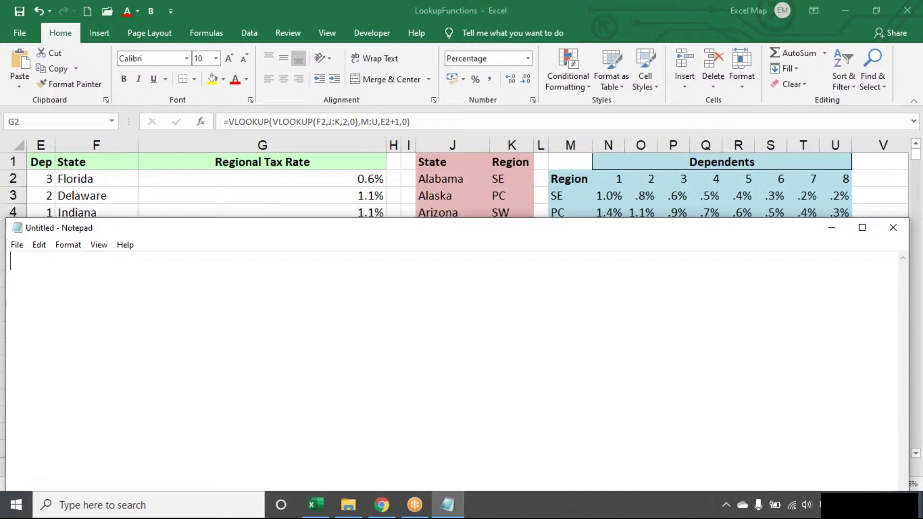
pyautogui.write('CHOOSE:')
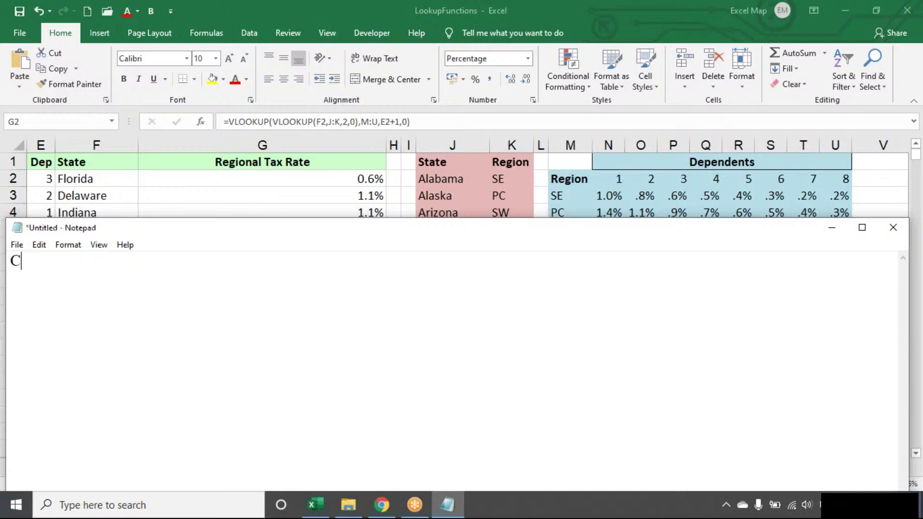
pyautogui.press('Return')
pyautogui.write('------------')
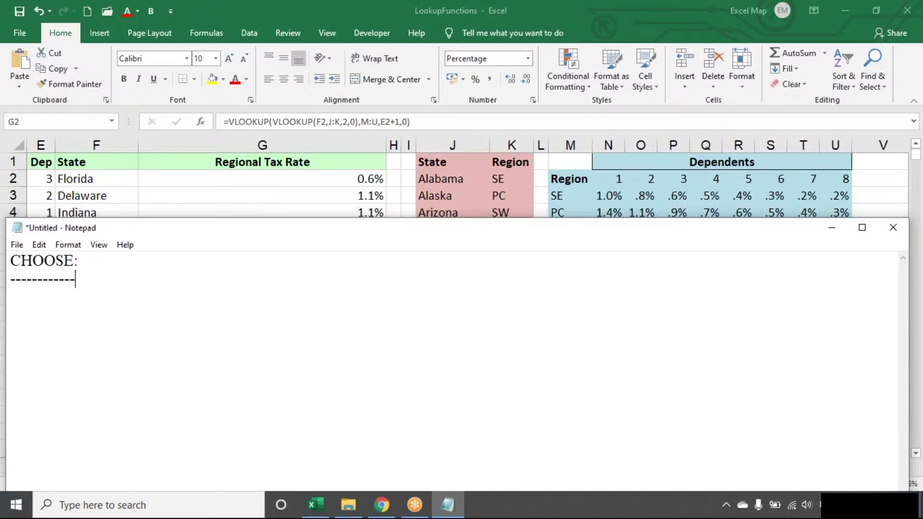
# Add the indented note "Choose a value or action to perform from a list of values, based on an index number." followed by a blank line.
pyautogui.press('Return')
pyautogui.press('Tab')
pyautogui.write('Choose a value ')
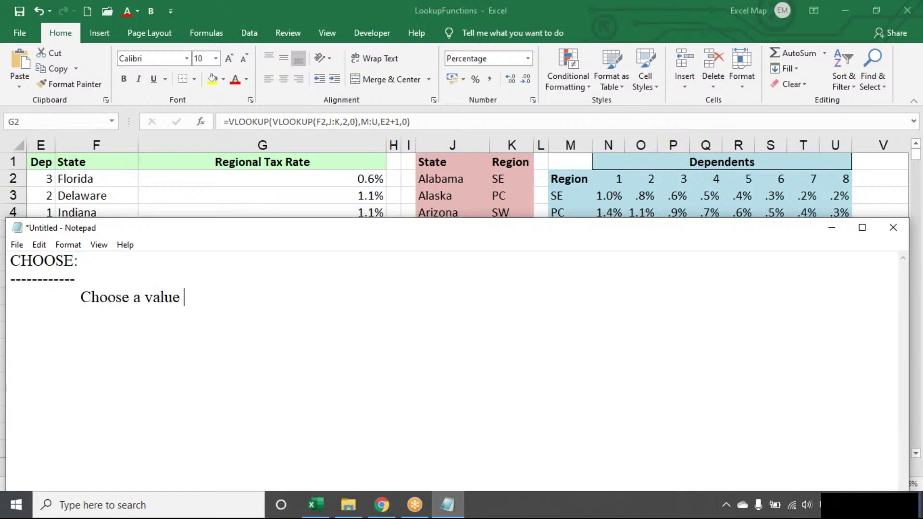
pyautogui.write('or action to perform for')
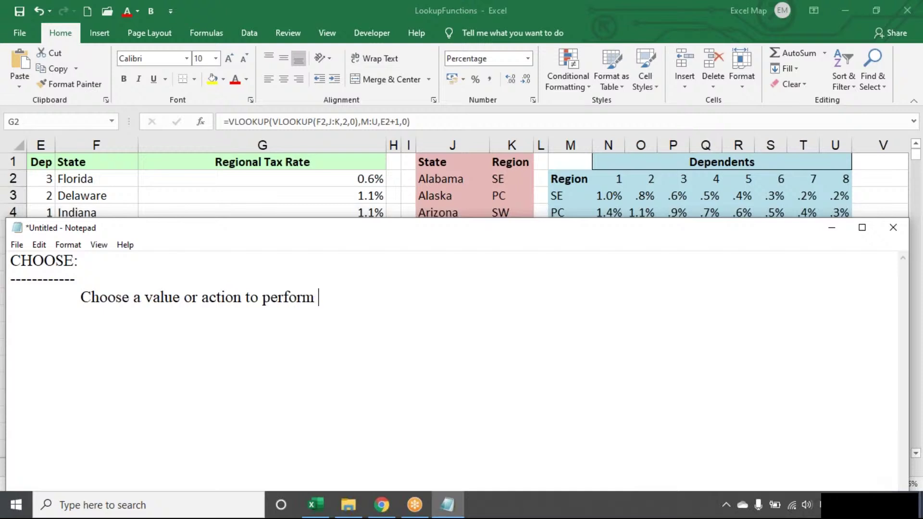
pyautogui.press('BackSpace')
pyautogui.press('BackSpace')
pyautogui.write('rom a list of values')
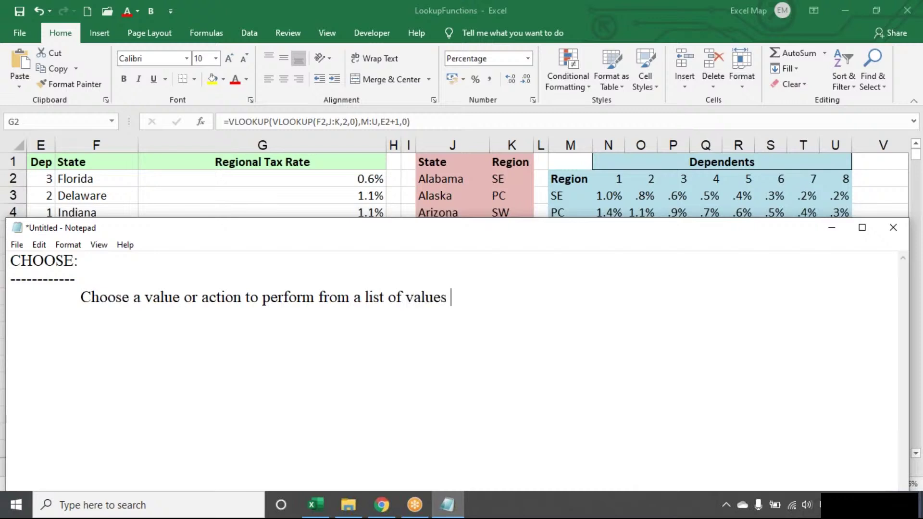
pyautogui.write('  based on ')
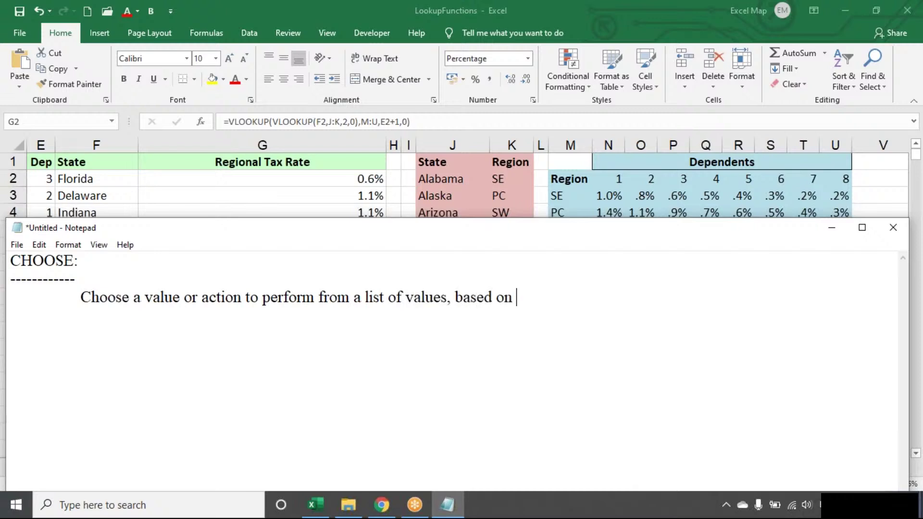
pyautogui.write('an index number.')
pyautogui.press('Return')
pyautogui.press('Return')
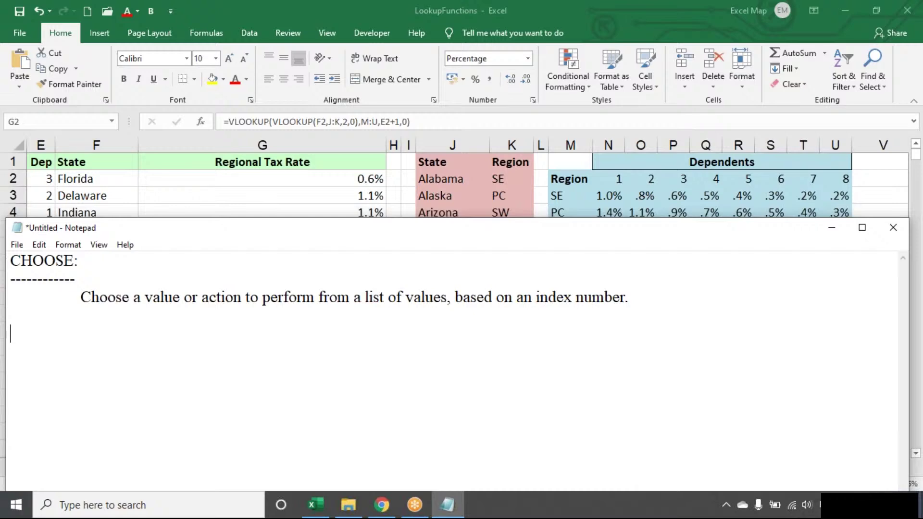
# Switch back to Excel, open the Choose sheet and try starting a CHOOSE formula in D9.
pyautogui.hotkey('alt', 'Tab')
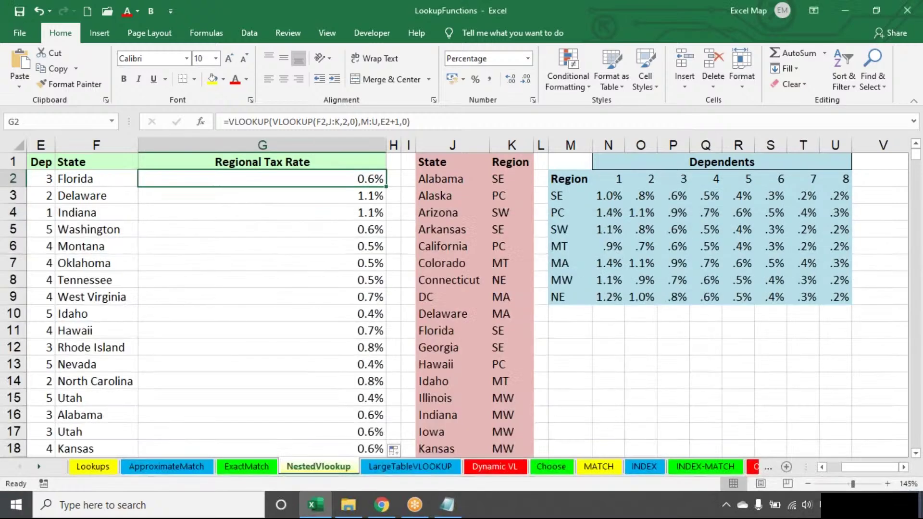
pyautogui.click(556, 464)
pyautogui.press('Right')
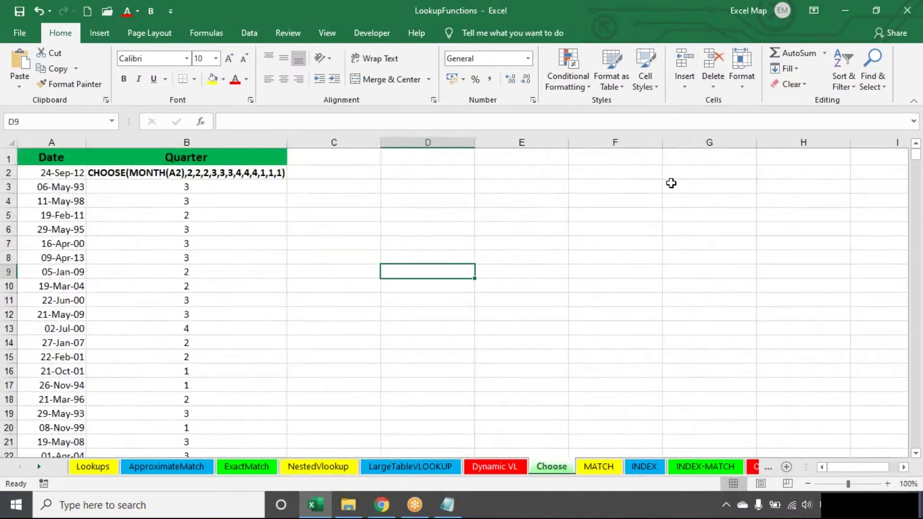
pyautogui.write('=CHOOSE(')
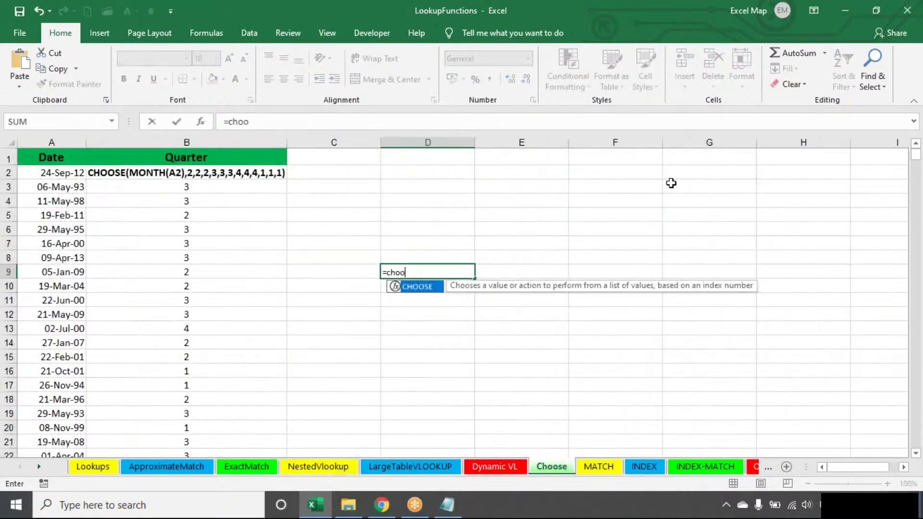
pyautogui.press('Escape')
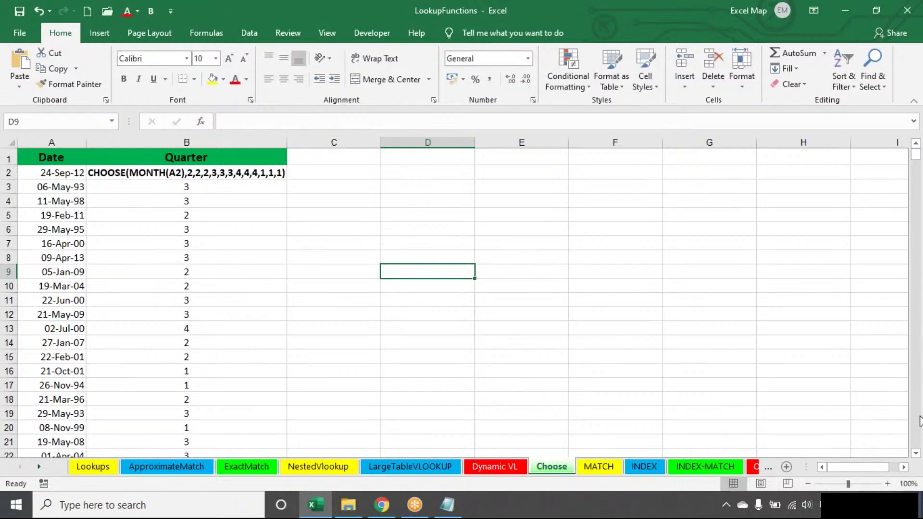
# Enlarge the sheet view to 120% and clear all entries in the Quarter column from B2 down.
pyautogui.click(888, 483)
pyautogui.click(888, 484)
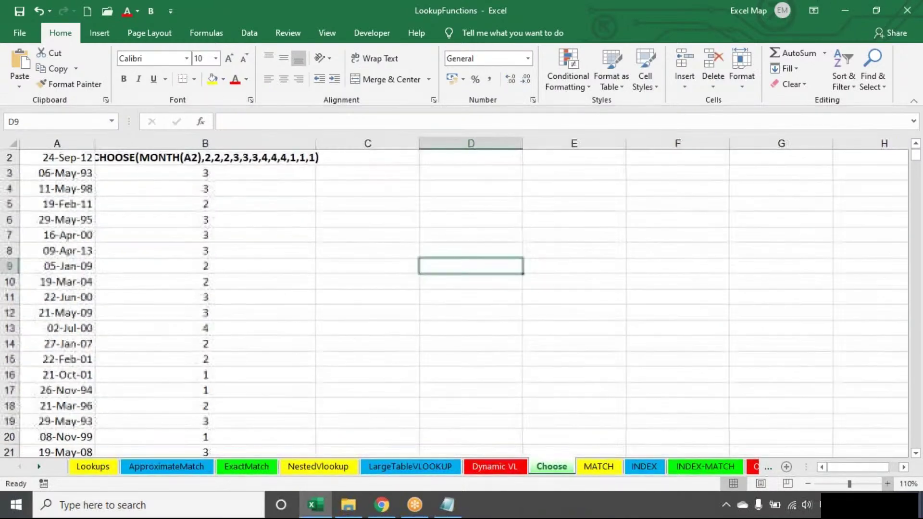
pyautogui.click(917, 144)
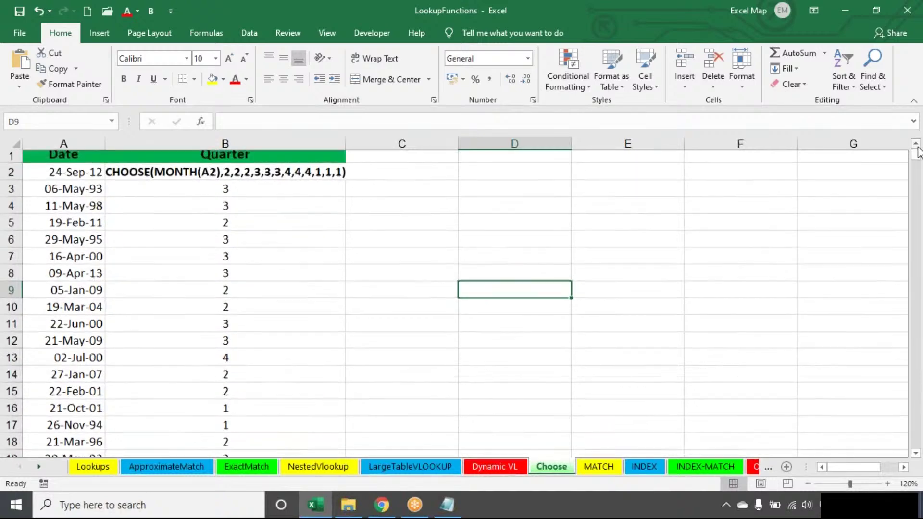
pyautogui.click(264, 179)
pyautogui.hotkey('ctrl', 'shift', 'Down')
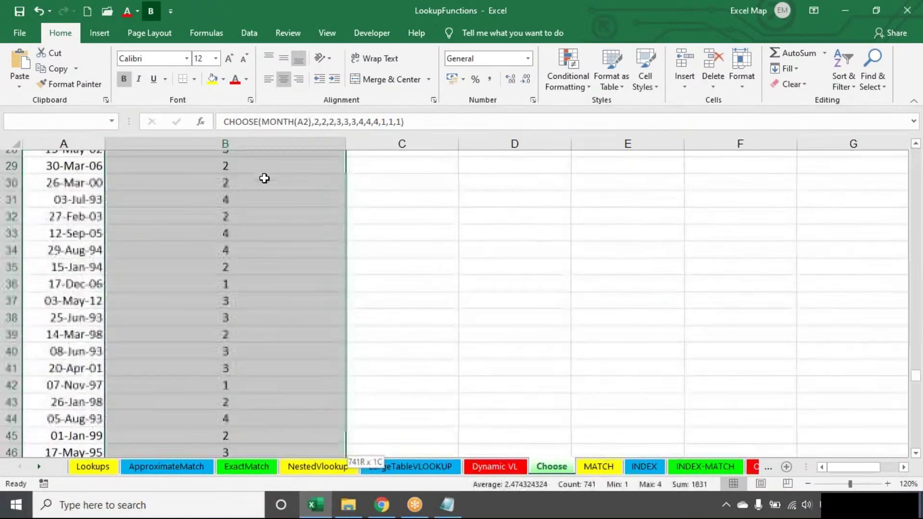
pyautogui.press('Delete')
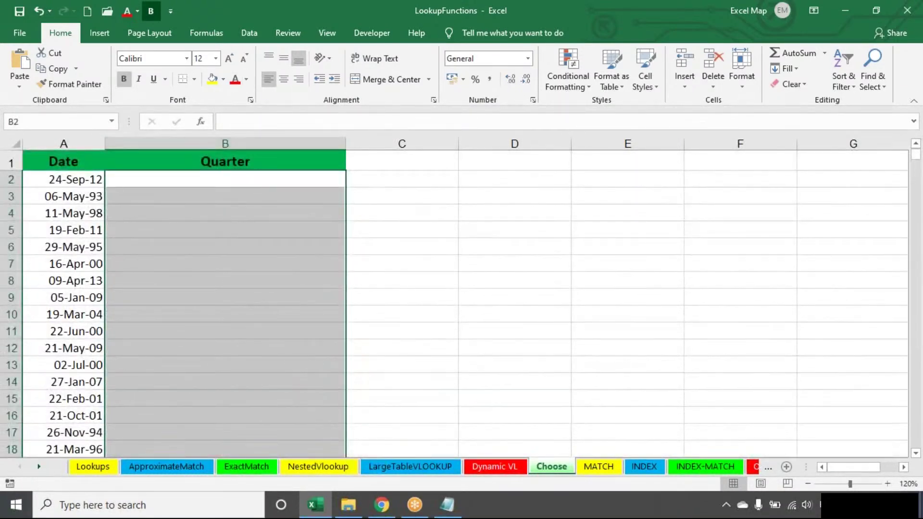
# Enter the example formula =CHOOSE(6,55,66,45,76,54,23,87,55,6,77) in cell C6.
pyautogui.click(385, 196)
pyautogui.click(436, 251)
pyautogui.write('=CHOOSE(')
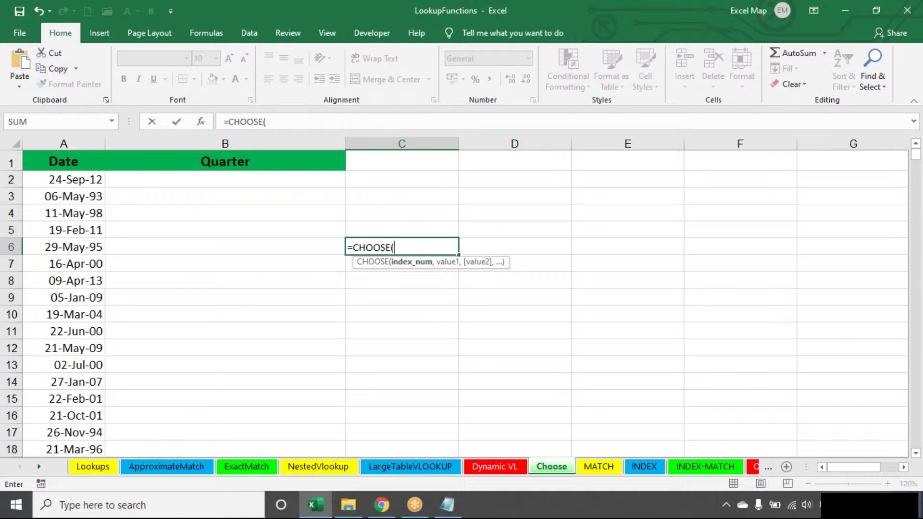
pyautogui.write('6,')
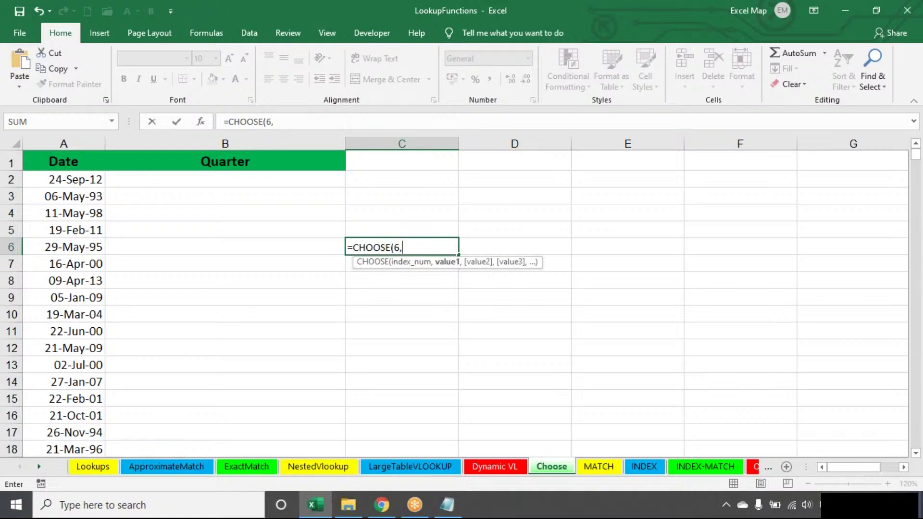
pyautogui.write('55,66,45')
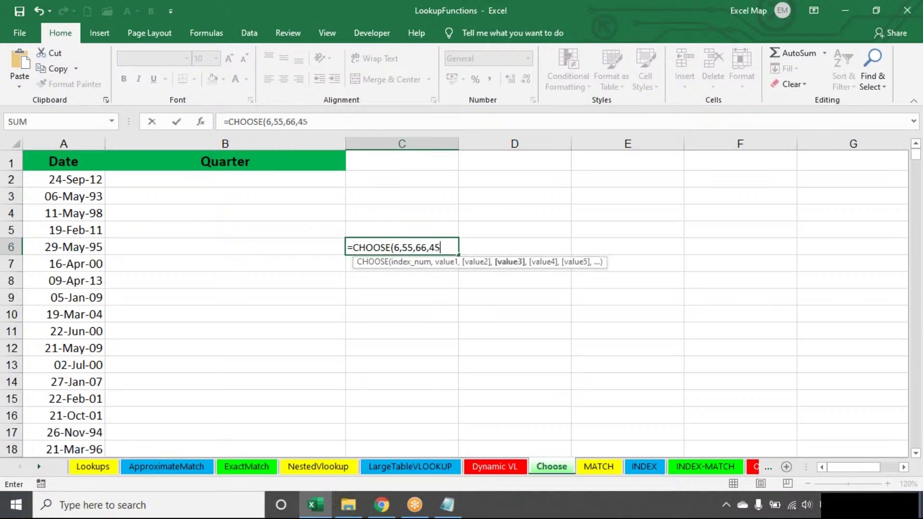
pyautogui.write(',76,54,2')
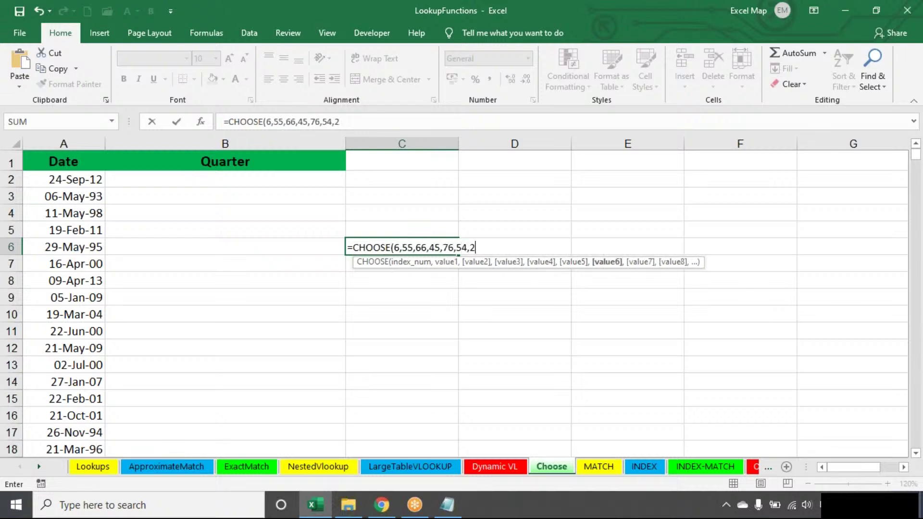
pyautogui.write('3,87,55,6')
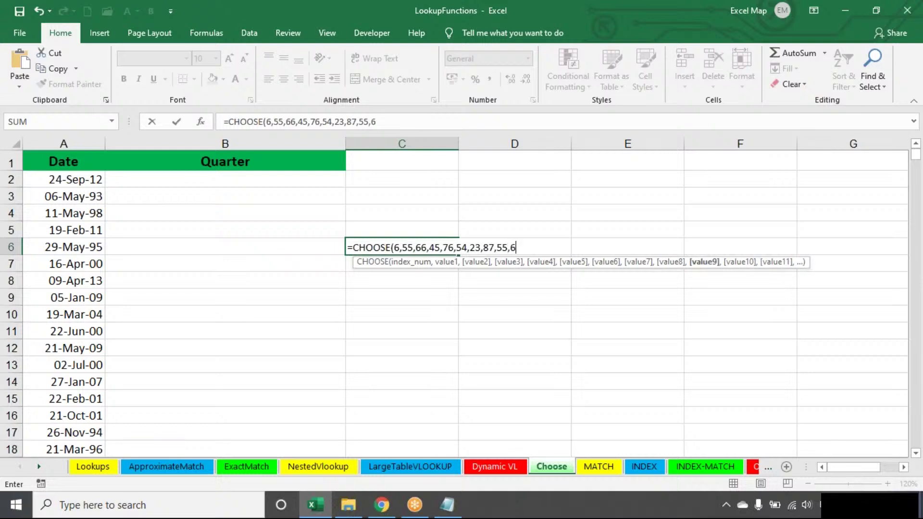
pyautogui.write(',77)')
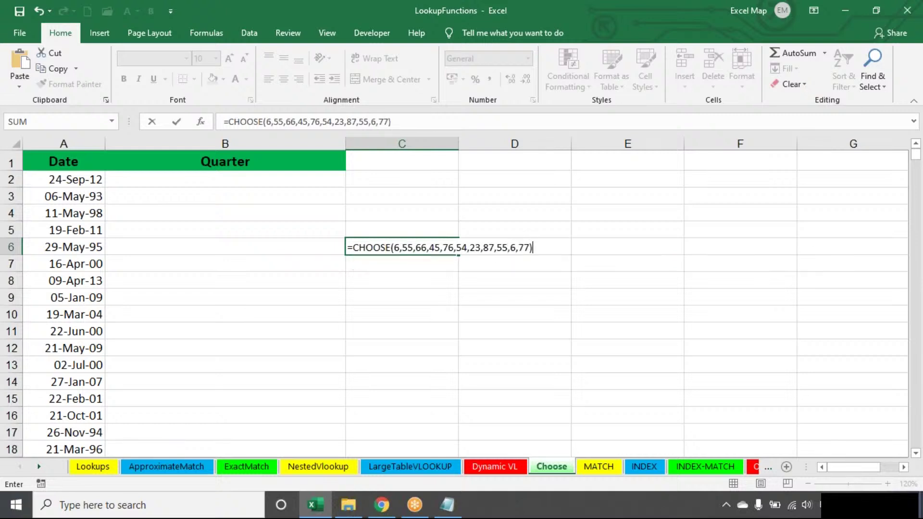
pyautogui.click(392, 247)
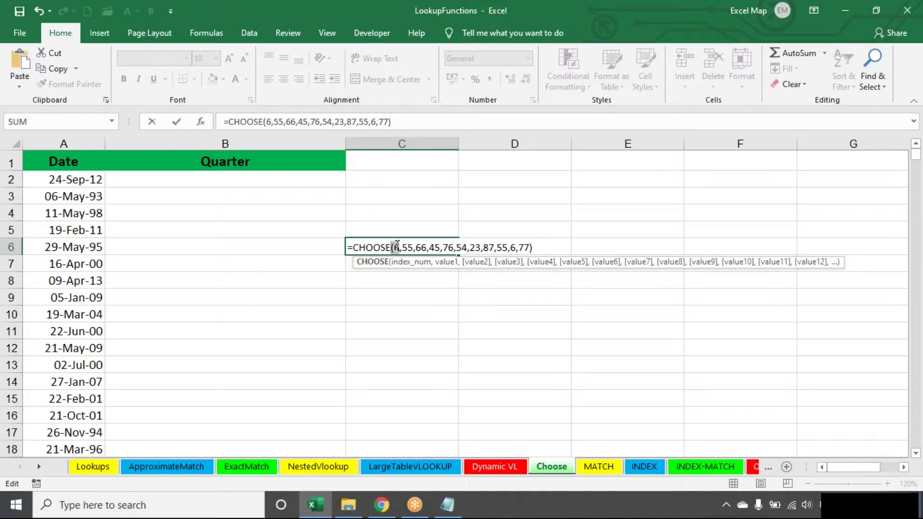
pyautogui.click(408, 247)
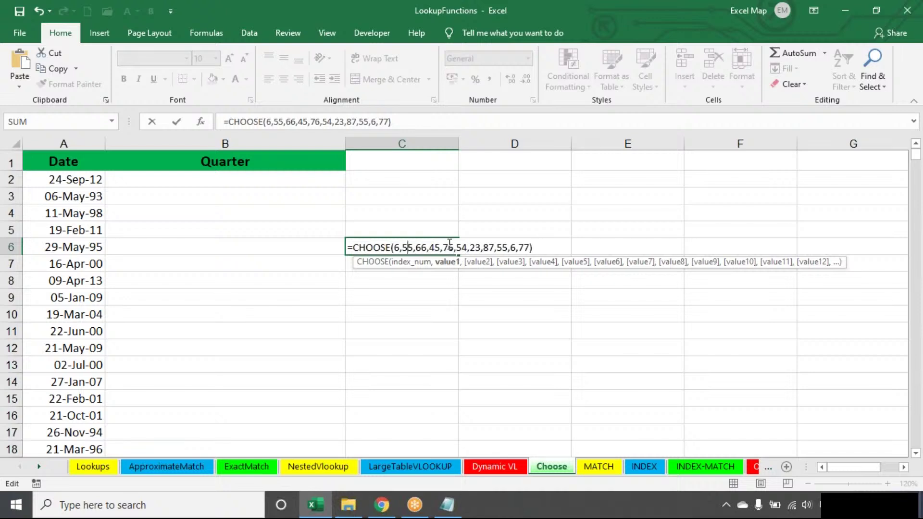
pyautogui.click(476, 248)
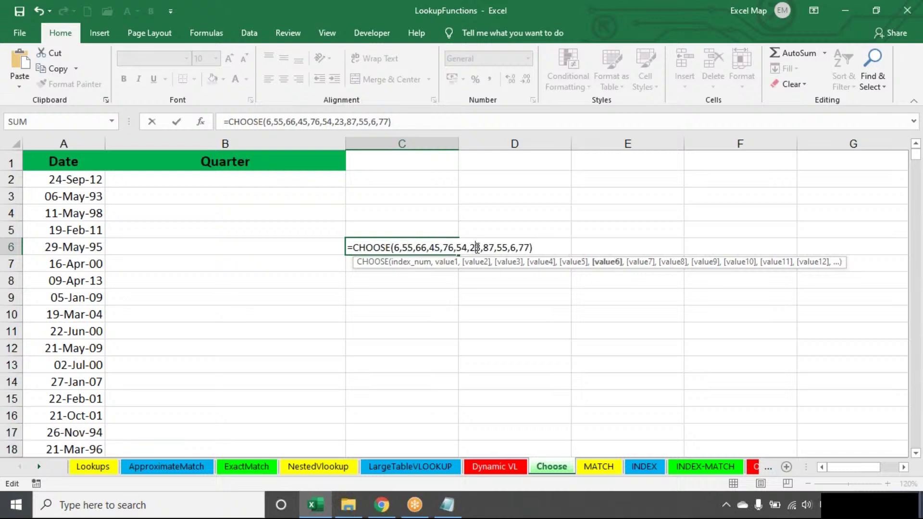
pyautogui.press('Return')
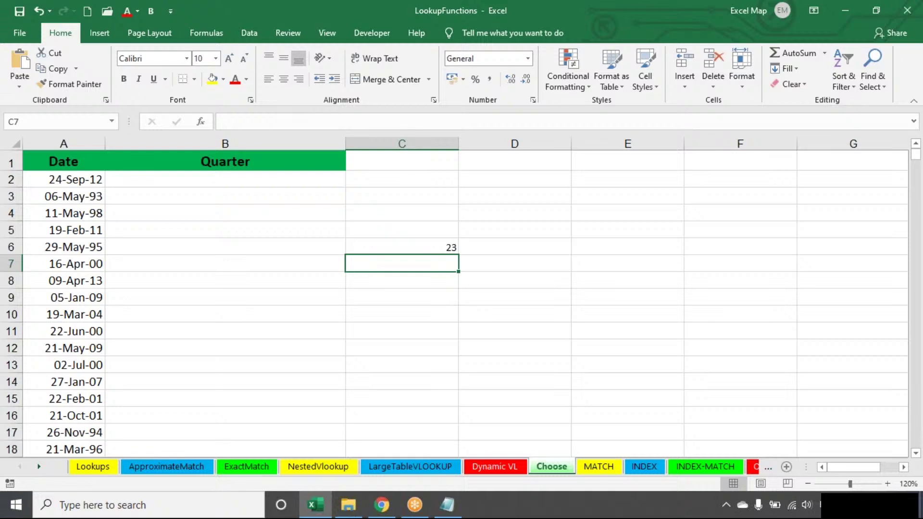
# Change the index number of the CHOOSE formula in C6 to 4, then clear the cell.
pyautogui.press('Up')
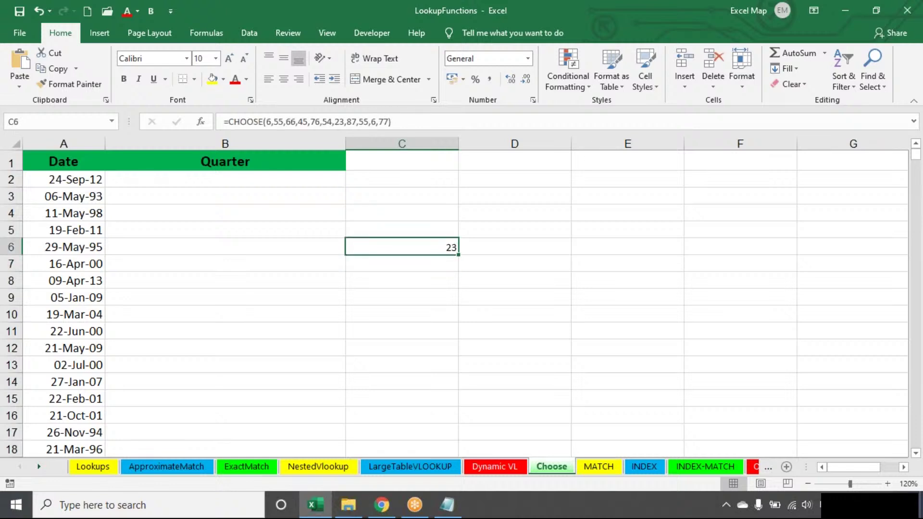
pyautogui.doubleClick(427, 246)
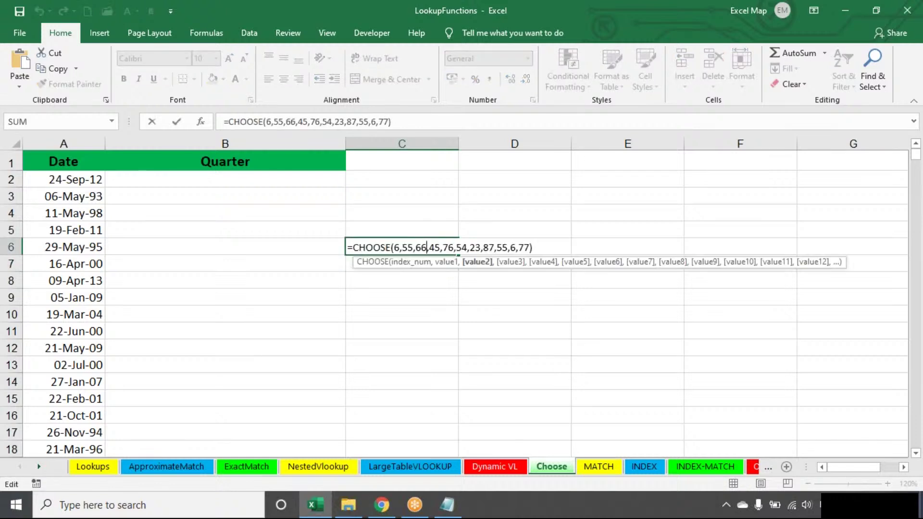
pyautogui.hotkey('ctrl', 'Return')
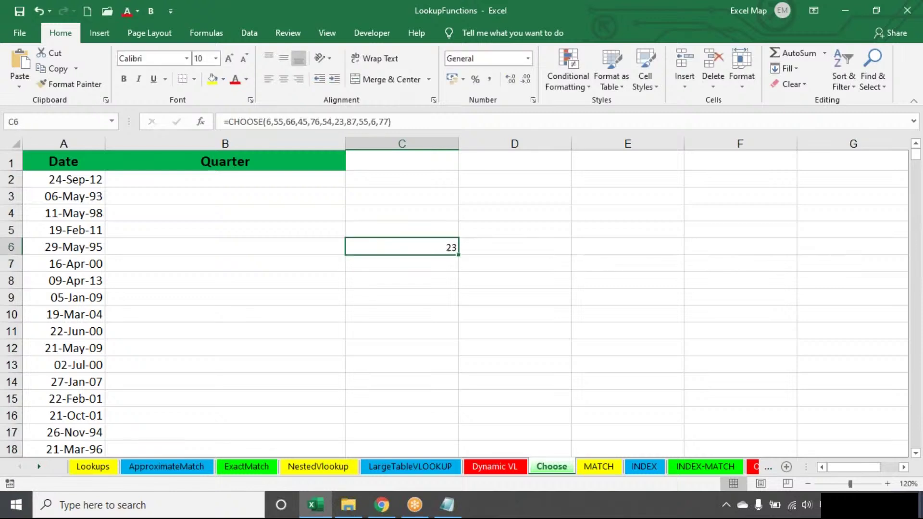
pyautogui.doubleClick(399, 248)
pyautogui.press('BackSpace')
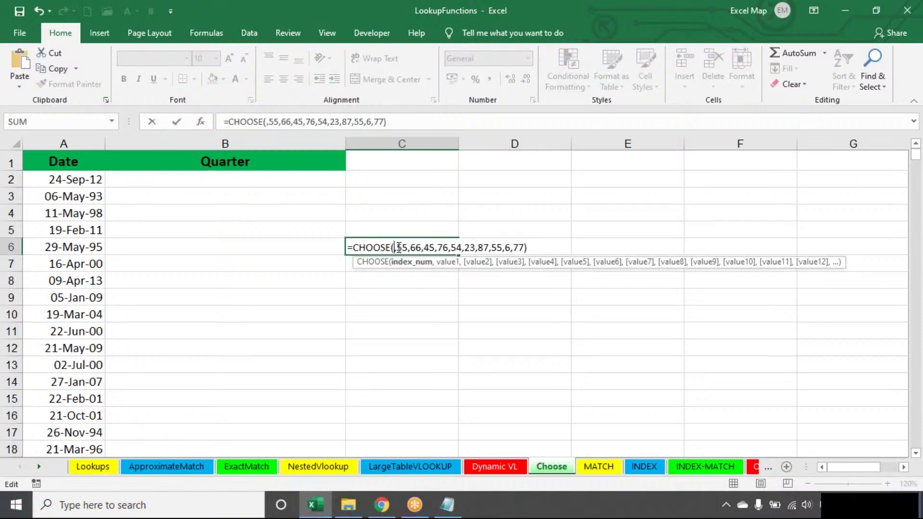
pyautogui.write('4')
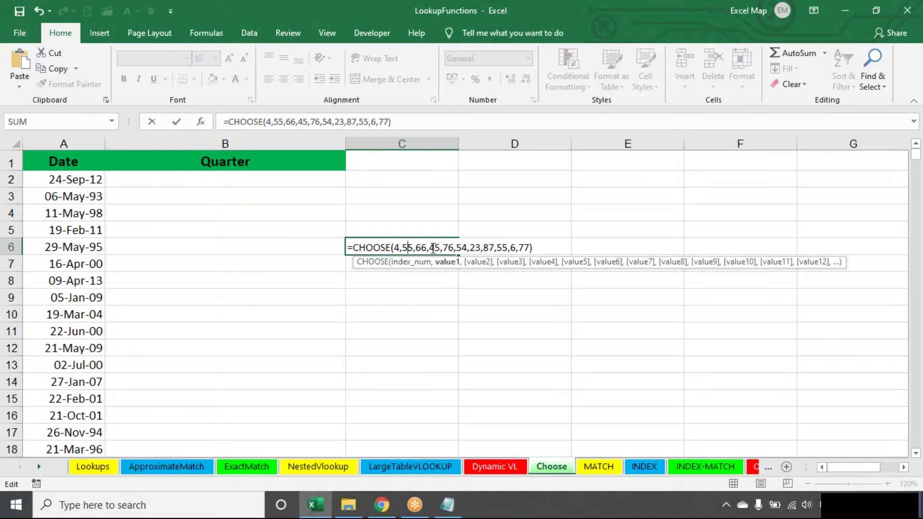
pyautogui.click(449, 248)
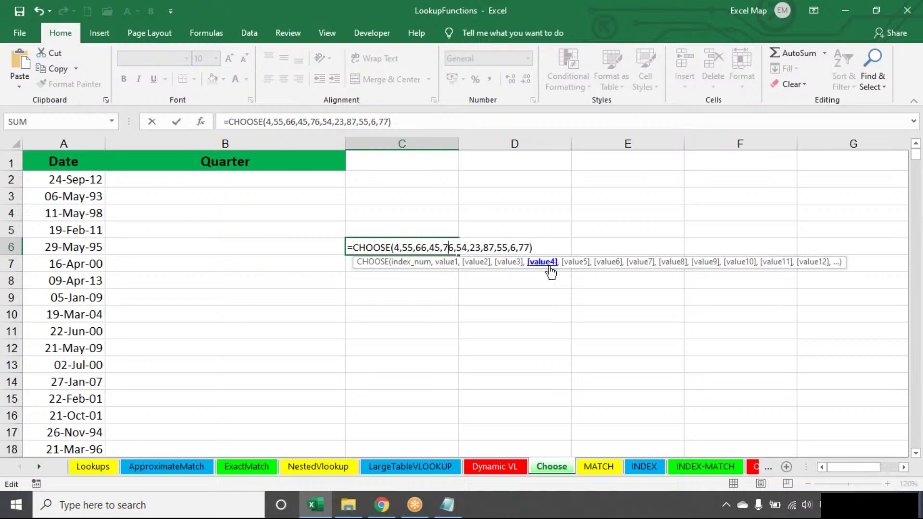
pyautogui.press('Return')
pyautogui.click(402, 247)
pyautogui.press('Delete')
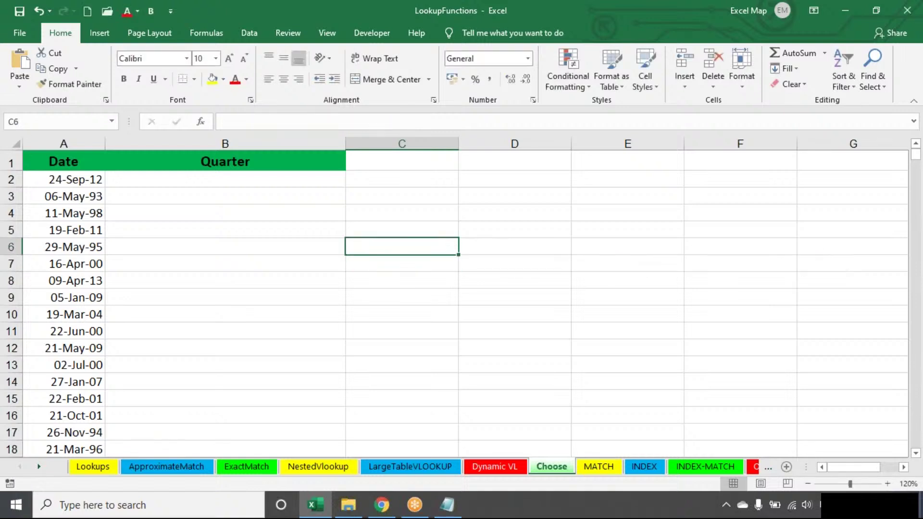
# Enter =MONTH(A2) in B2 to extract the month number of the first date.
pyautogui.press('Up')
pyautogui.press('Up')
pyautogui.press('Up')
pyautogui.press('Up')
pyautogui.press('Left')
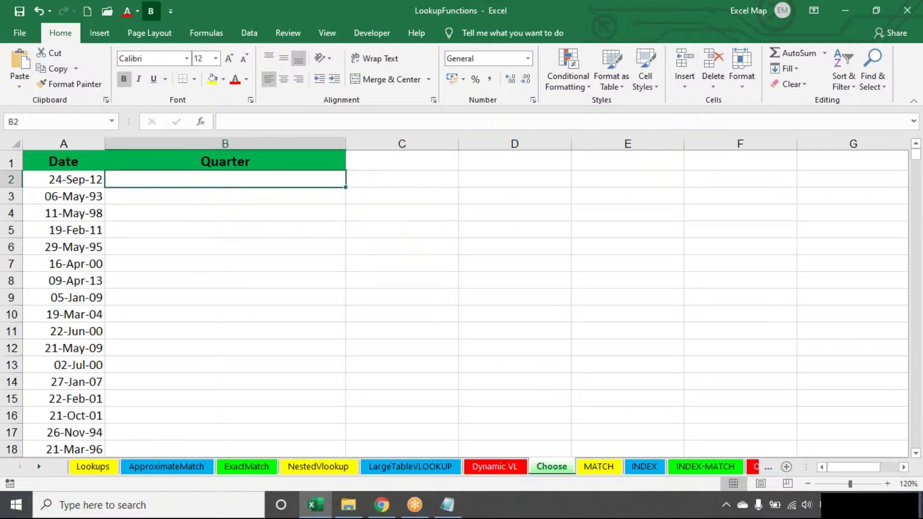
pyautogui.write('=MONTH(')
pyautogui.press('Left')
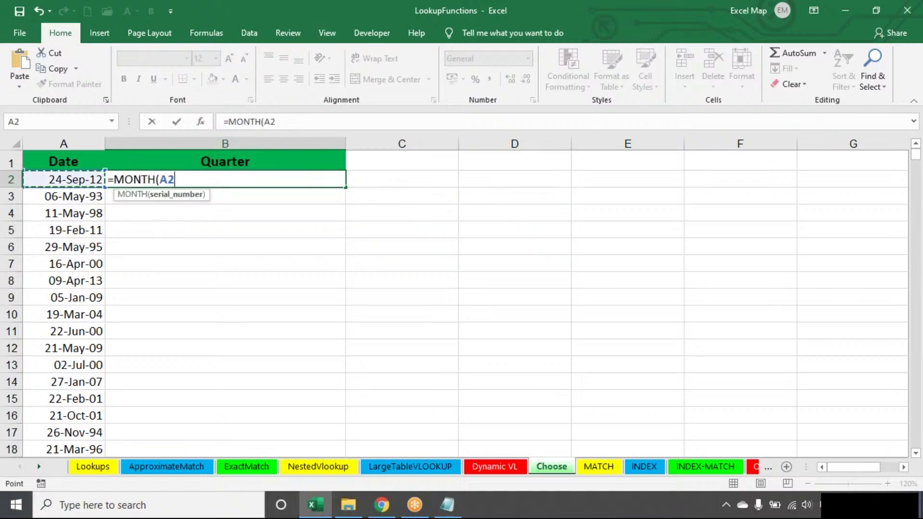
pyautogui.write(')')
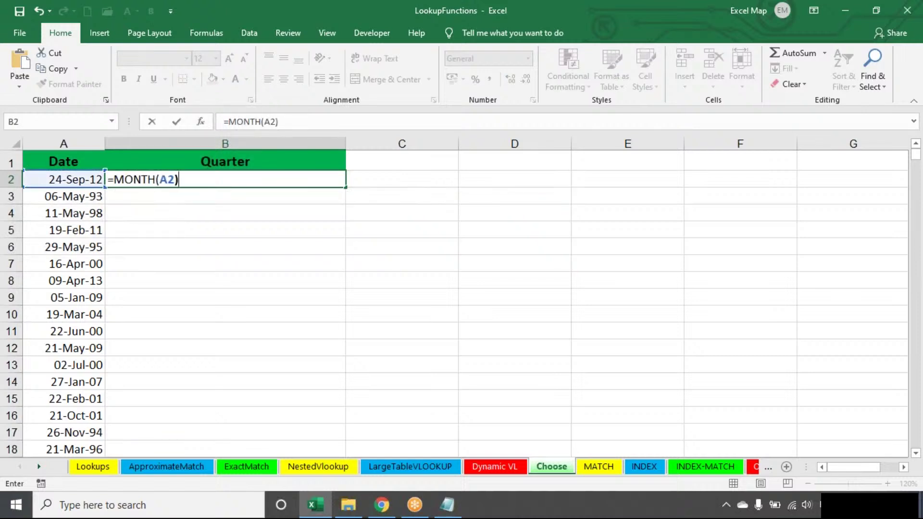
pyautogui.press('Return')
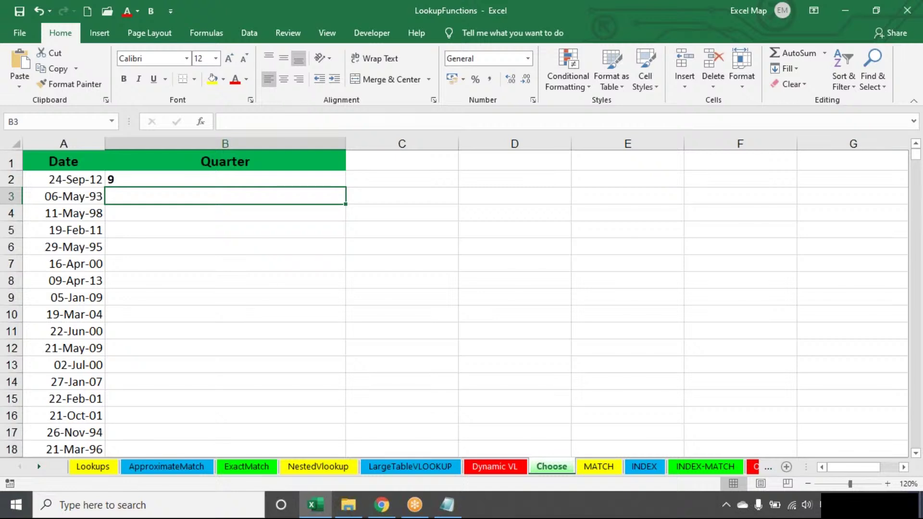
# Extend the formula in B2 to =CHOOSE(MONTH(A2),1,1,1,2,2,2,3,3,3,4,4,4).
pyautogui.doubleClick(334, 176)
pyautogui.click(114, 179)
pyautogui.write('CHOOSE(MONTH(A2')
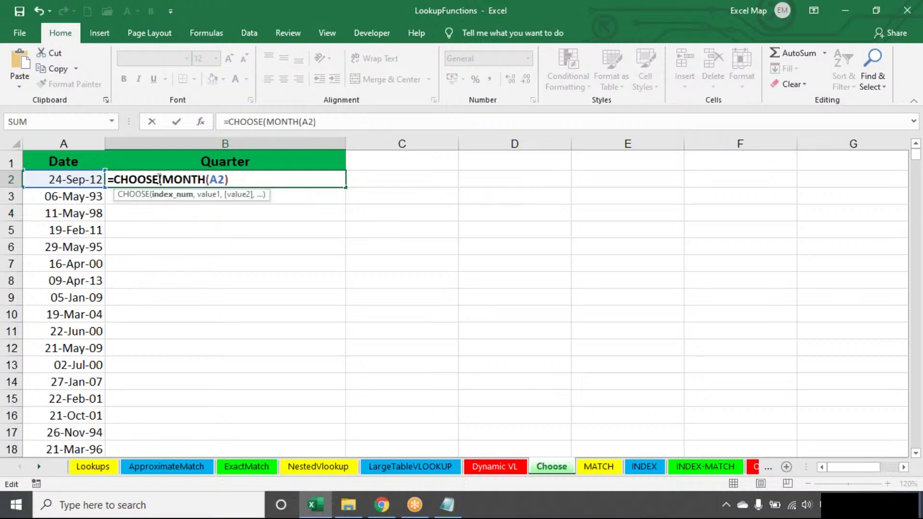
pyautogui.click(270, 177)
pyautogui.write(',')
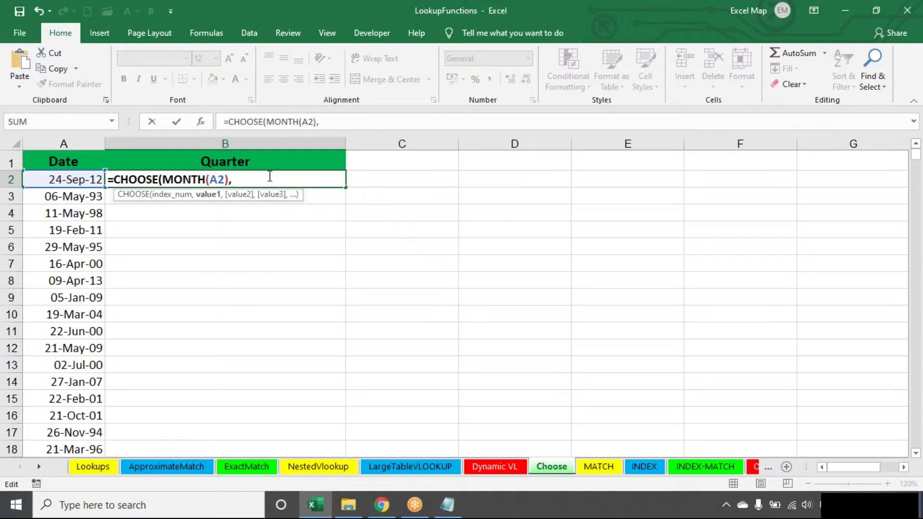
pyautogui.write('1,1,1')
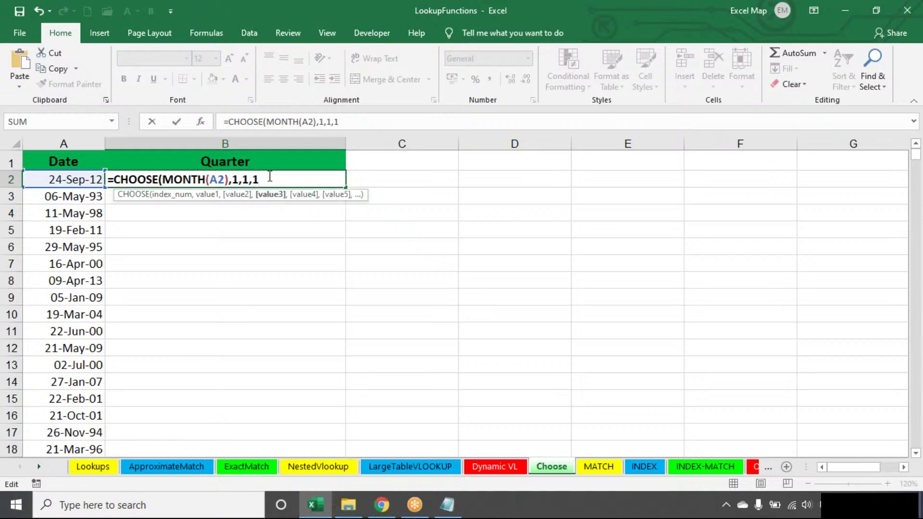
pyautogui.write(',2,2,2,3')
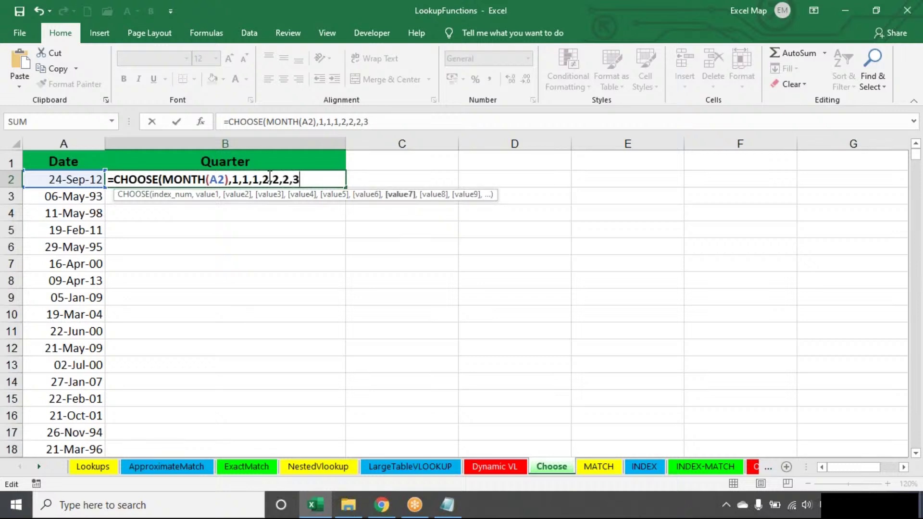
pyautogui.write(',3,3,4,4,4')
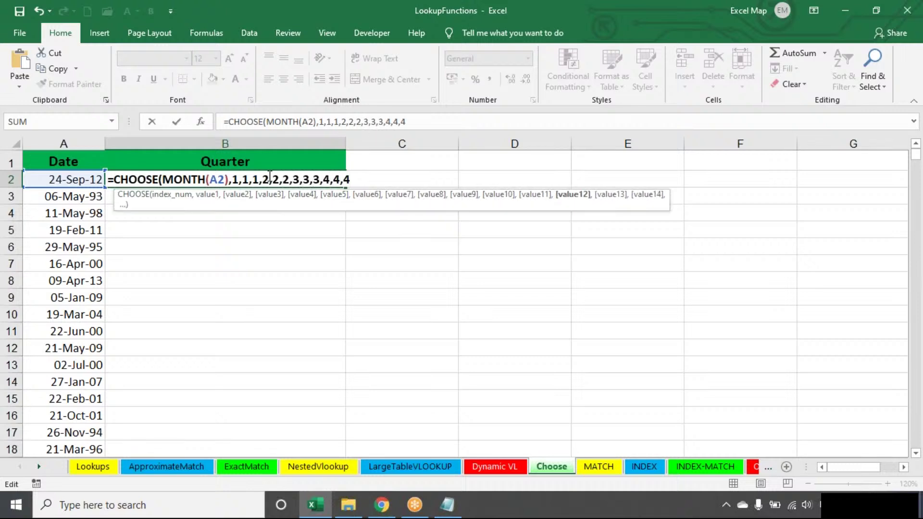
pyautogui.write(')')
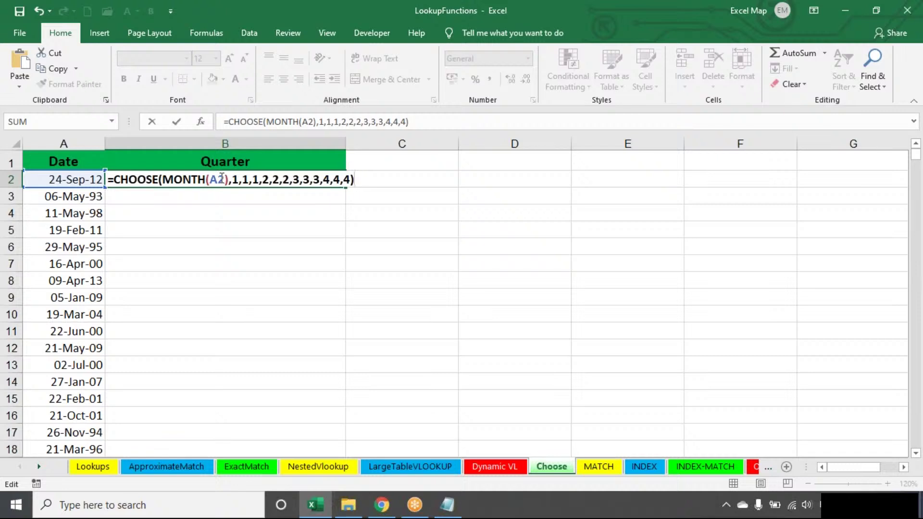
# Examine how the MONTH index and the twelve quarter values correspond to the CHOOSE arguments in B2.
pyautogui.click(206, 179)
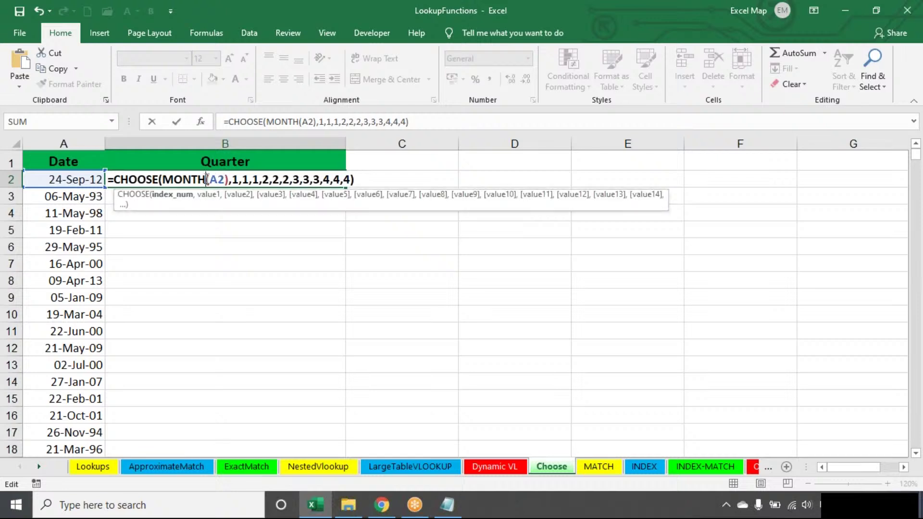
pyautogui.click(226, 180)
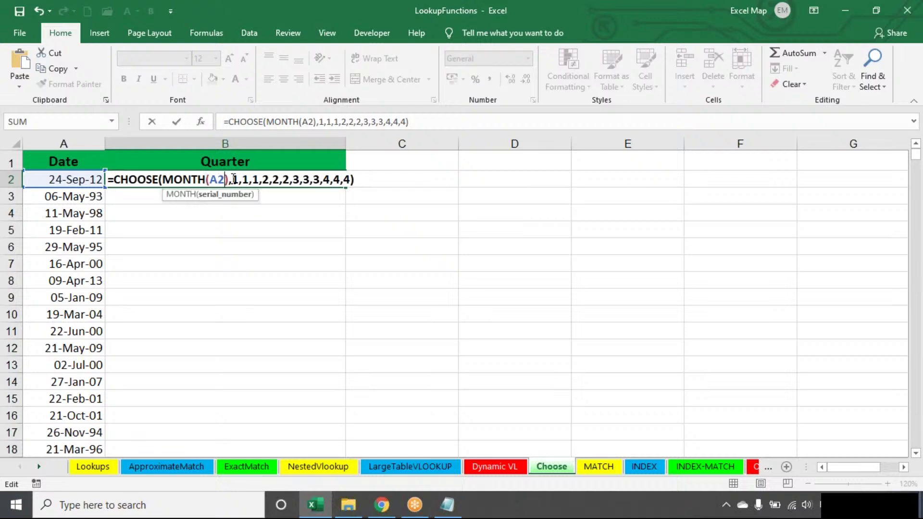
pyautogui.press('Right')
pyautogui.press('Right')
pyautogui.press('Left')
pyautogui.press('Left')
pyautogui.press('Left')
pyautogui.press('Left')
pyautogui.press('Left')
pyautogui.press('Left')
pyautogui.press('Left')
pyautogui.press('Left')
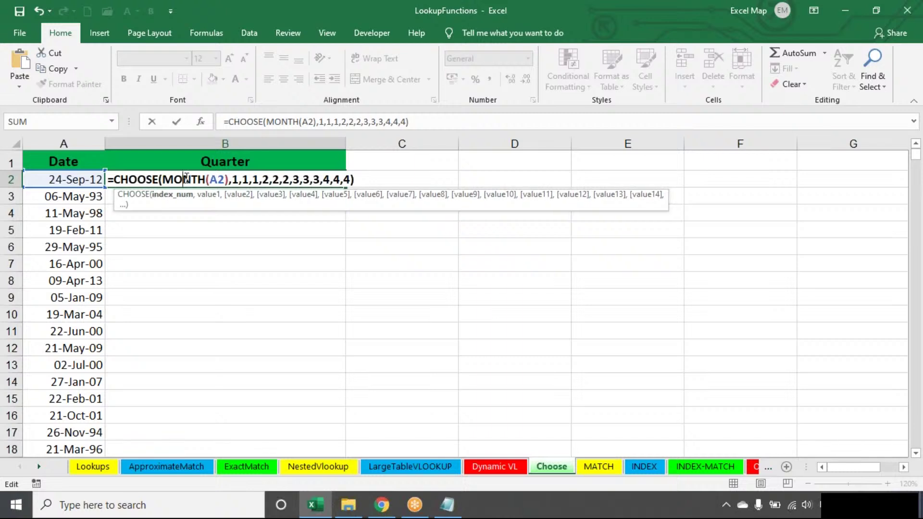
pyautogui.click(258, 181)
pyautogui.click(277, 182)
pyautogui.click(287, 181)
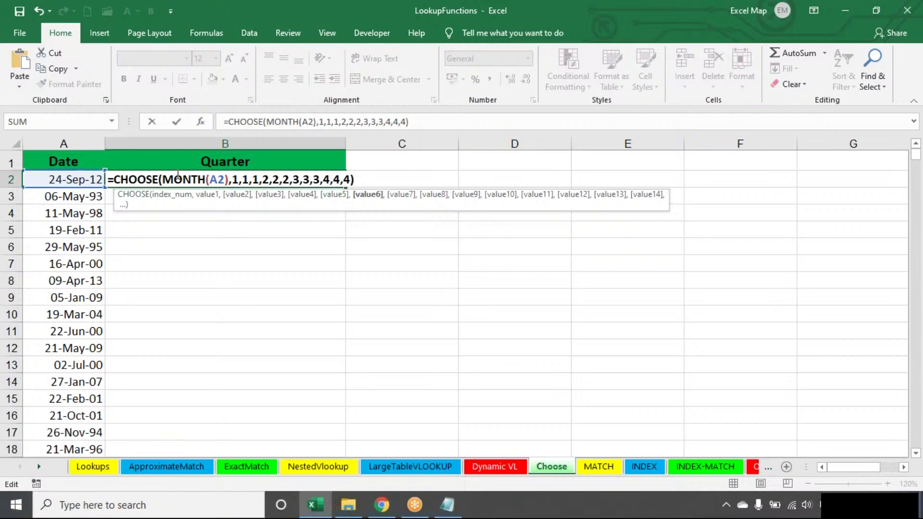
pyautogui.click(313, 181)
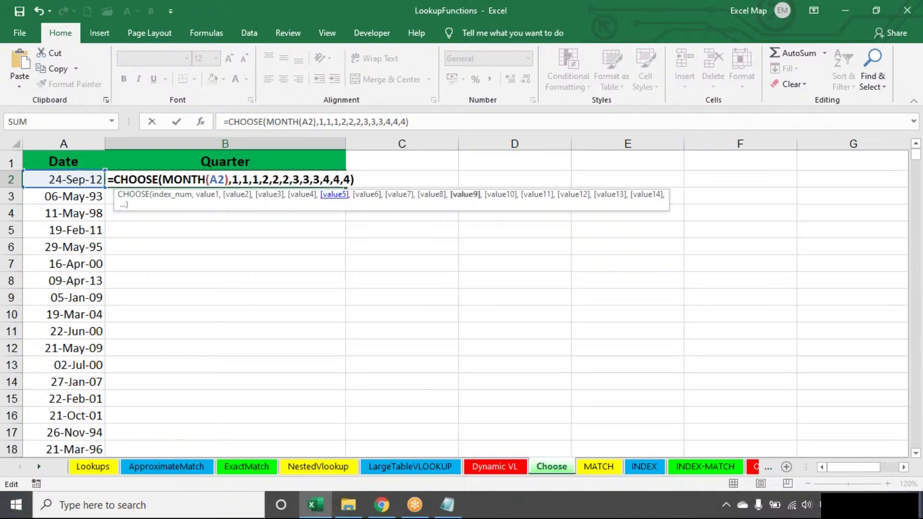
# Commit the B2 formula and fill it down the Quarter column to the last date row.
pyautogui.press('Return')
pyautogui.click(339, 182)
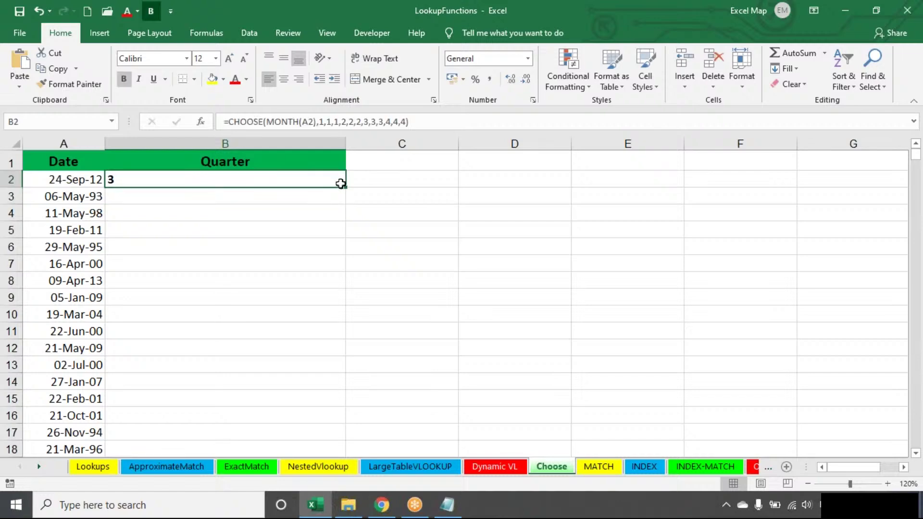
pyautogui.doubleClick(343, 188)
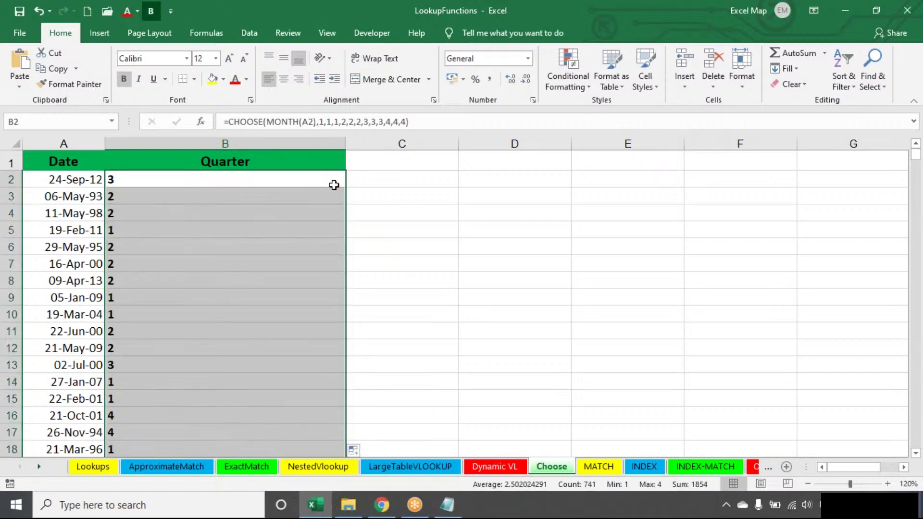
pyautogui.hotkey('ctrl', 'Down')
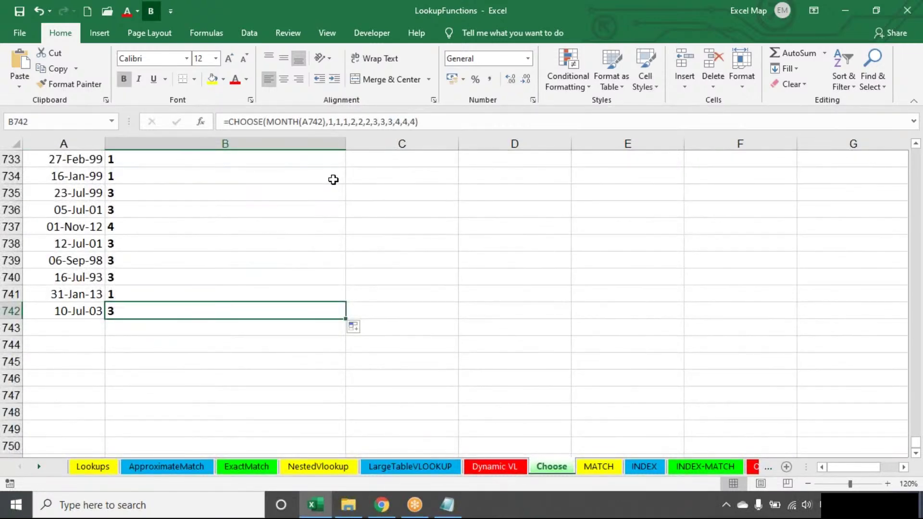
# Return to B2 at the head of the Quarter column and examine its MONTH index and CHOOSE value arguments.
pyautogui.hotkey('ctrl', 'Up')
pyautogui.doubleClick(333, 179)
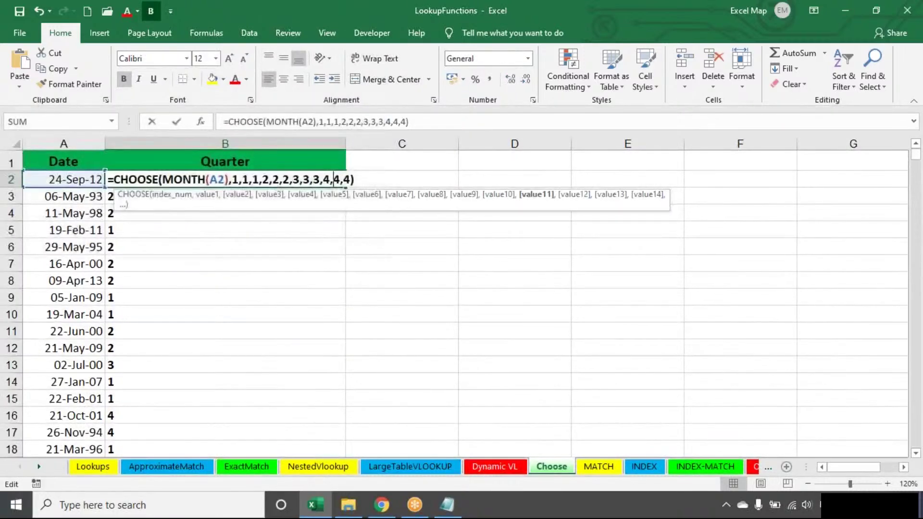
pyautogui.click(361, 179)
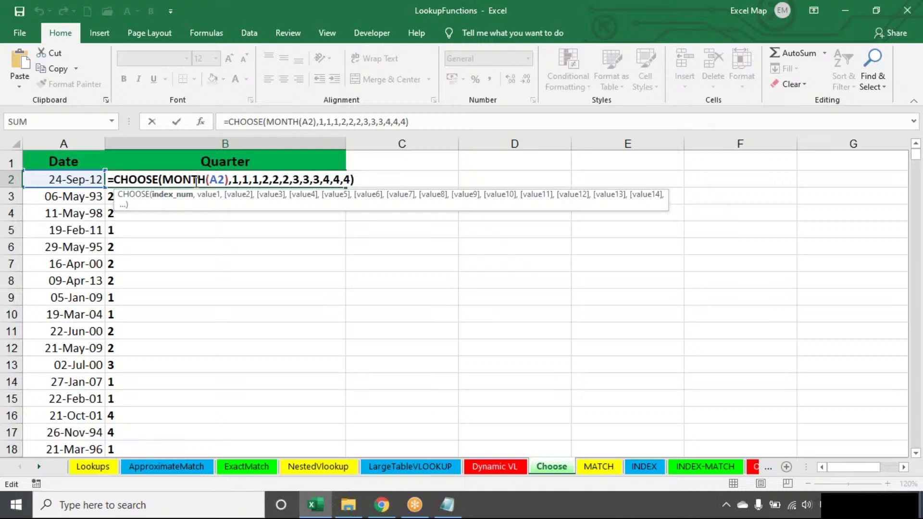
pyautogui.press('Return')
pyautogui.doubleClick(211, 179)
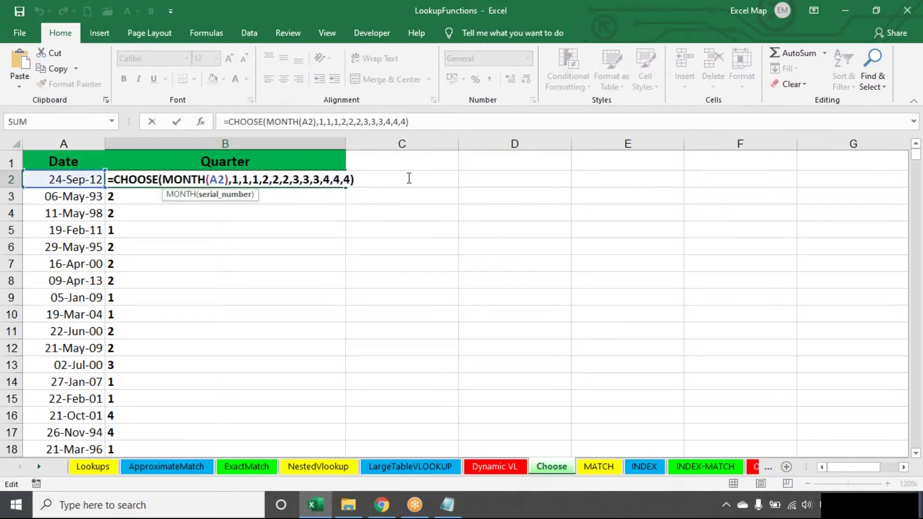
pyautogui.press('End')
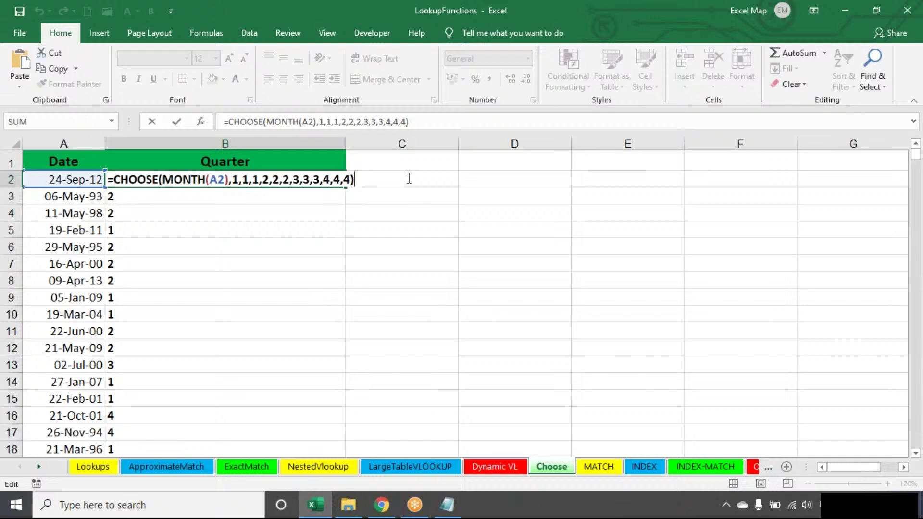
# Try reordering the quarter values in B2 so the formula reads =CHOOSE(MONTH(A2),4,4,4,1,1,1,2,2,2,3,3,3).
pyautogui.click(233, 180)
pyautogui.write('4,4,4')
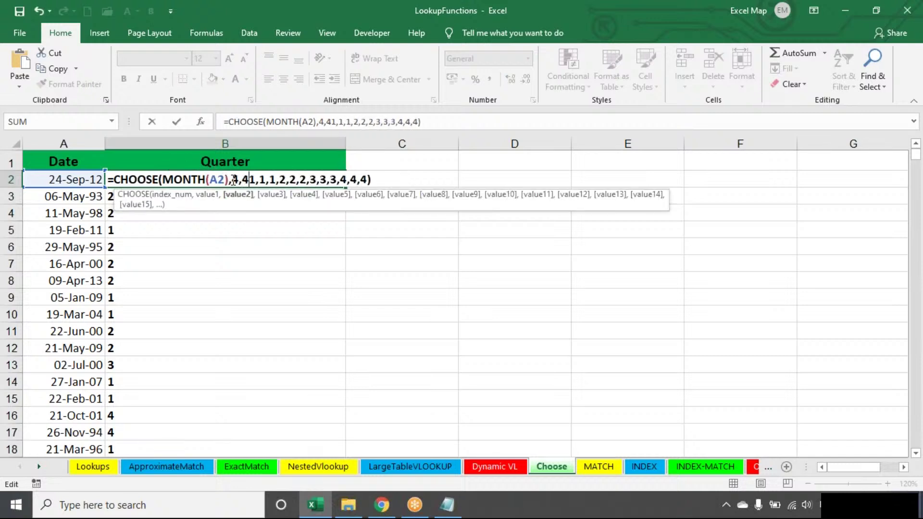
pyautogui.write(',')
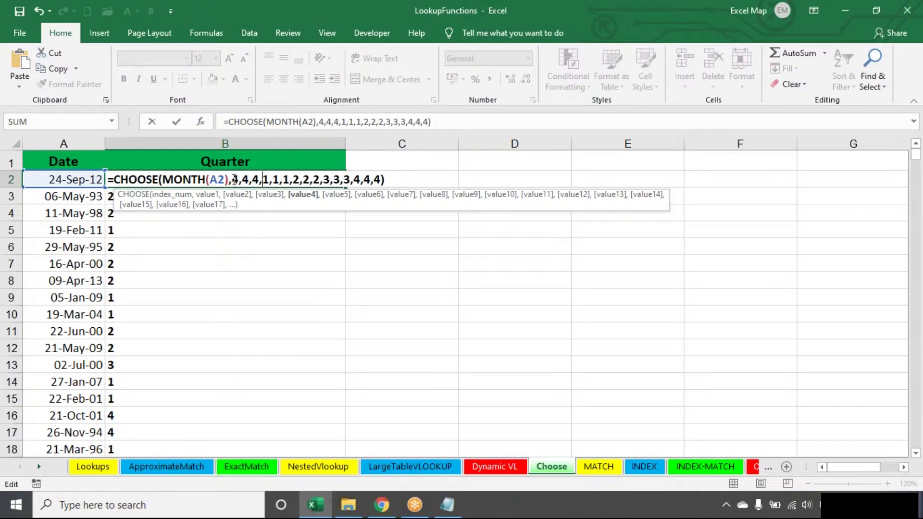
pyautogui.click(382, 180)
pyautogui.press('BackSpace')
pyautogui.press('BackSpace')
pyautogui.press('BackSpace')
pyautogui.press('BackSpace')
pyautogui.press('BackSpace')
pyautogui.press('BackSpace')
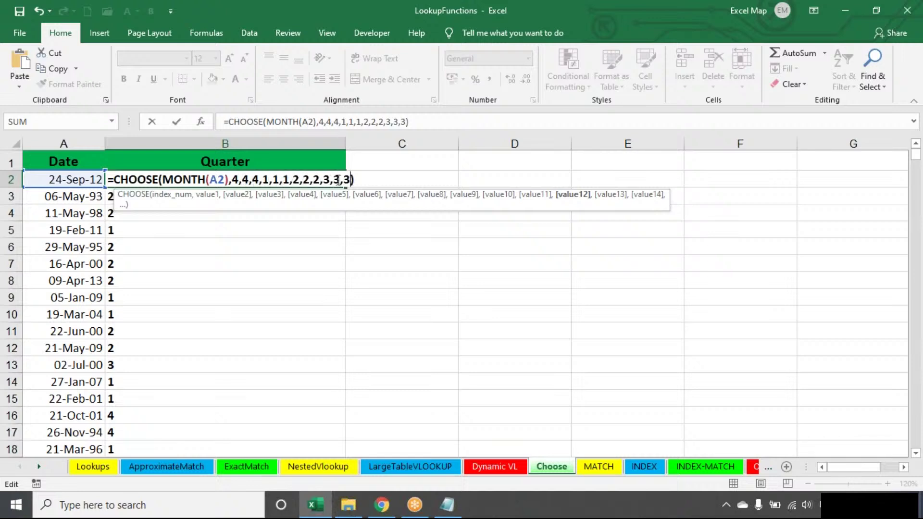
pyautogui.press('Return')
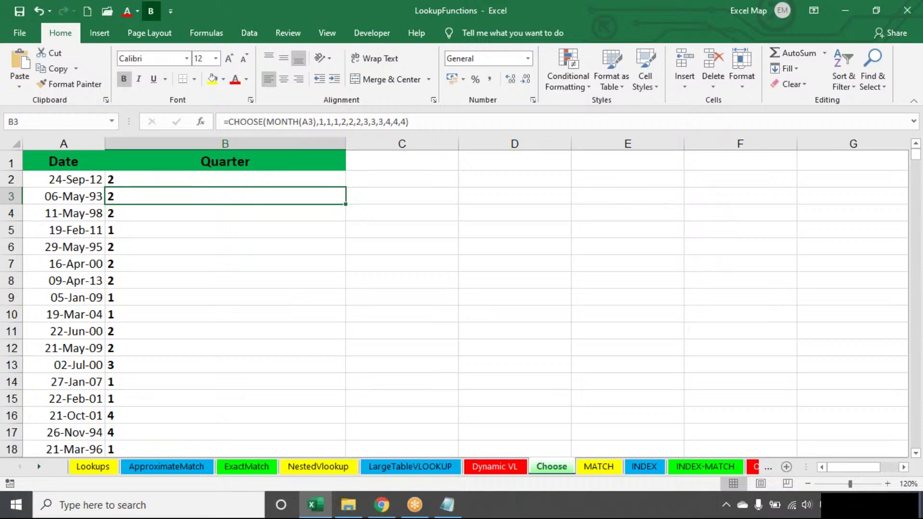
# Undo the reordering of the quarter values in B2 and review the formula without changing it.
pyautogui.hotkey('ctrl', 'z')
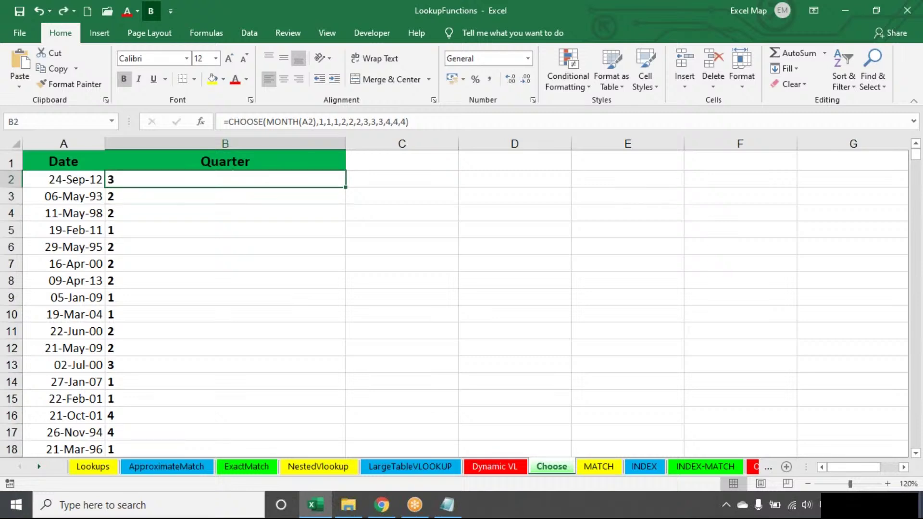
pyautogui.doubleClick(336, 181)
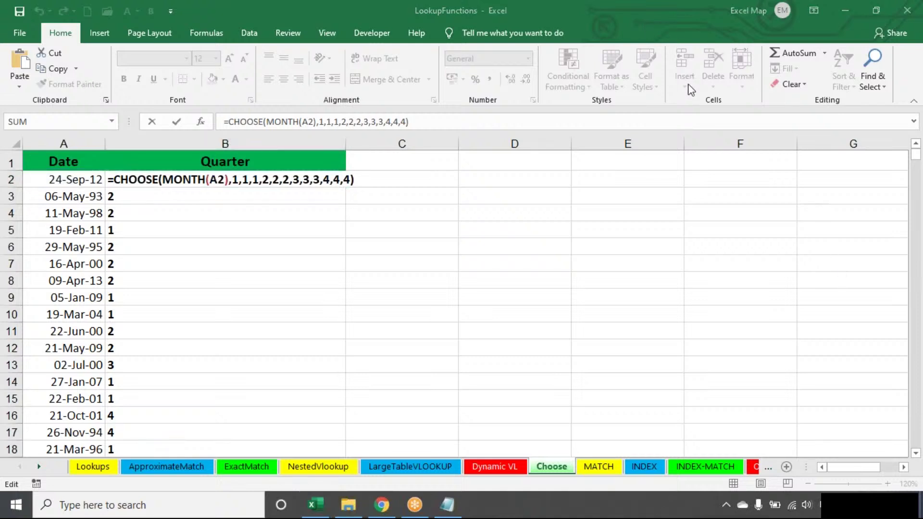
pyautogui.click(370, 178)
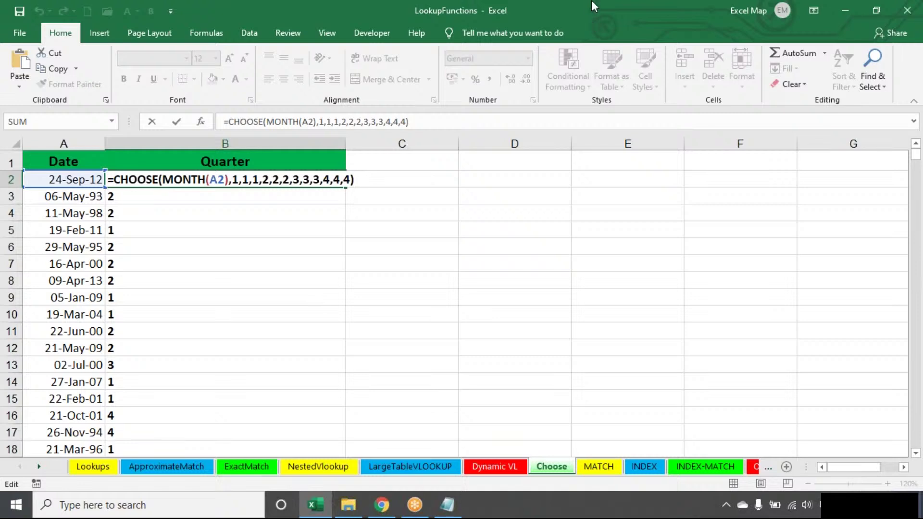
pyautogui.click(687, 83)
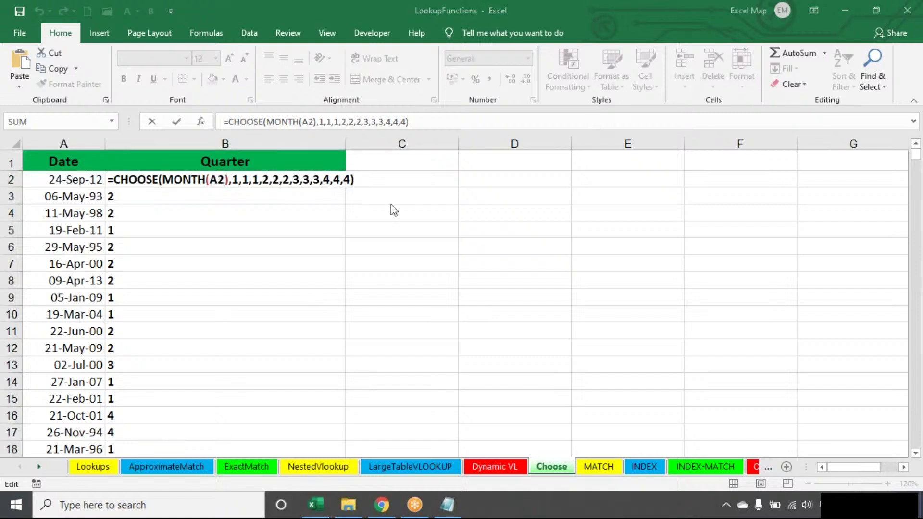
pyautogui.click(412, 182)
pyautogui.press('Escape')
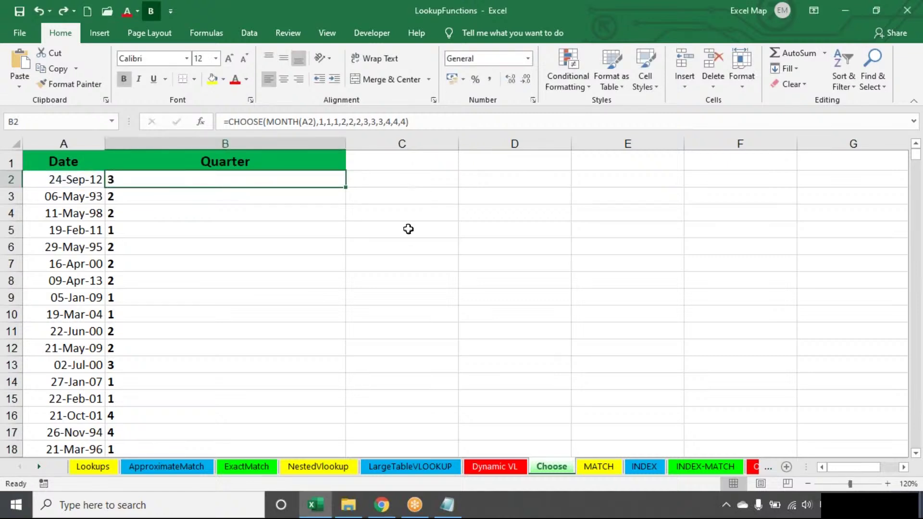
# Switch to Notepad and add a MATCH: heading with a dashed underline below the CHOOSE notes.
pyautogui.click(447, 505)
pyautogui.write('MATCH:')
pyautogui.press('Return')
pyautogui.write('---------')
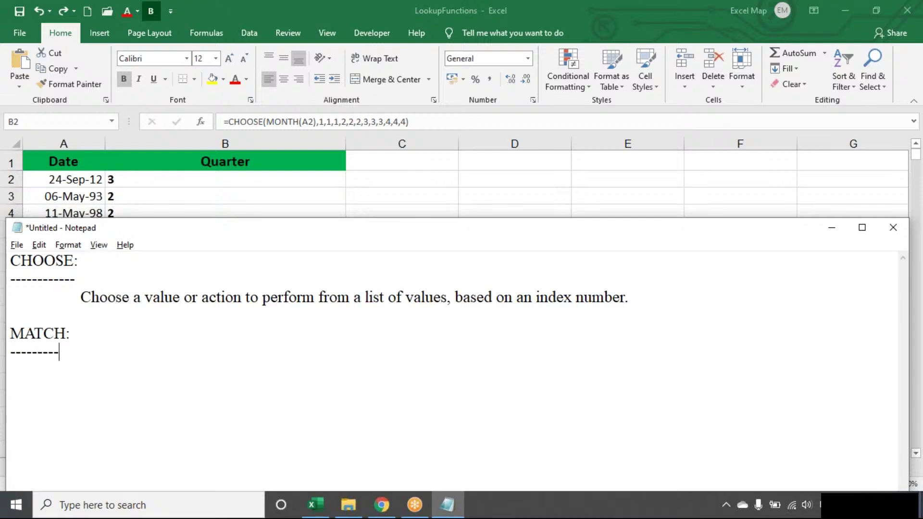
pyautogui.write('--')
# Add the indented definition "Returns the relative position of an item in an array that matches a specified value in a speicified order." under MATCH.
pyautogui.press('Return')
pyautogui.press('Tab')
pyautogui.write('Returns')
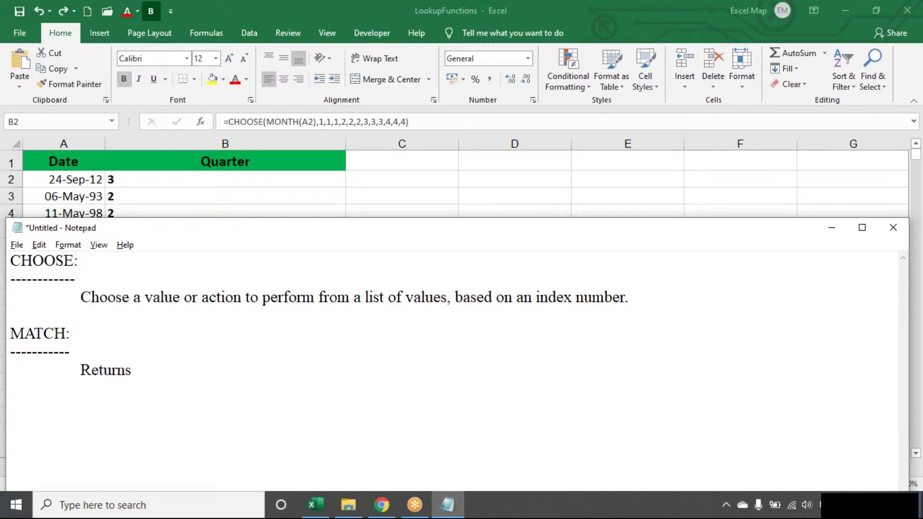
pyautogui.write(' the relati')
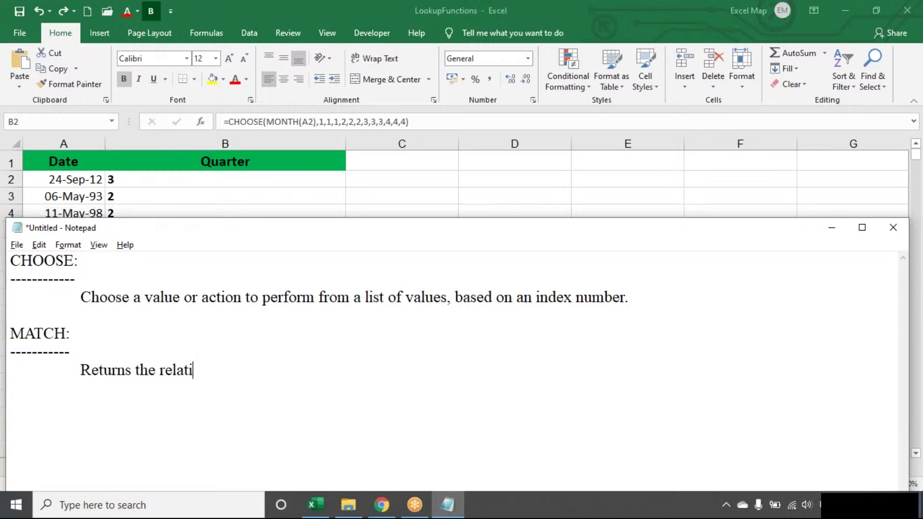
pyautogui.write('ve position')
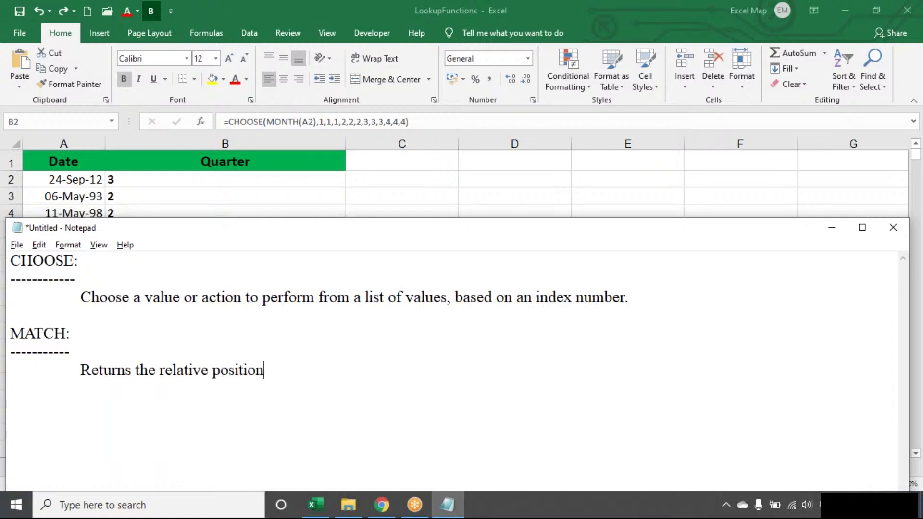
pyautogui.write(' of an item in an')
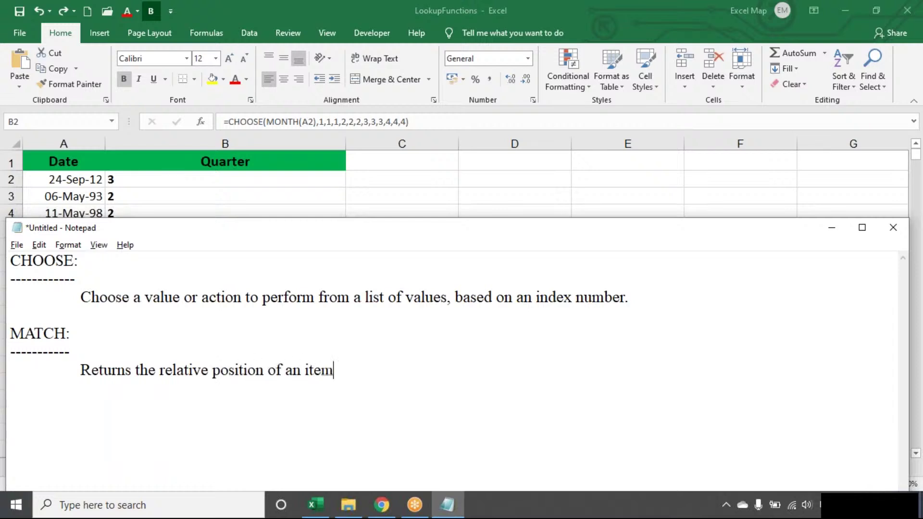
pyautogui.write('rray ')
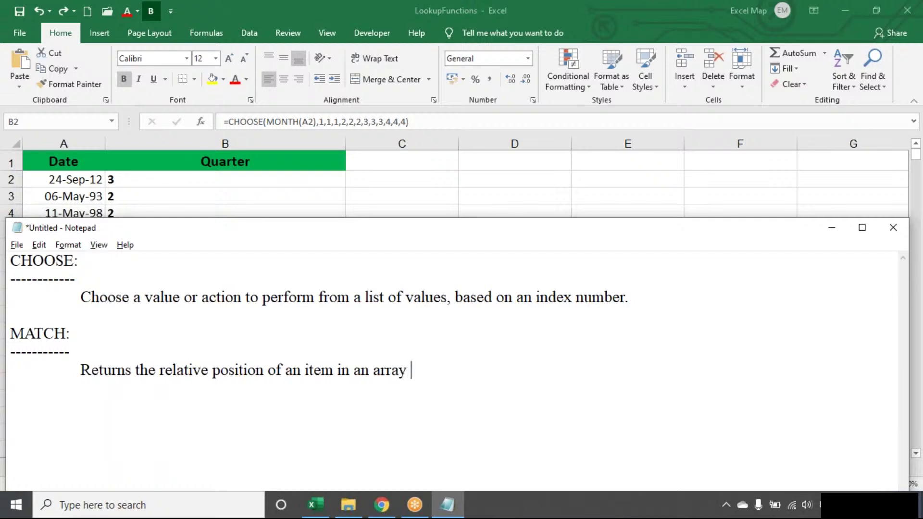
pyautogui.write('that matches a ')
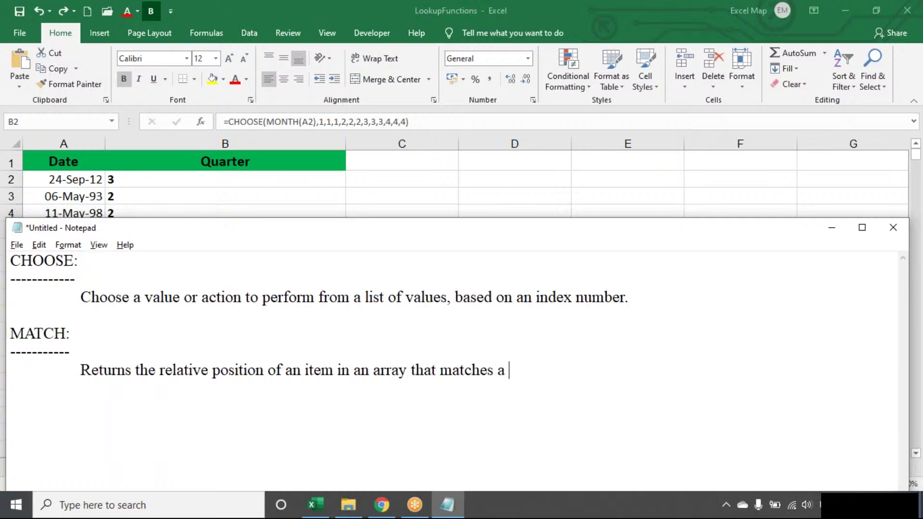
pyautogui.write('specifie')
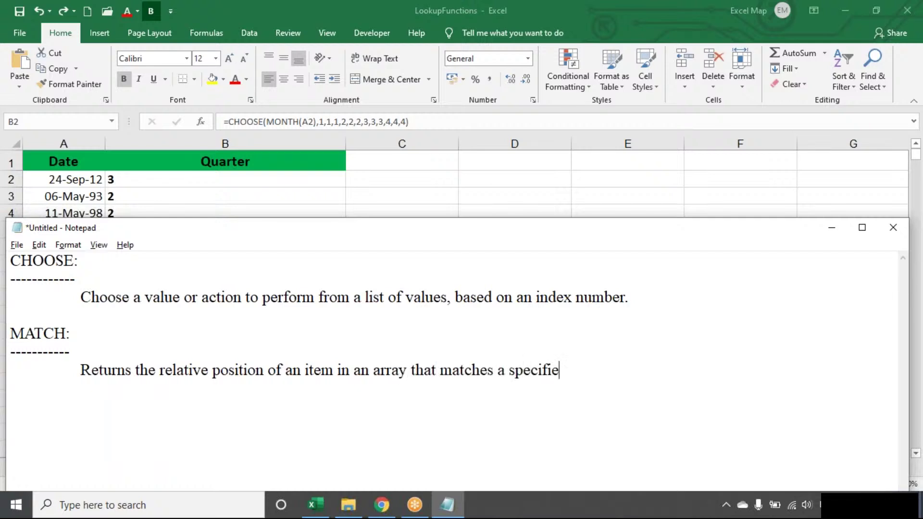
pyautogui.write('d value in ')
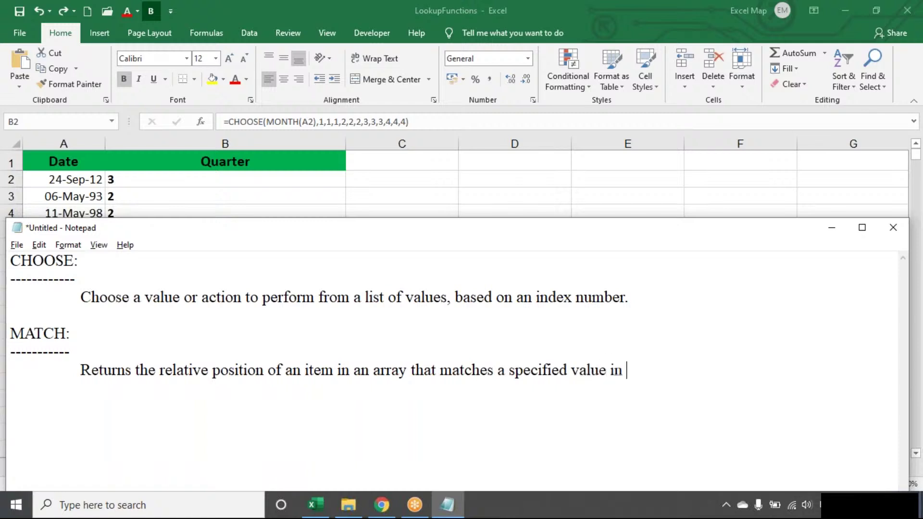
pyautogui.write('a speic')
pyautogui.press('BackSpace')
pyautogui.press('BackSpace')
pyautogui.write('peicified ')
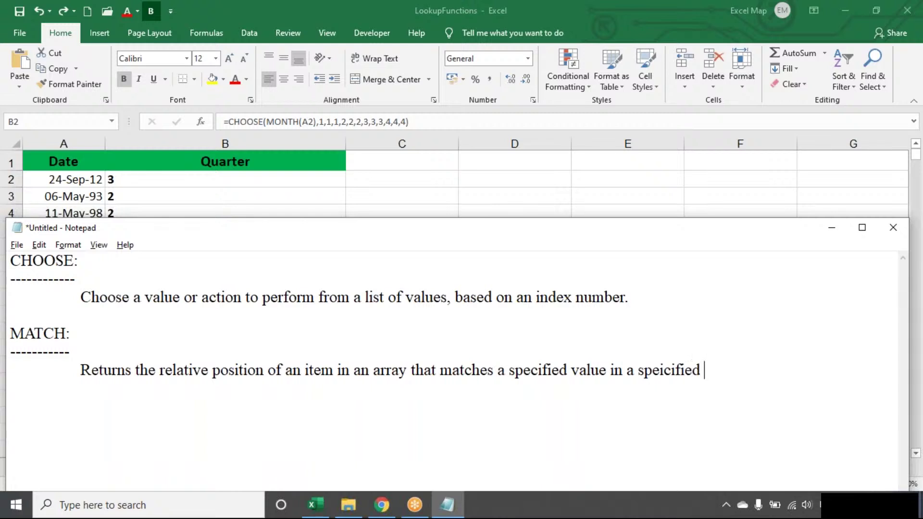
pyautogui.write('order.')
# Move the Notepad window higher over the worksheet and start a new line below the MATCH definition.
pyautogui.moveTo(541, 229); pyautogui.dragTo(534, 141)
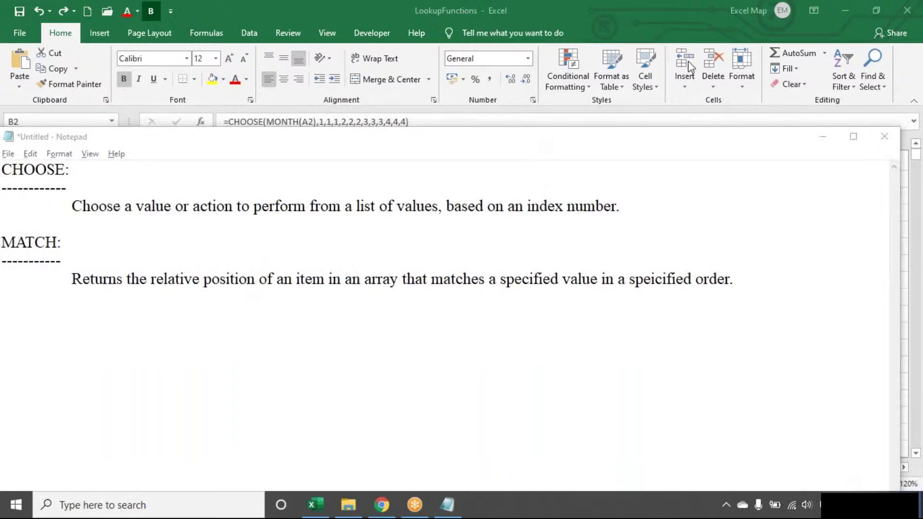
pyautogui.click(830, 303)
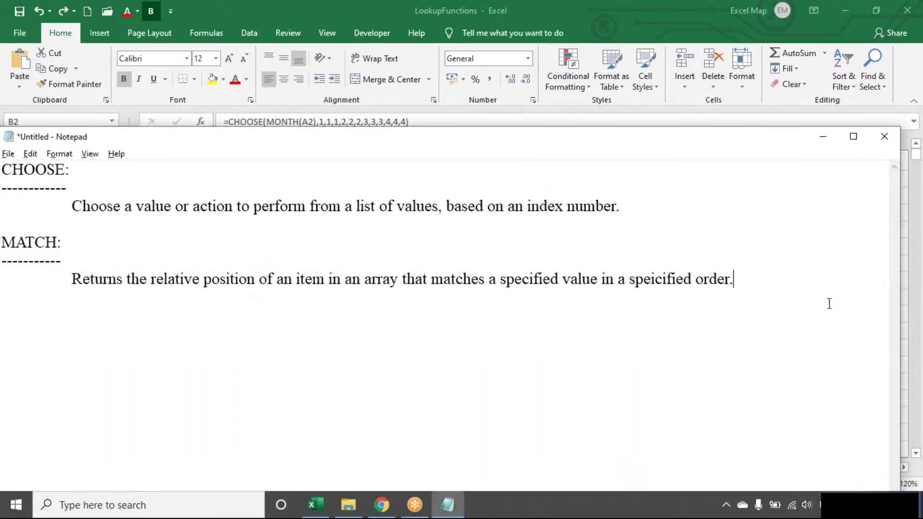
pyautogui.press('Return')
pyautogui.moveTo(657, 143); pyautogui.dragTo(677, 135)
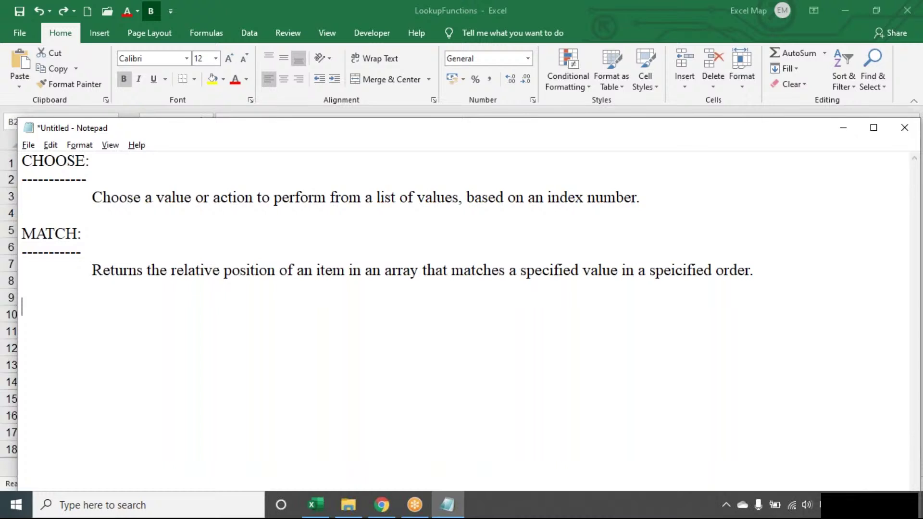
# Switch back to Excel, open the MATCH sheet, and clear the existing contents of D2 and D5.
pyautogui.hotkey('alt', 'Tab')
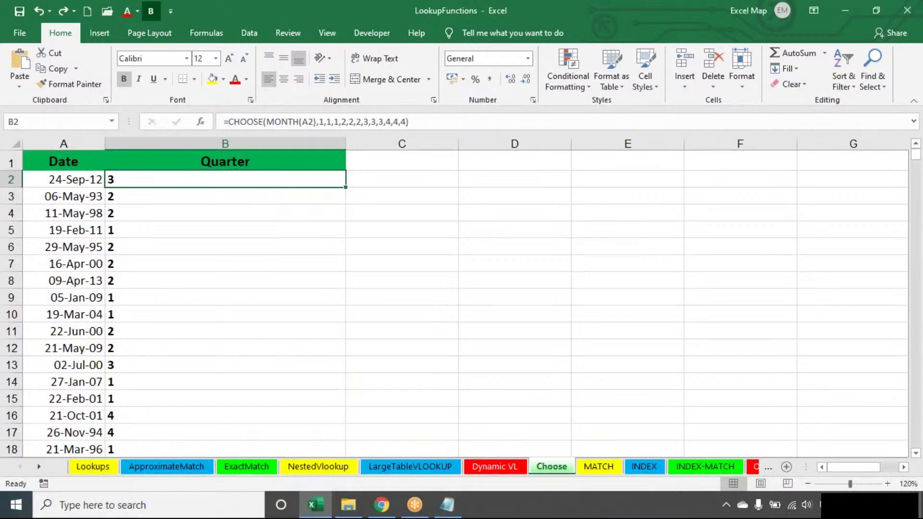
pyautogui.click(593, 468)
pyautogui.press('Delete')
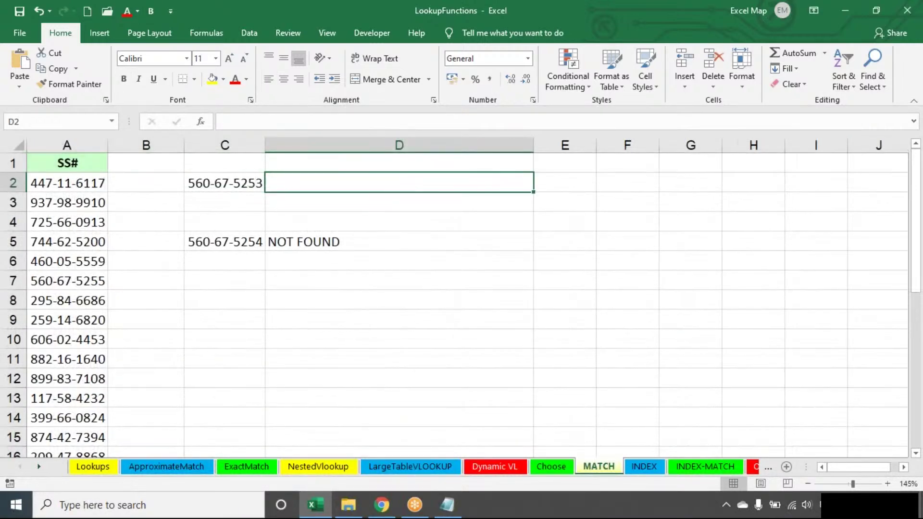
pyautogui.click(421, 234)
pyautogui.press('Delete')
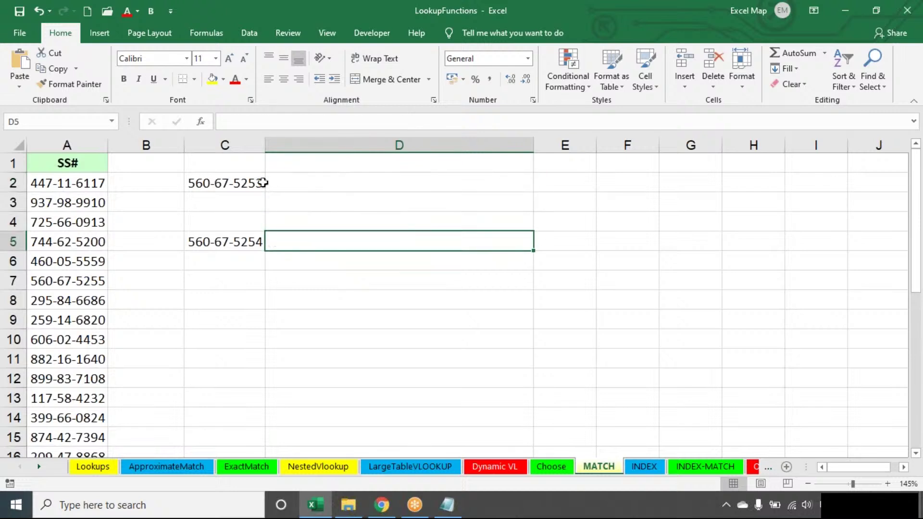
# Change the last digit of the SS# lookup value in C2 to 5.
pyautogui.doubleClick(261, 183)
pyautogui.press('BackSpace')
pyautogui.write('5')
pyautogui.press('Return')
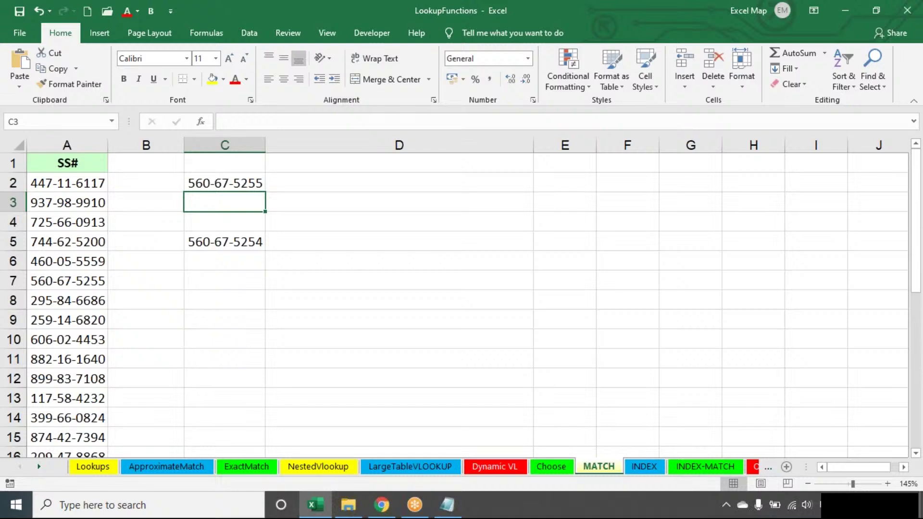
# Enter =MATCH(C2,A:A,0) in D2 to find the position of the C2 lookup value in the SS# column.
pyautogui.press('Right')
pyautogui.click(342, 186)
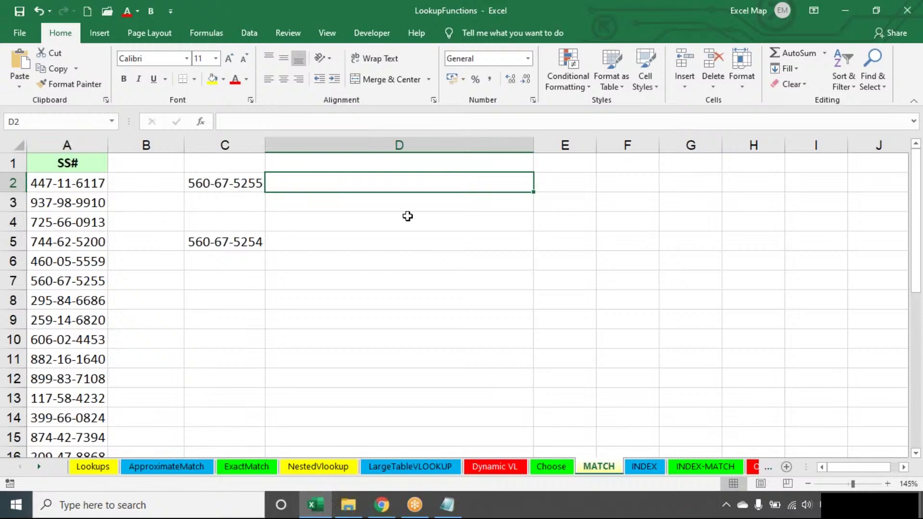
pyautogui.write('=m')
pyautogui.press('Tab')
pyautogui.press('Left')
pyautogui.write(',')
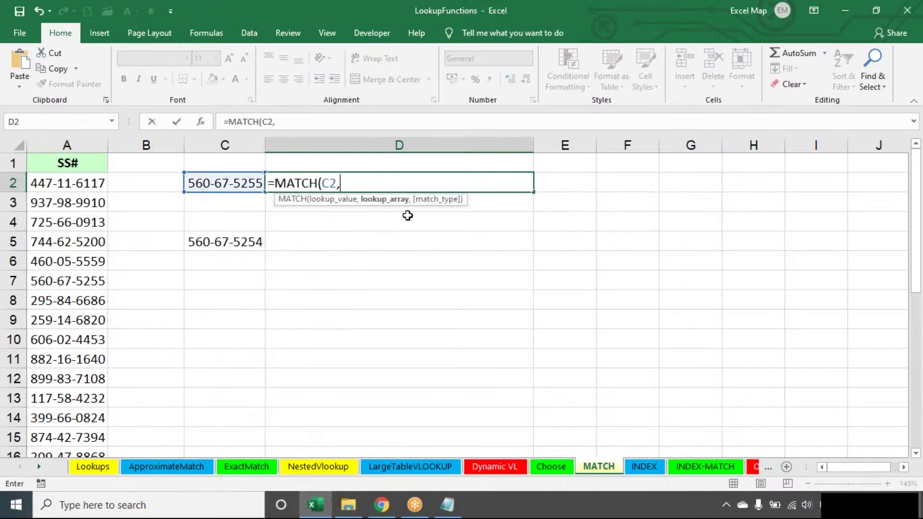
pyautogui.click(91, 144)
pyautogui.write(',0)')
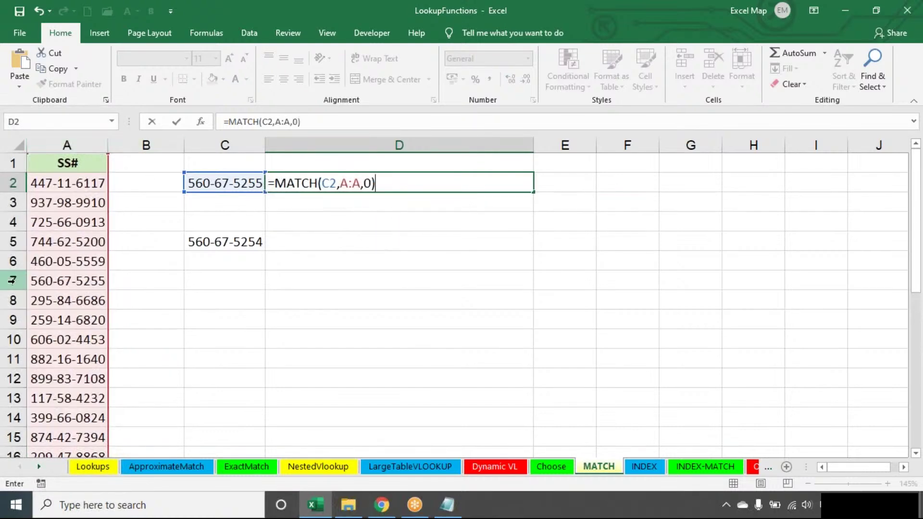
pyautogui.press('Return')
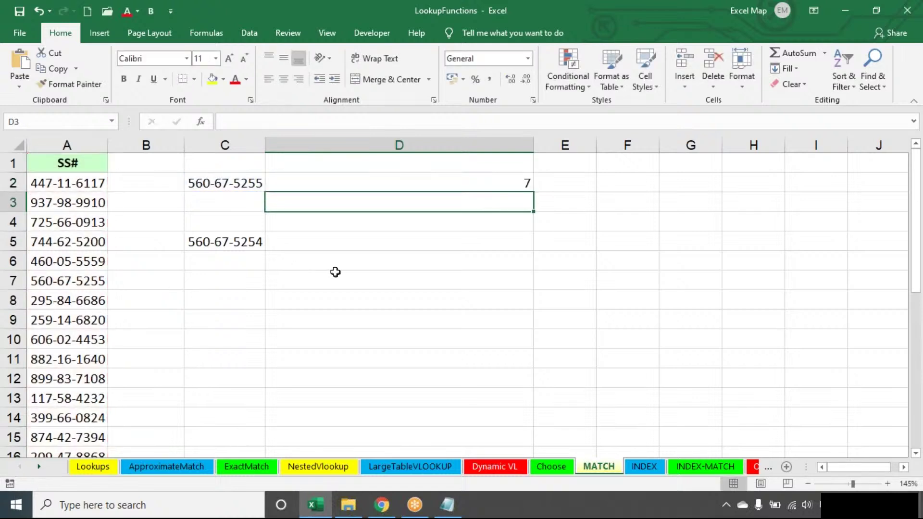
pyautogui.click(237, 181)
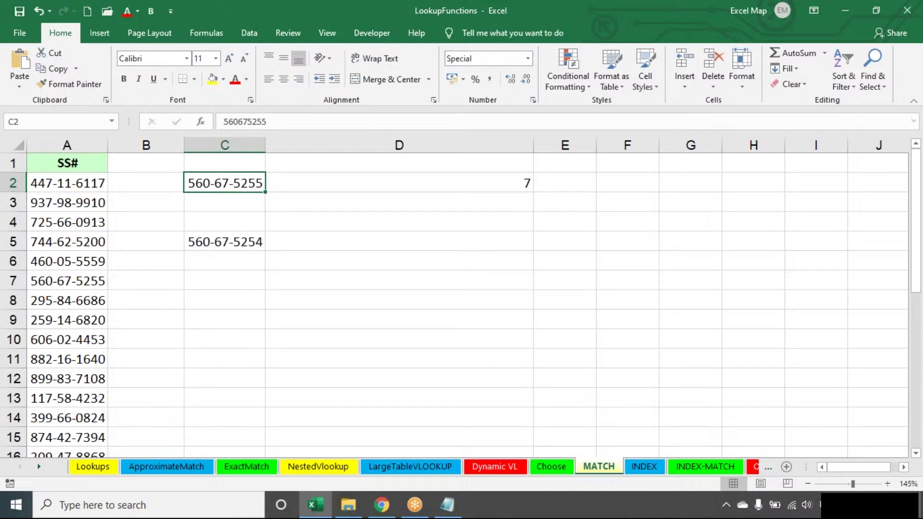
# Inspect the number format of the C2 lookup value in the Format Cells dialog and leave it as it is.
pyautogui.hotkey('ctrl', '1')
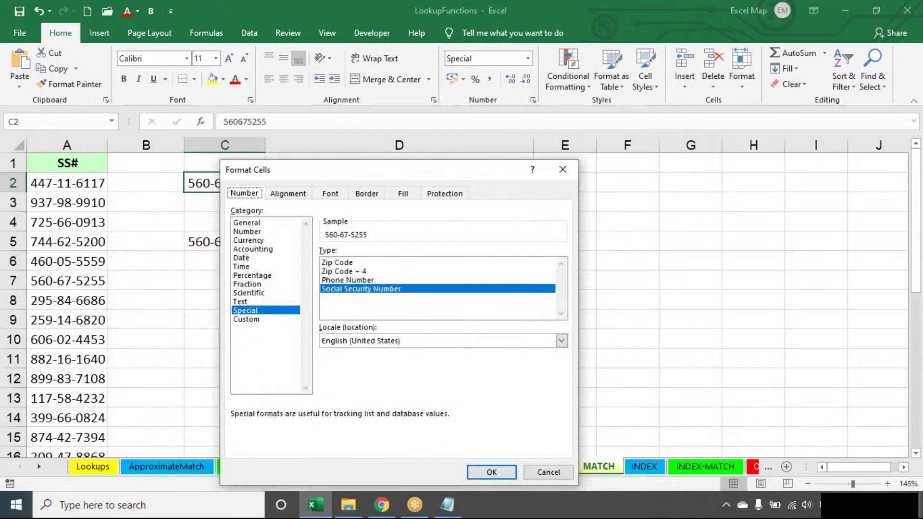
pyautogui.moveTo(300, 163); pyautogui.dragTo(361, 83)
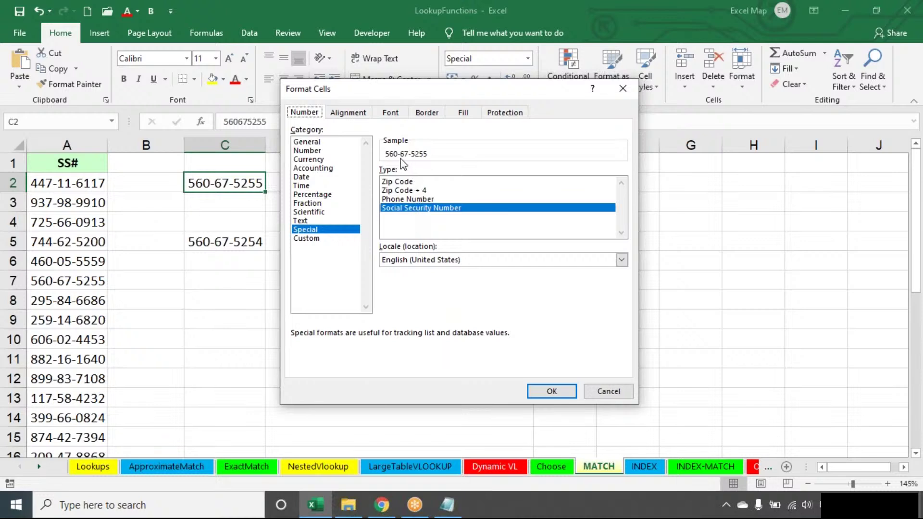
pyautogui.click(627, 393)
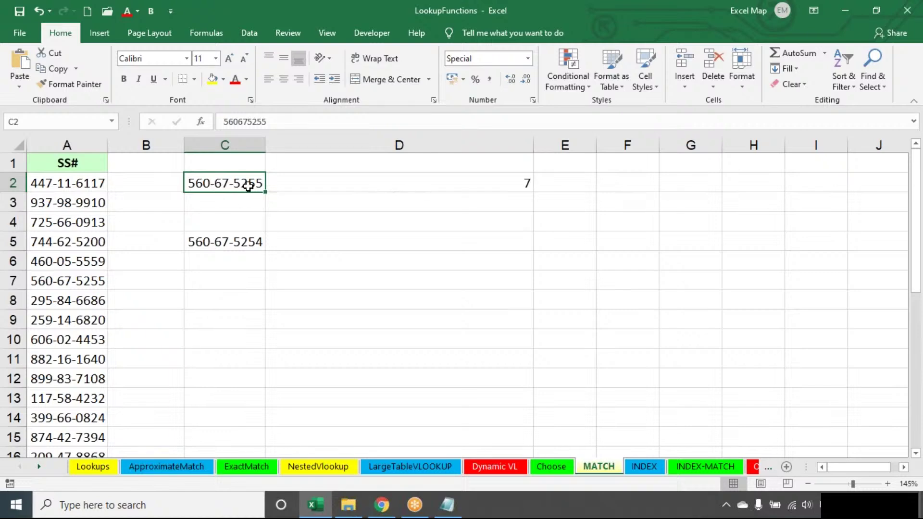
pyautogui.hotkey('ctrl', '1')
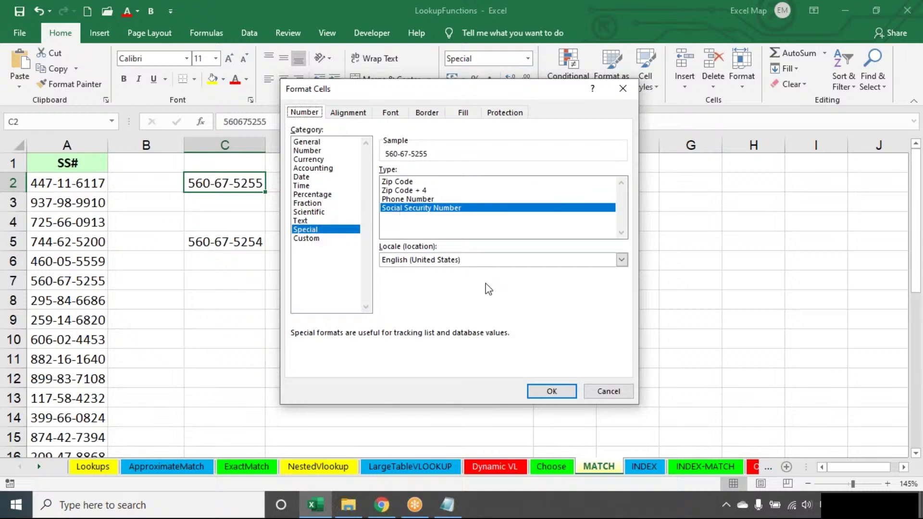
pyautogui.click(607, 391)
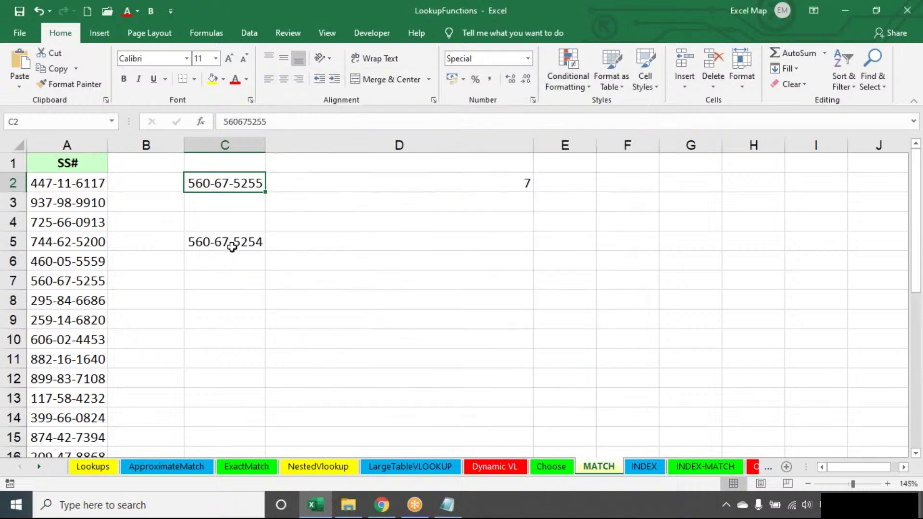
# Enter =MATCH(C5,A:A,0) in D5 to find the position of the C5 lookup value in the SS# column.
pyautogui.click(326, 236)
pyautogui.write('=MATCH(')
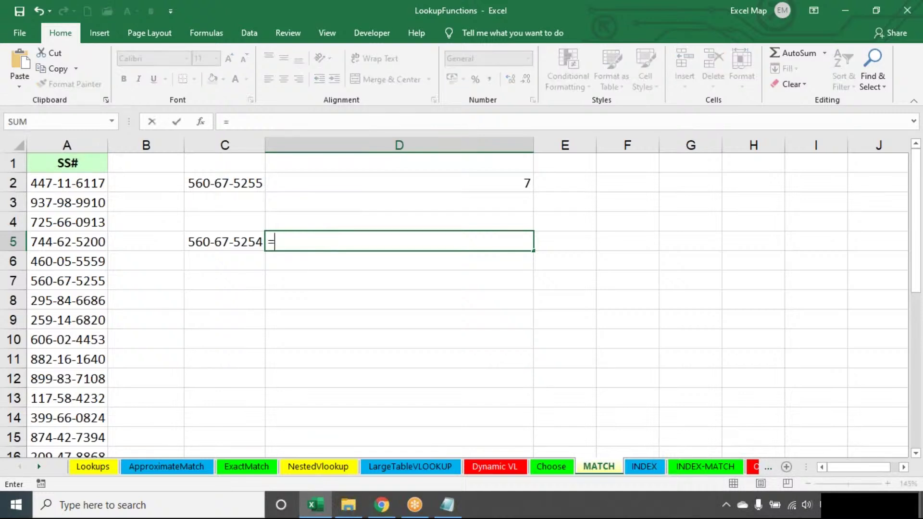
pyautogui.click(225, 242)
pyautogui.write(',')
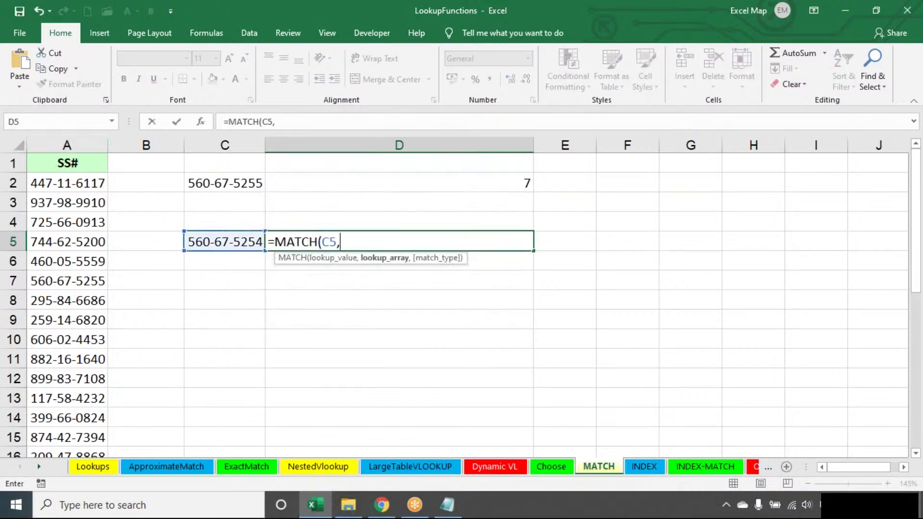
pyautogui.click(68, 144)
pyautogui.write(',0)')
pyautogui.press('Return')
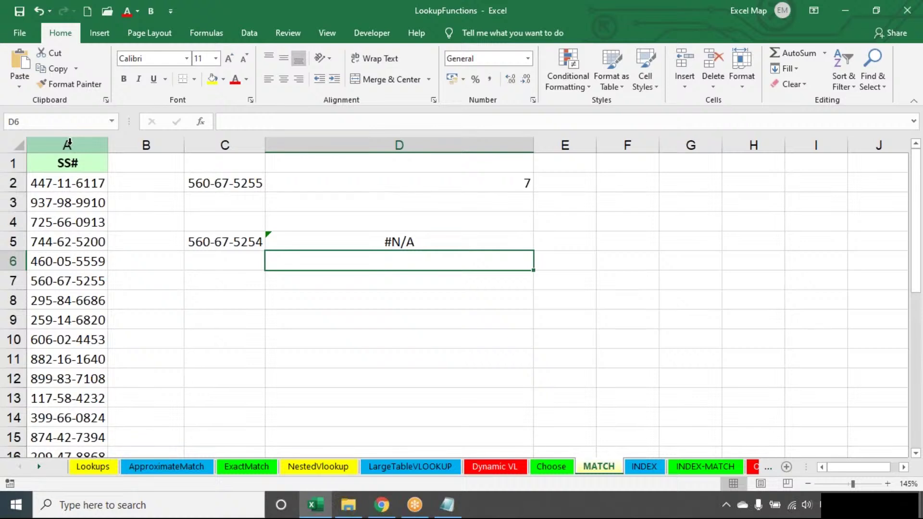
# Wrap the D5 formula in IFERROR so it reads =IFERROR(MATCH(C5,A:A,0),"Not Found").
pyautogui.doubleClick(286, 241)
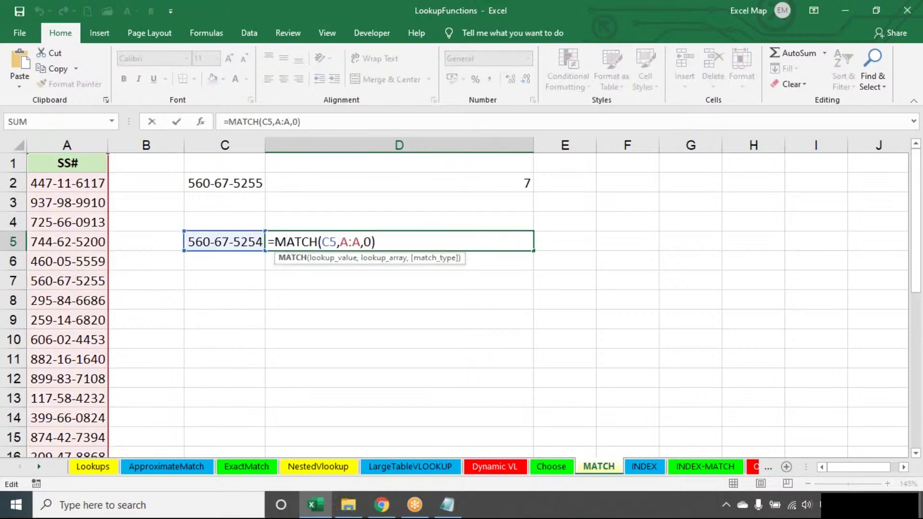
pyautogui.click(273, 241)
pyautogui.write('IFERROR(')
pyautogui.click(491, 242)
pyautogui.write(',"No')
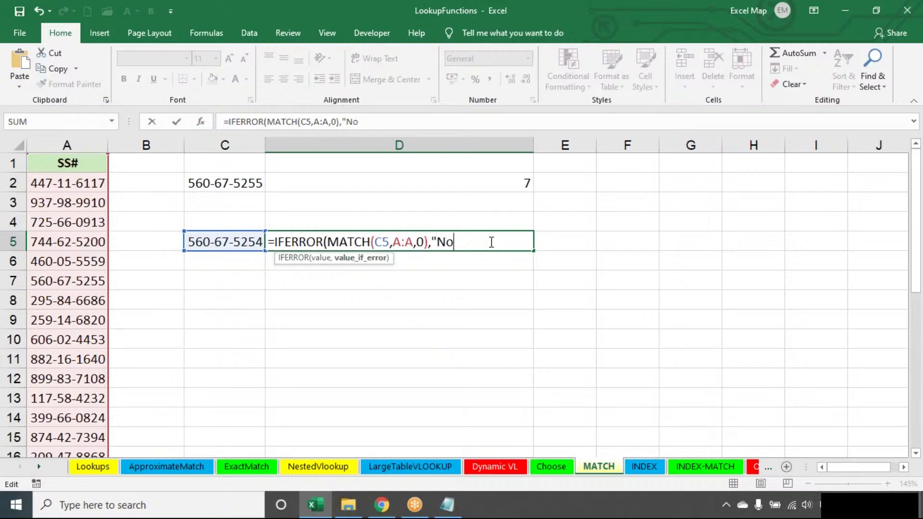
pyautogui.write('t')
pyautogui.hotkey('alt', 'space')
pyautogui.press('Escape')
pyautogui.write('Found")_')
pyautogui.press('BackSpace')
pyautogui.press('Return')
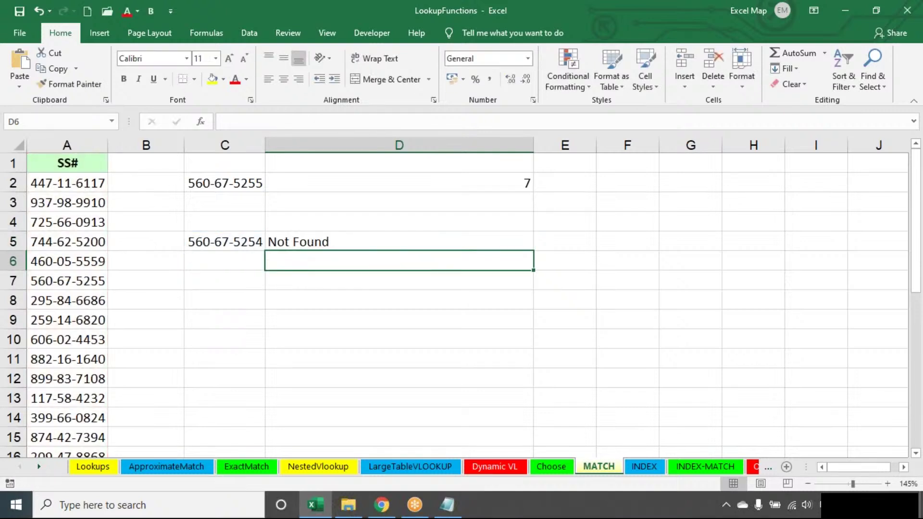
# Turn the formulas in D2 and D5 into plain text with a leading apostrophe.
pyautogui.doubleClick(417, 241)
pyautogui.press('Escape')
pyautogui.doubleClick(269, 183)
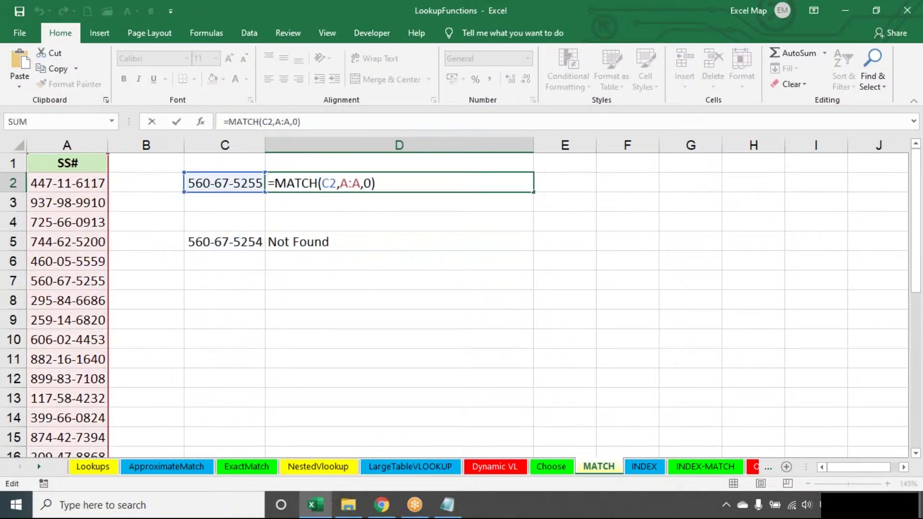
pyautogui.press('Return')
pyautogui.doubleClick(268, 242)
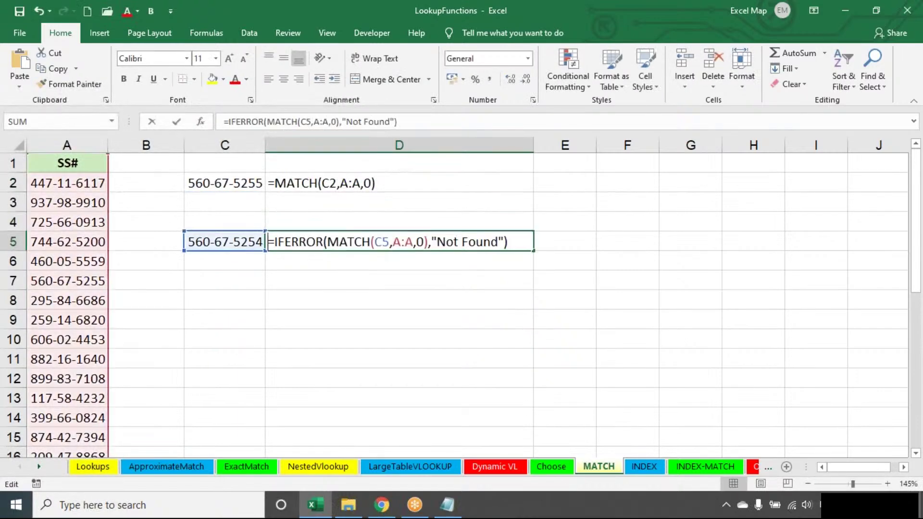
pyautogui.write("'")
pyautogui.press('Return')
pyautogui.press('Return')
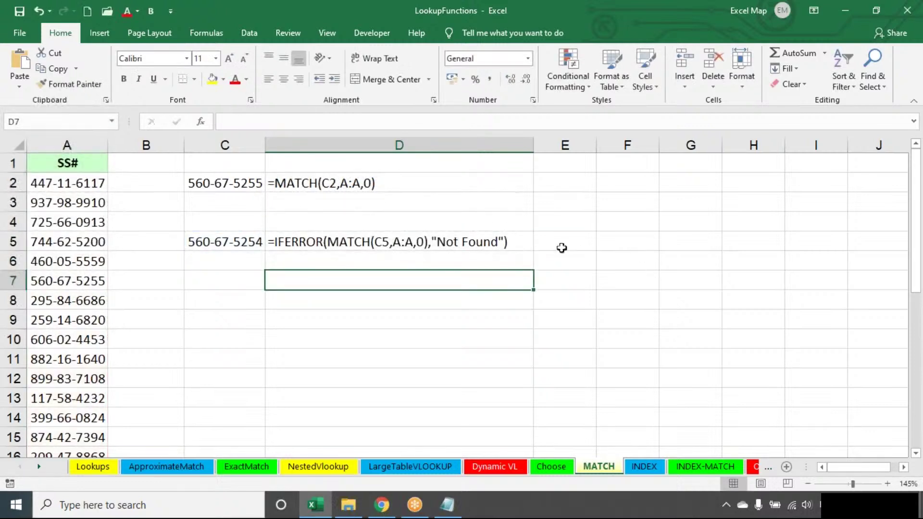
# Undo the conversion of the D2 and D5 formulas to plain text.
pyautogui.click(678, 20)
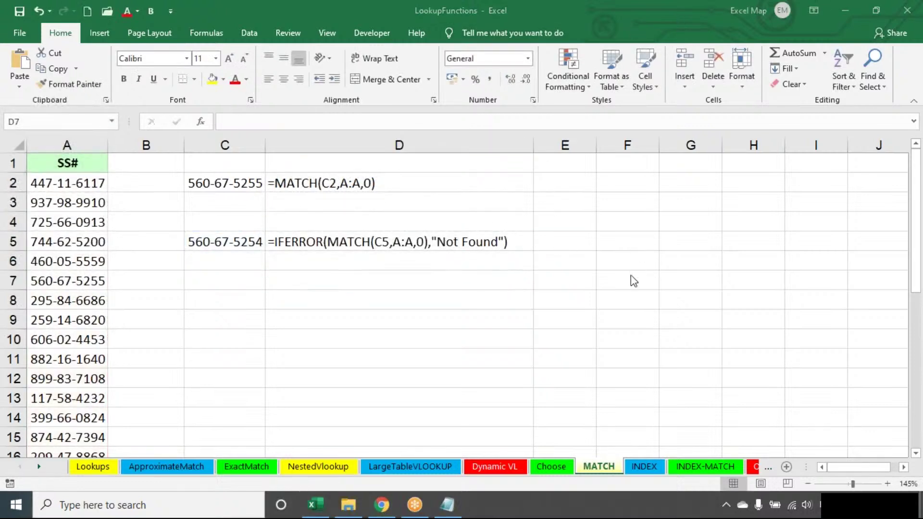
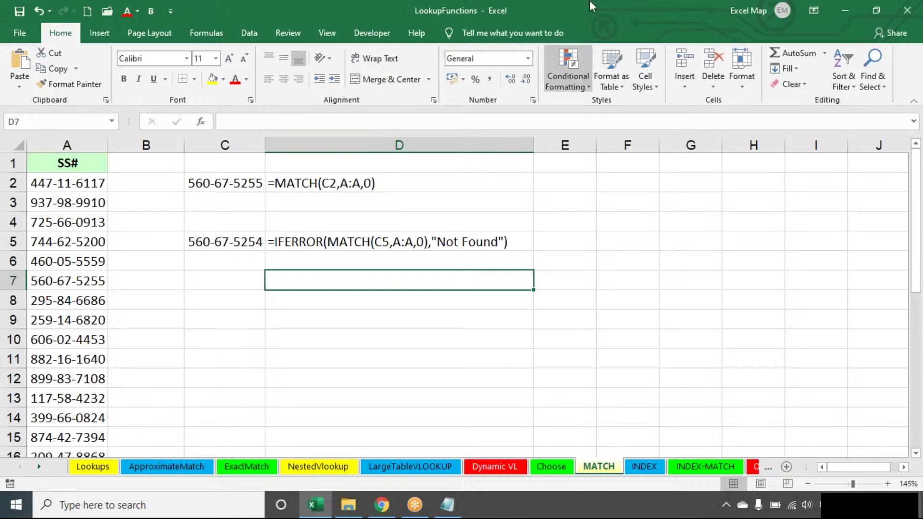
pyautogui.click(645, 19)
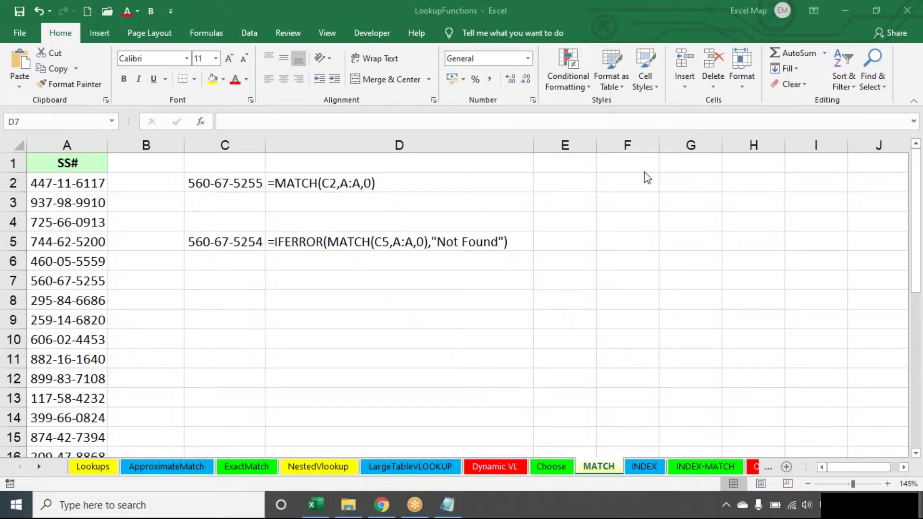
pyautogui.click(513, 280)
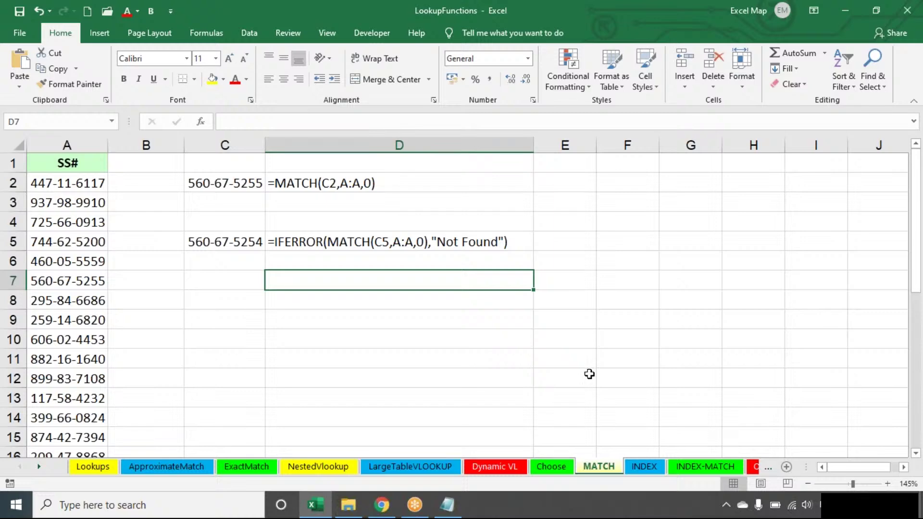
pyautogui.hotkey('ctrl', 'z')
pyautogui.hotkey('ctrl', 'z')
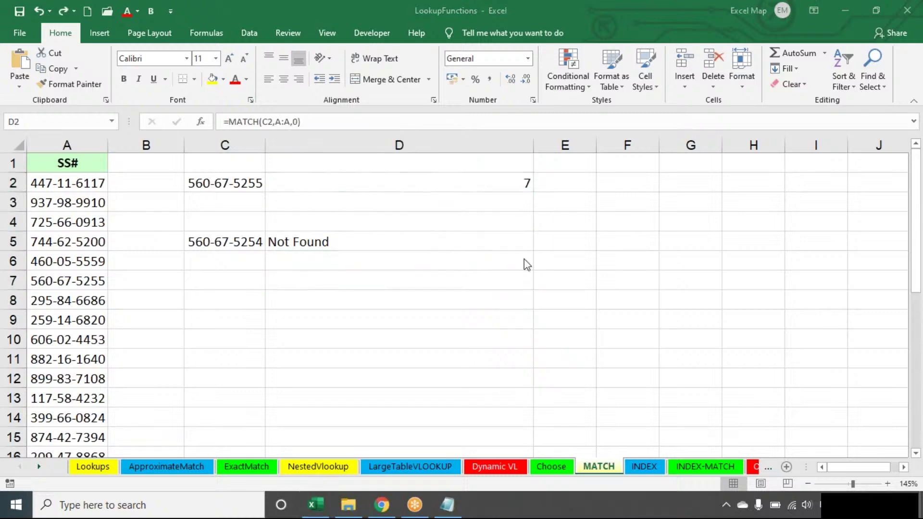
# Switch to Notepad and add the heading INDEX: with a dashed underline below the MATCH definition.
pyautogui.click(449, 511)
pyautogui.write('INDEX:')
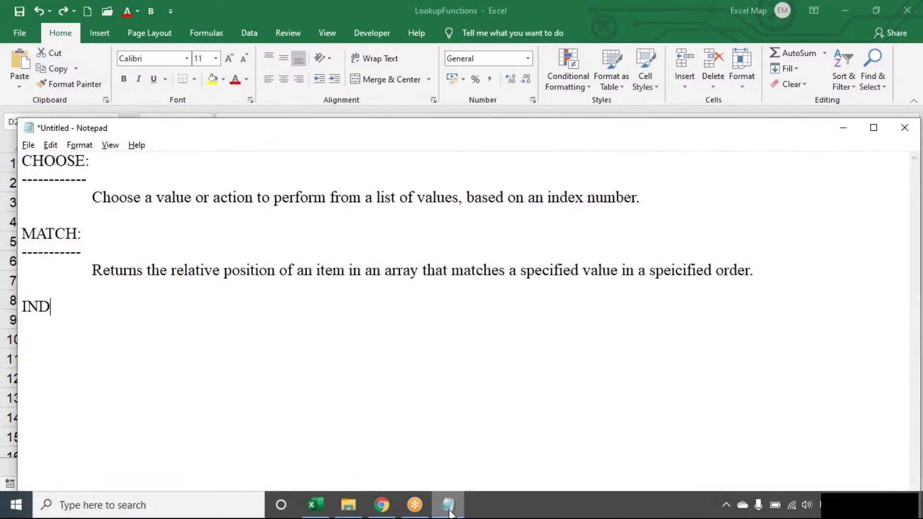
pyautogui.press('Return')
pyautogui.write('---------')
pyautogui.press('Return')
# Define INDEX as "Returns a value or reference of the cell at the intersection of a particular row and column, in a given range.".
pyautogui.press('Tab')
pyautogui.write('Ret')
pyautogui.write('ru')
pyautogui.press('BackSpace')
pyautogui.press('BackSpace')
pyautogui.write('urns a val')
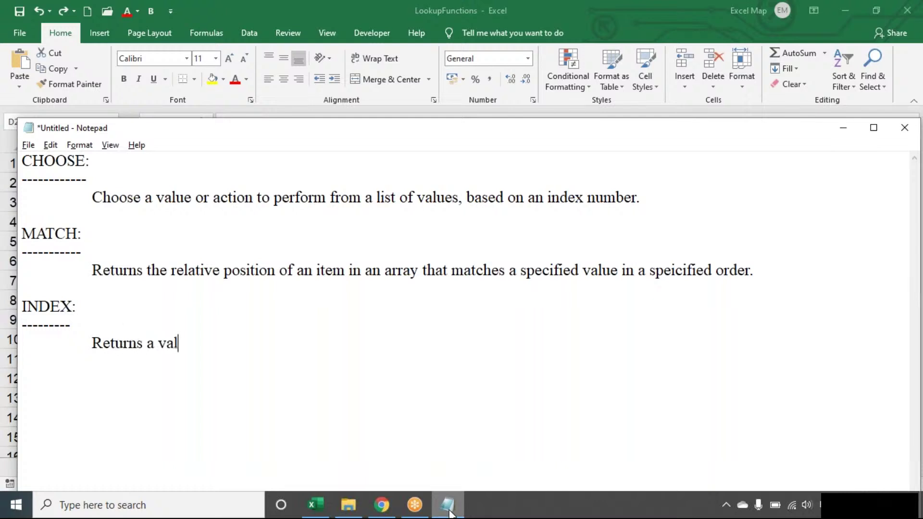
pyautogui.write('ue or reference ')
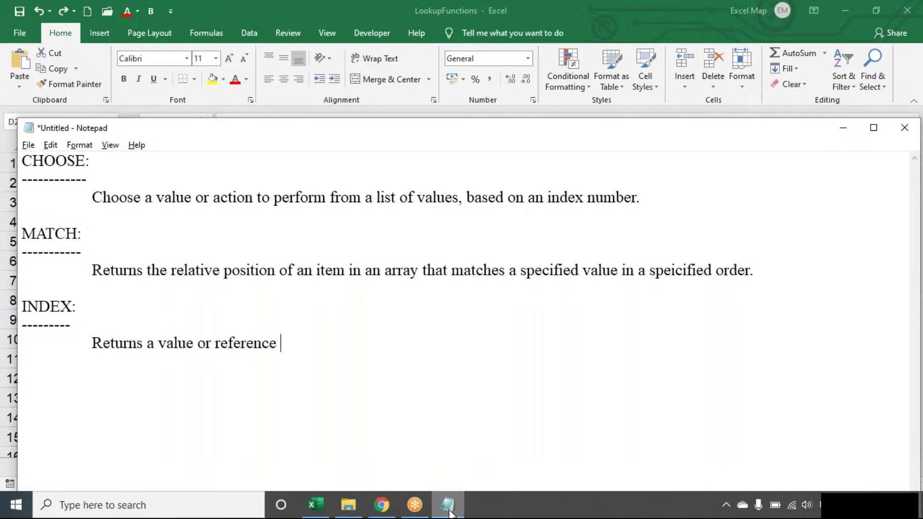
pyautogui.write('of the cell')
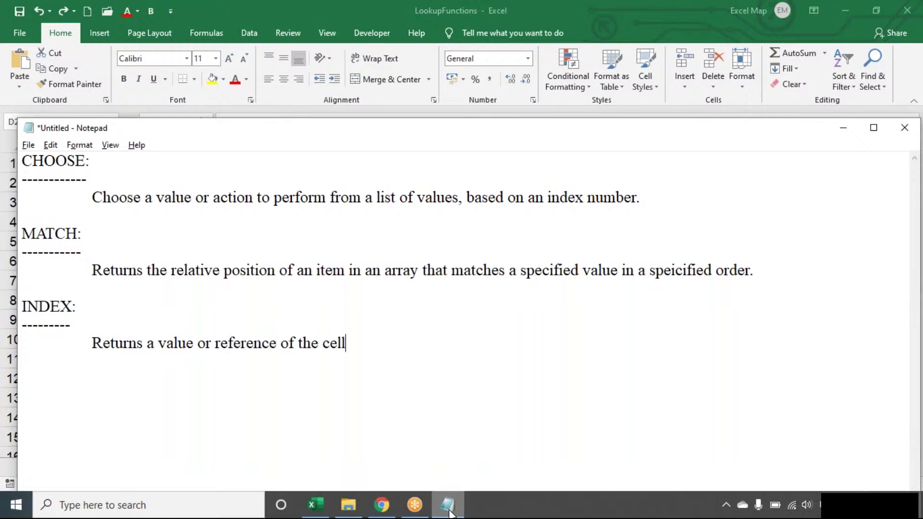
pyautogui.write(' at the inter')
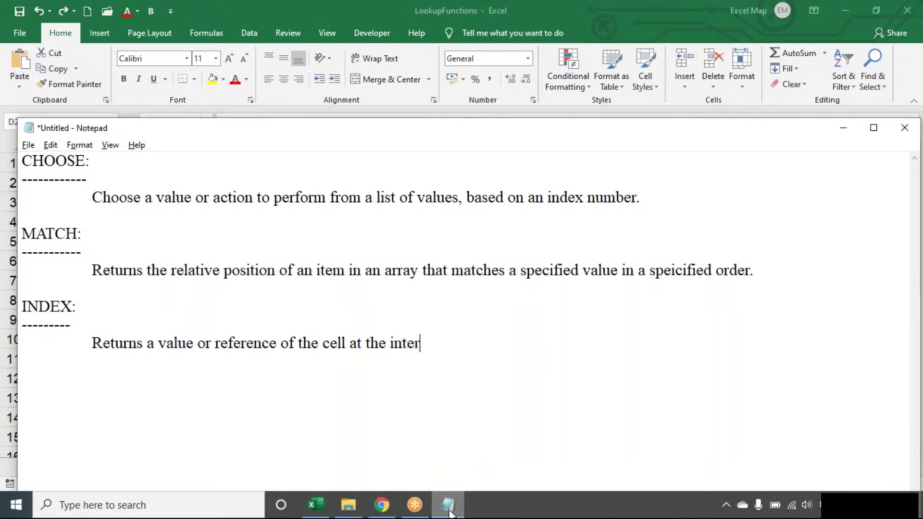
pyautogui.write('section of a par')
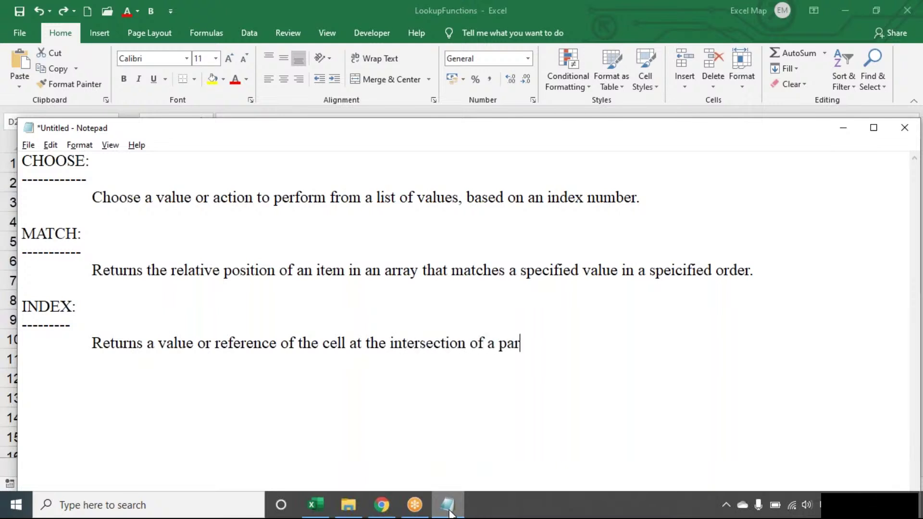
pyautogui.write('ticular row and column, in a given range.')
pyautogui.press('Return')
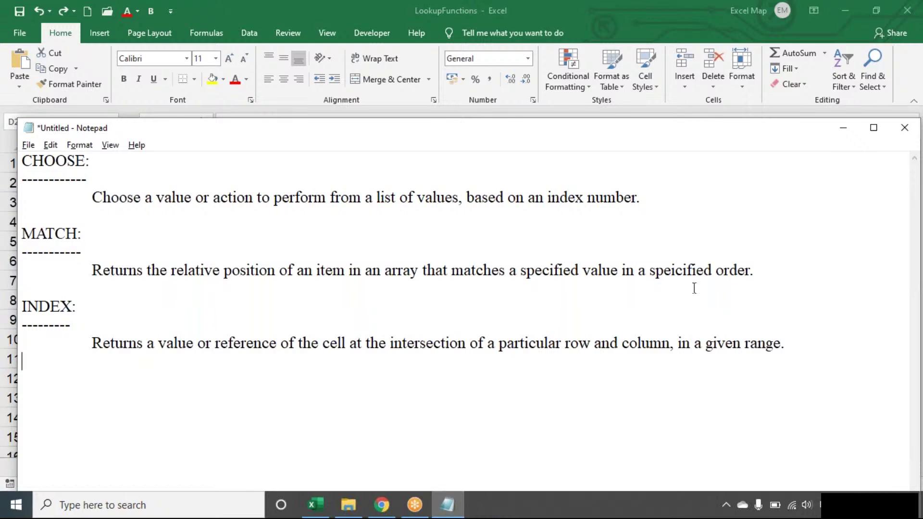
# Switch back to Excel, open the INDEX sheet, and remove the leftover cell contents and the extra columns starting at column L.
pyautogui.click(662, 37)
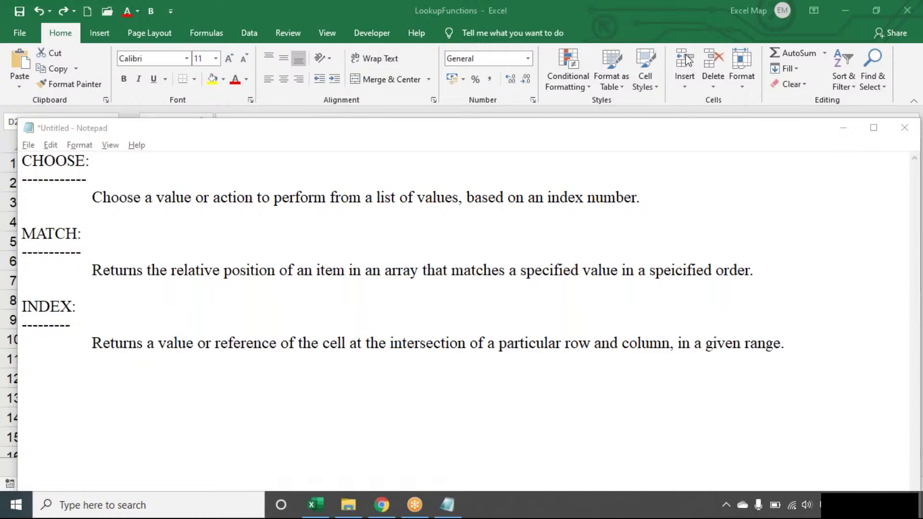
pyautogui.click(728, 413)
pyautogui.hotkey('alt', 'Tab')
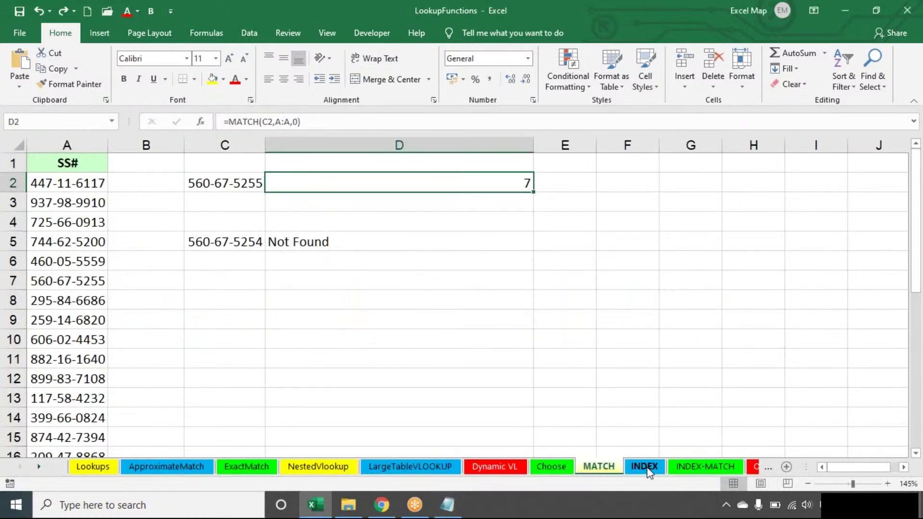
pyautogui.click(644, 466)
pyautogui.click(750, 183)
pyautogui.press('Delete')
pyautogui.moveTo(486, 146); pyautogui.dragTo(500, 146)
pyautogui.hotkey('ctrl', '-')
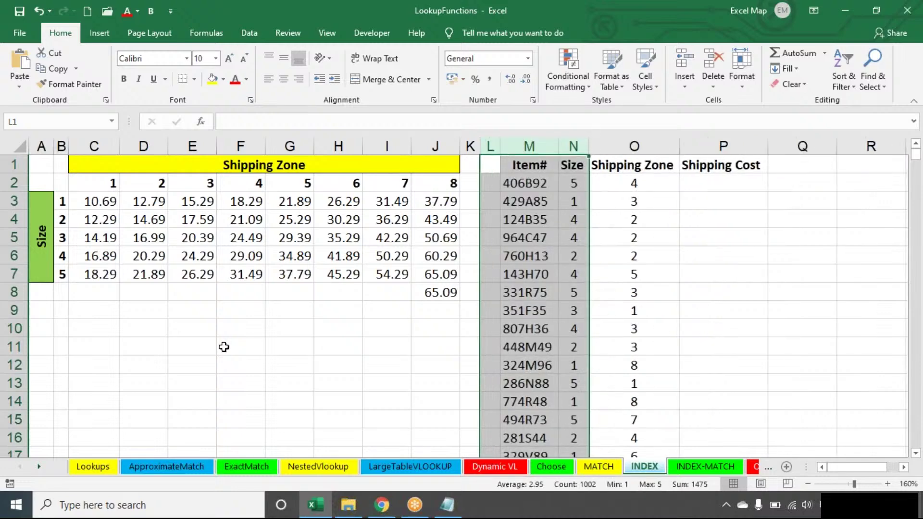
# Delete all defined names from the workbook in the Name Manager.
pyautogui.click(222, 346)
pyautogui.click(210, 31)
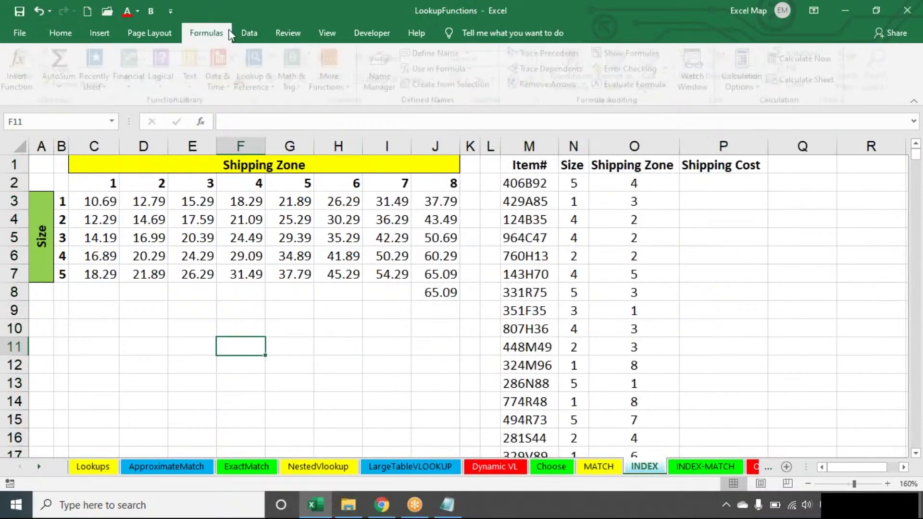
pyautogui.click(403, 71)
pyautogui.keyDown('shift'); pyautogui.click(411, 174); pyautogui.keyUp('shift')
pyautogui.click(414, 128)
pyautogui.press('Return')
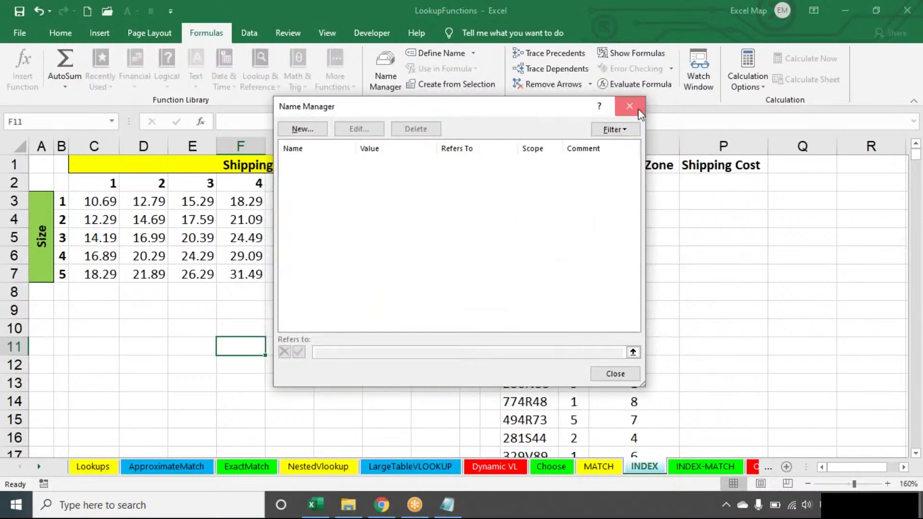
pyautogui.click(630, 106)
# Clear the leftover value in J8 below the shipping rate table.
pyautogui.click(360, 323)
pyautogui.click(419, 285)
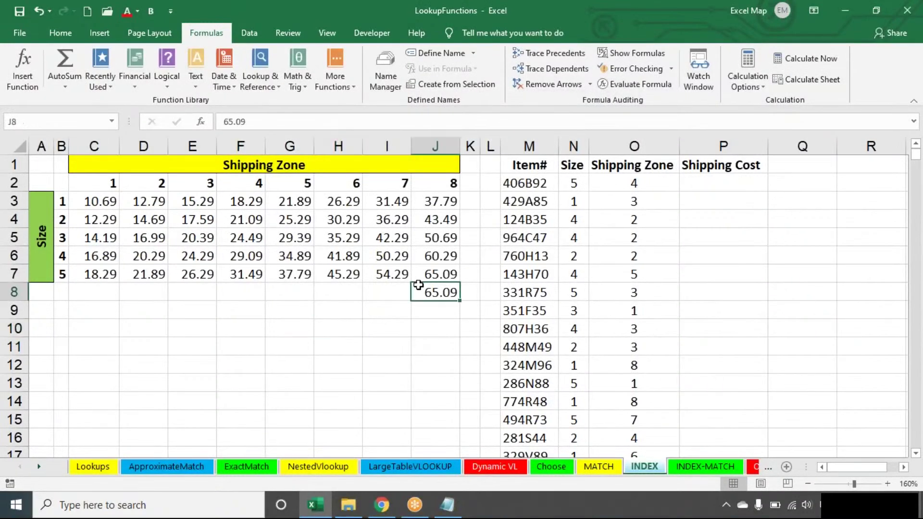
pyautogui.press('Delete')
# Examine the Size by Shipping Zone rate table and the Item#, Size and Shipping Zone columns beside it.
pyautogui.click(232, 221)
pyautogui.click(187, 197)
pyautogui.click(186, 186)
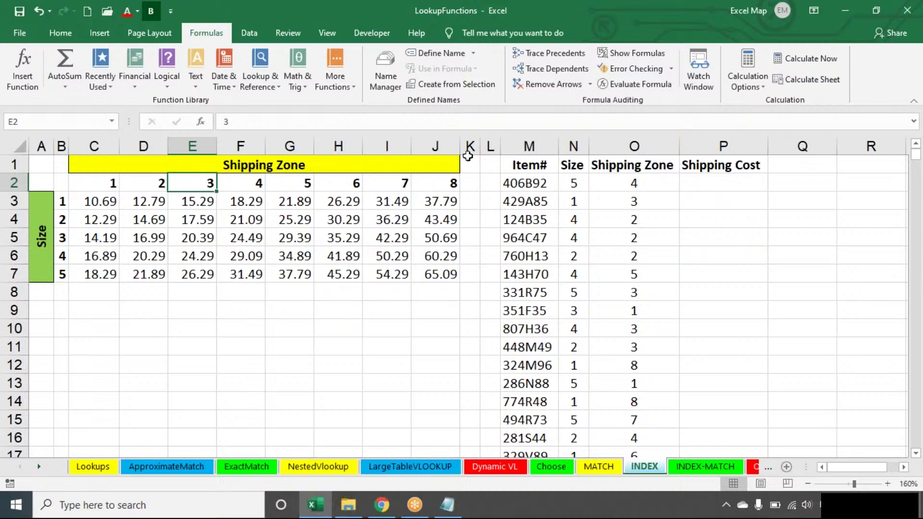
pyautogui.click(548, 145)
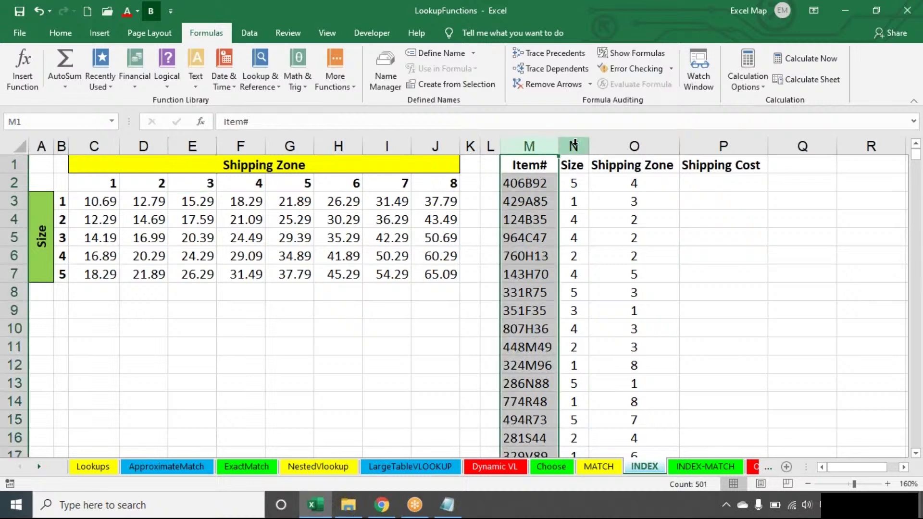
pyautogui.click(571, 145)
pyautogui.click(634, 144)
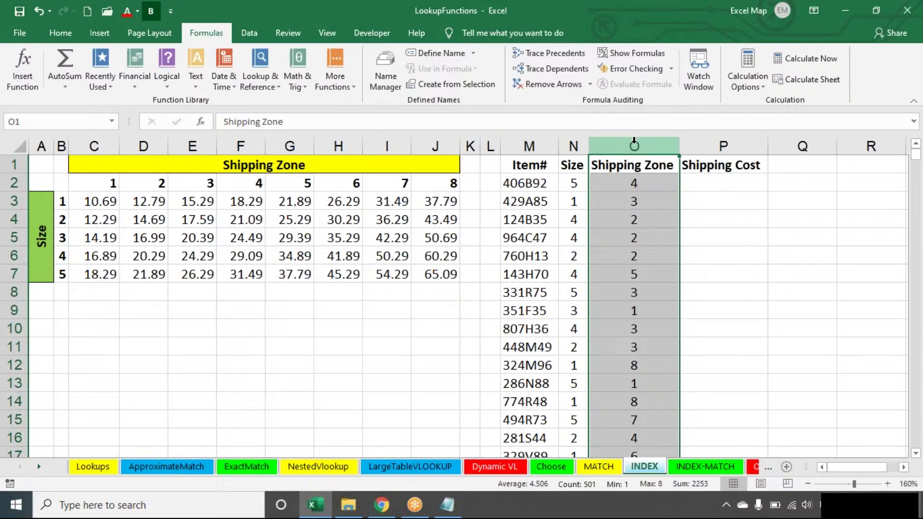
# Define the name Rate_Table with workbook scope for the shipping rates in C3:J7.
pyautogui.click(56, 201)
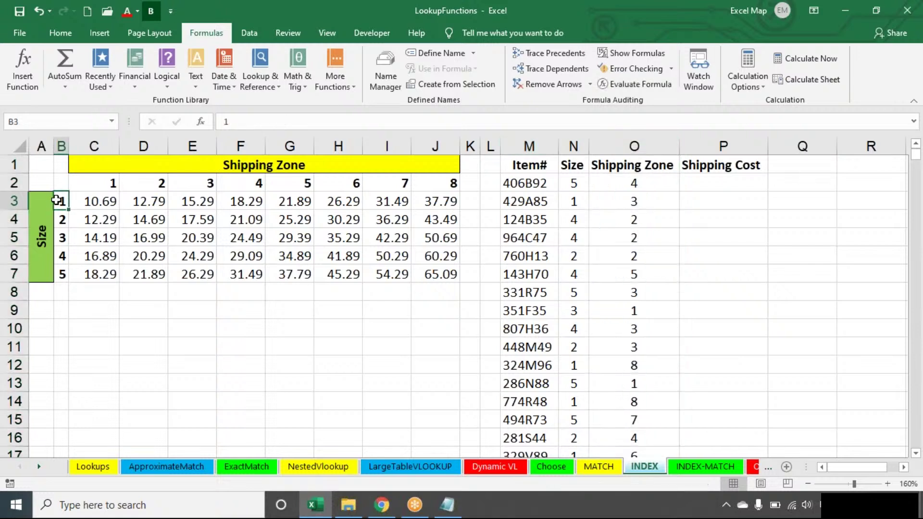
pyautogui.click(97, 205)
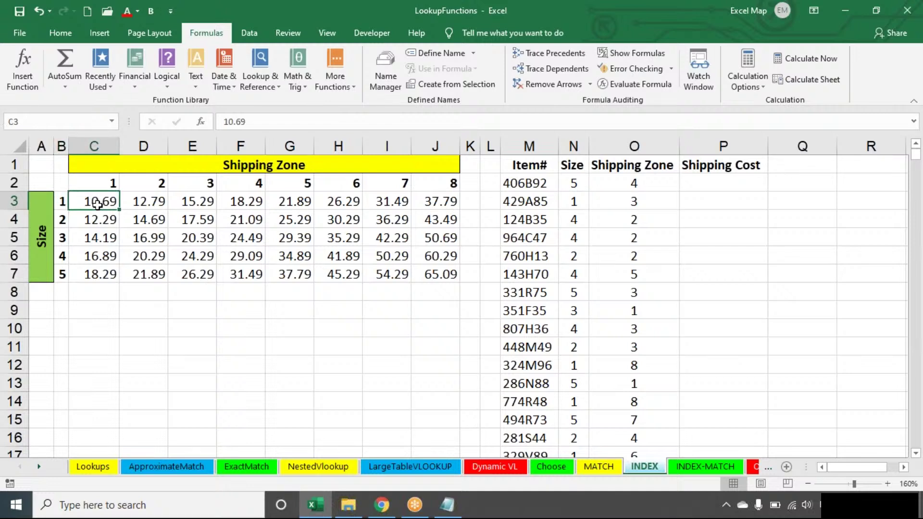
pyautogui.click(147, 205)
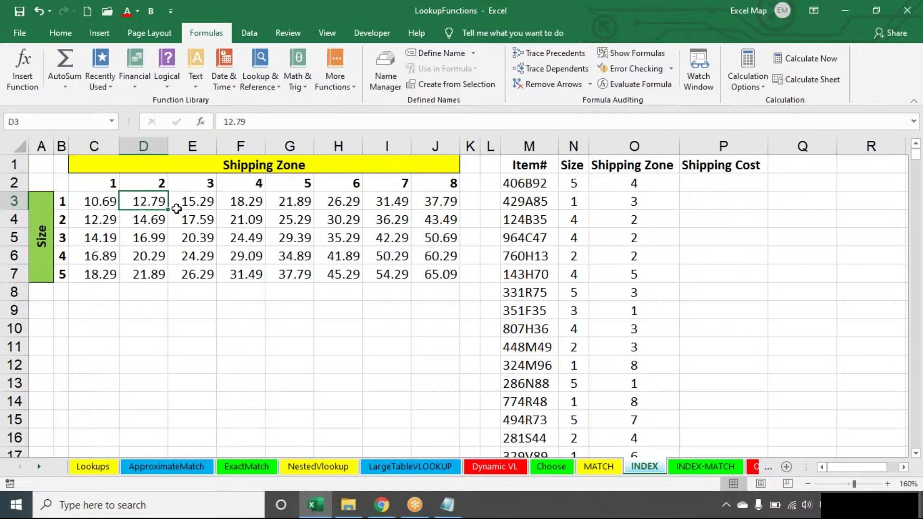
pyautogui.click(109, 201)
pyautogui.moveTo(120, 201); pyautogui.dragTo(436, 274)
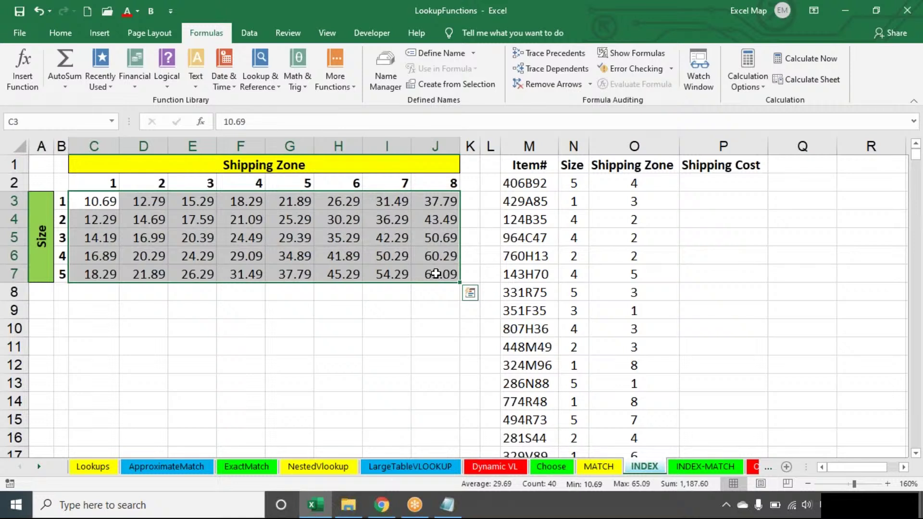
pyautogui.click(438, 53)
pyautogui.write('Ra')
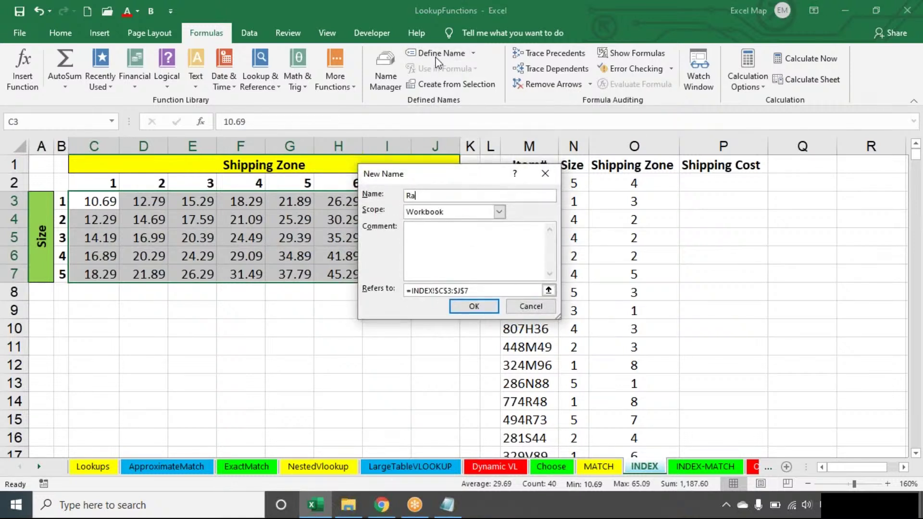
pyautogui.write('te_Table')
pyautogui.press('Return')
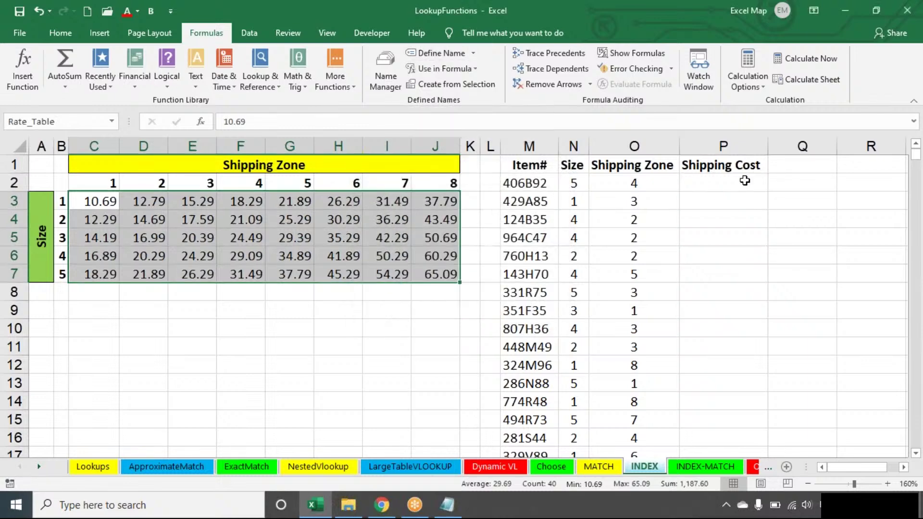
# Enter =INDEX(Rate_Table,N2,O2) in P2 to look up the first item's shipping cost by size and zone.
pyautogui.click(744, 182)
pyautogui.write('=INDEX(')
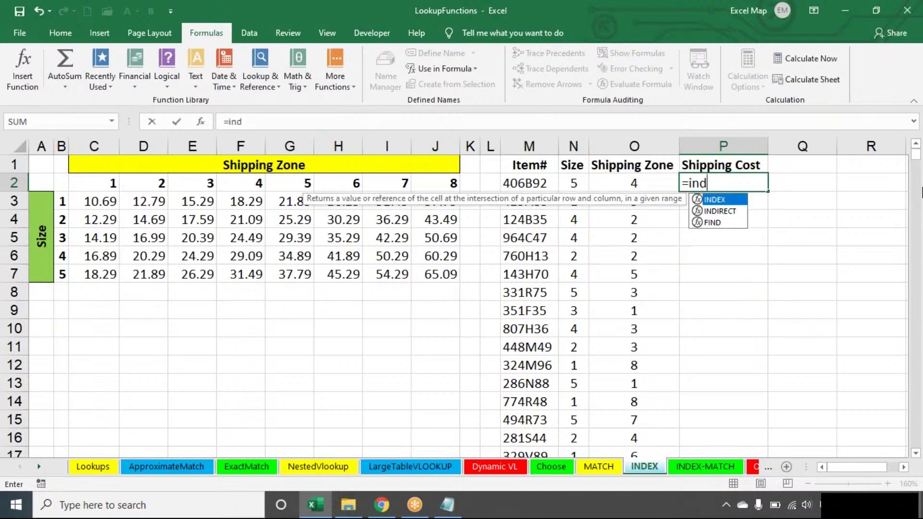
pyautogui.write('rate')
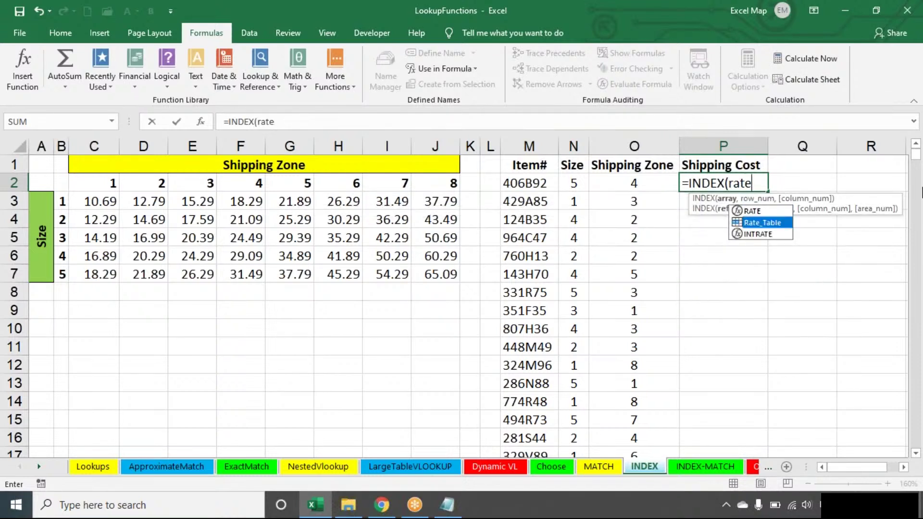
pyautogui.press('Tab')
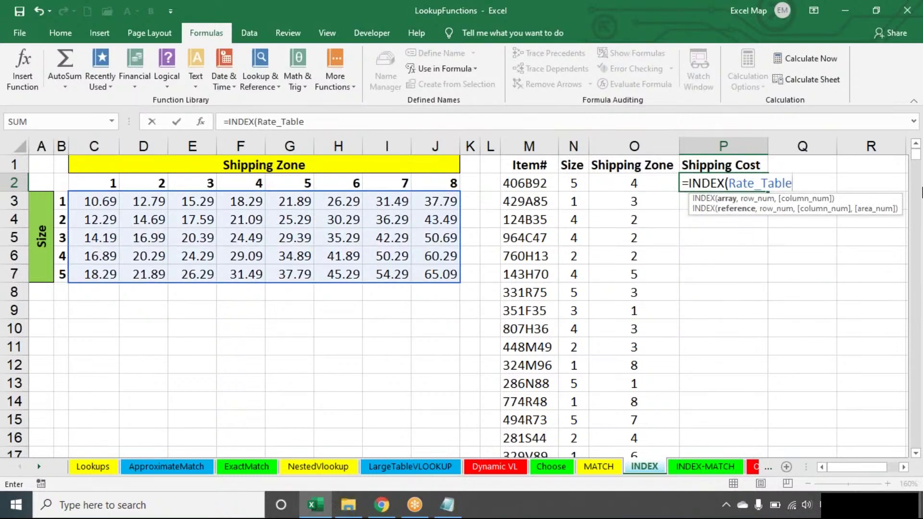
pyautogui.write(',')
pyautogui.press('Left')
pyautogui.press('Left')
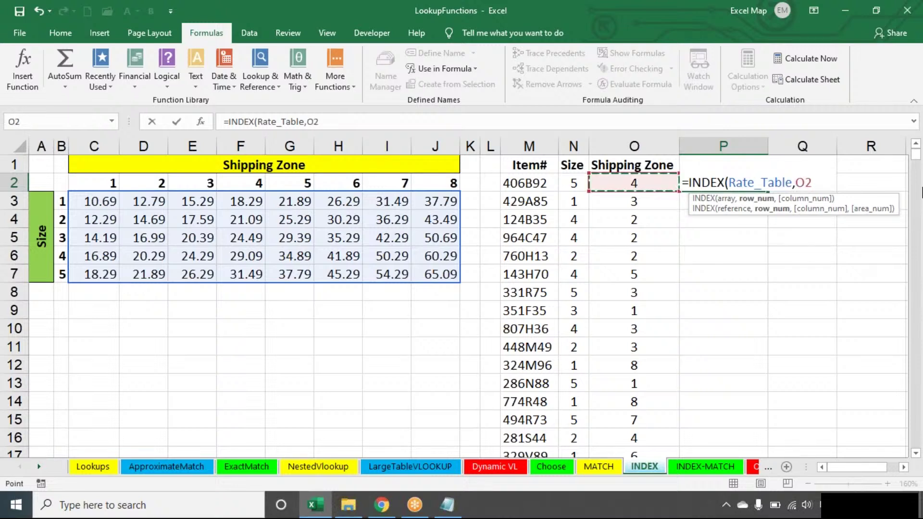
pyautogui.write(',')
pyautogui.press('Left')
pyautogui.write(')')
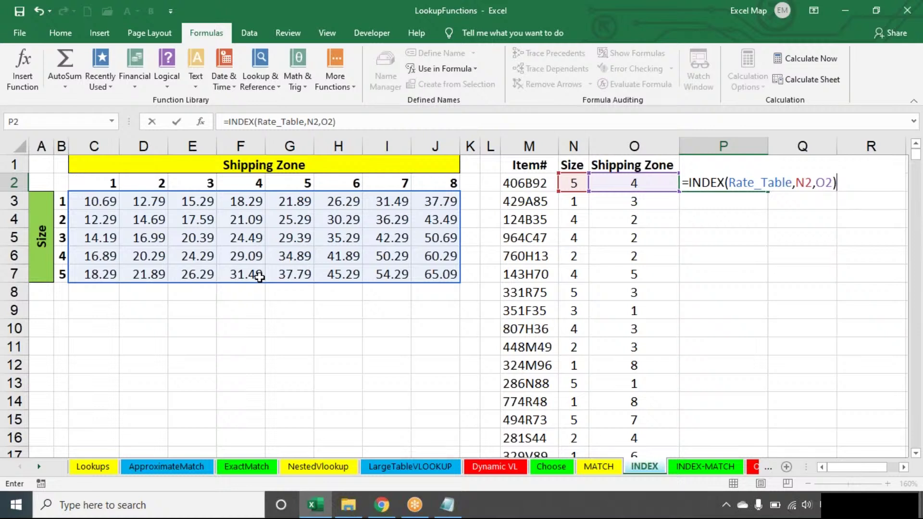
pyautogui.press('Return')
# Fill the P2 formula down the Shipping Cost column and clear all the filled cells.
pyautogui.click(754, 183)
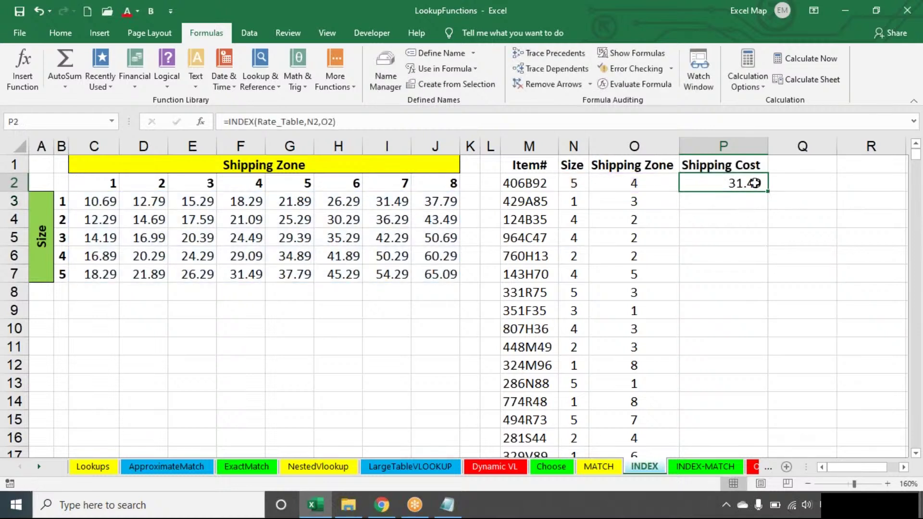
pyautogui.doubleClick(767, 192)
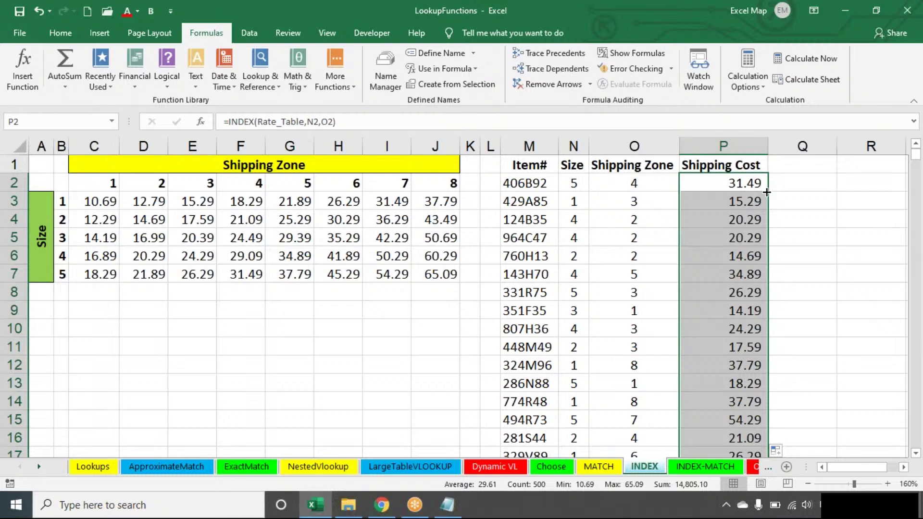
pyautogui.press('Delete')
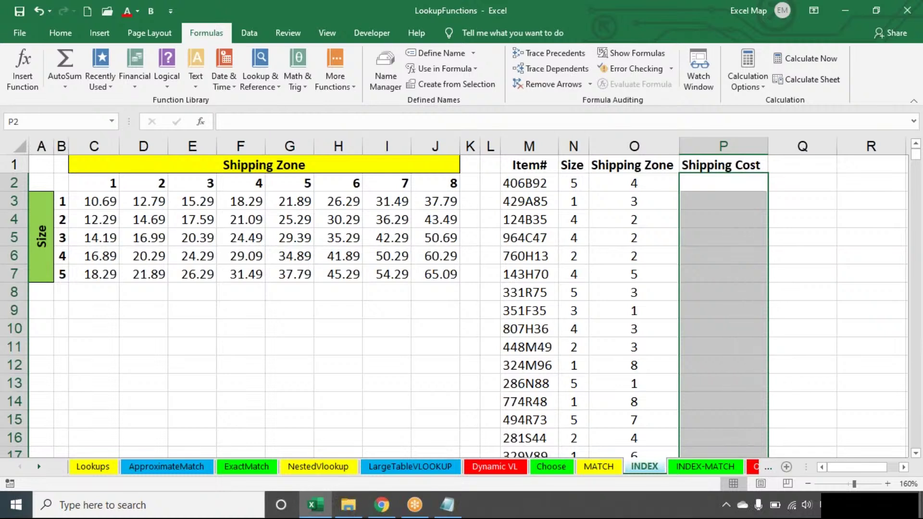
# Select the shipping rates in C3:J7 and check the range name and its reference without defining a new name.
pyautogui.click(268, 236)
pyautogui.moveTo(111, 203); pyautogui.dragTo(430, 268)
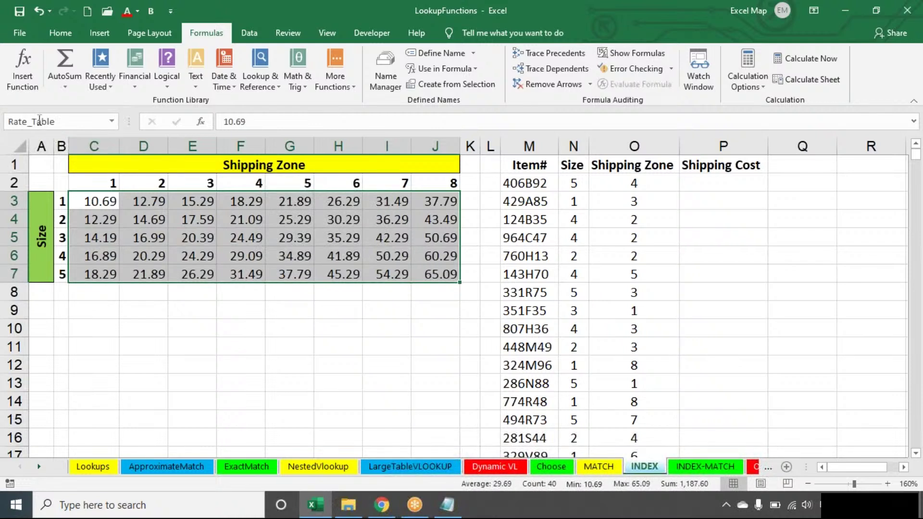
pyautogui.click(424, 54)
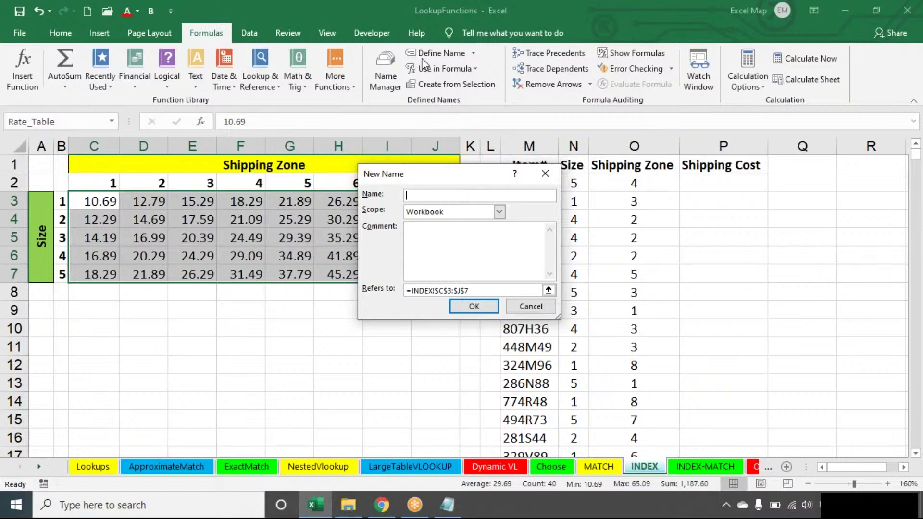
pyautogui.press('Escape')
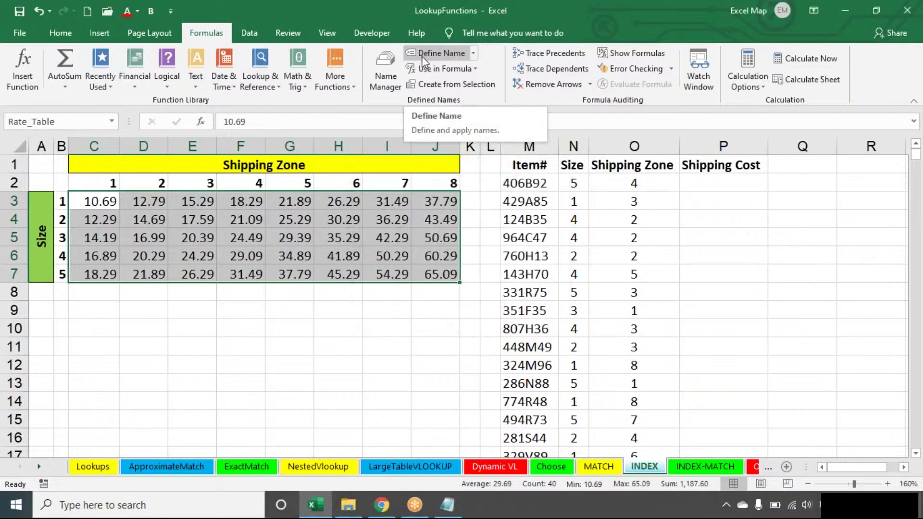
# Enter =INDEX(Rate_Table,N2,O2) in P2 and fill it down the Shipping Cost column for every item.
pyautogui.click(727, 183)
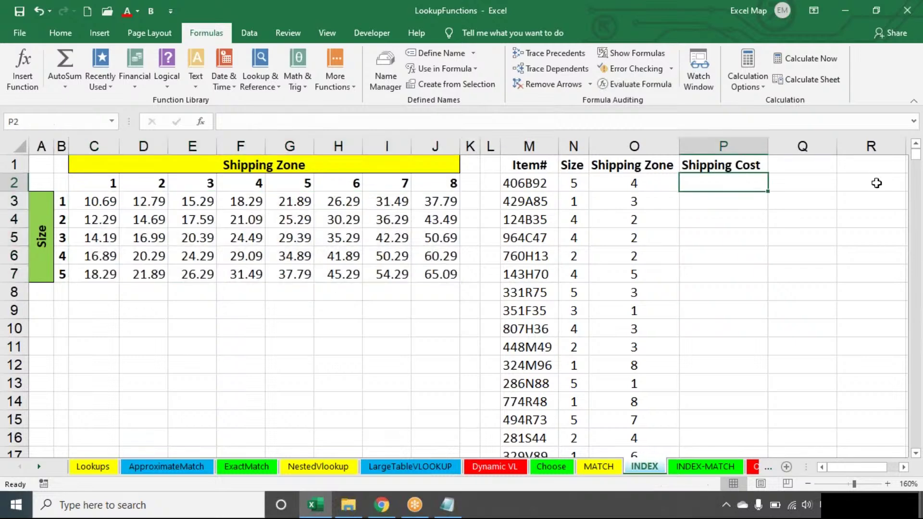
pyautogui.write('=inde')
pyautogui.press('Tab')
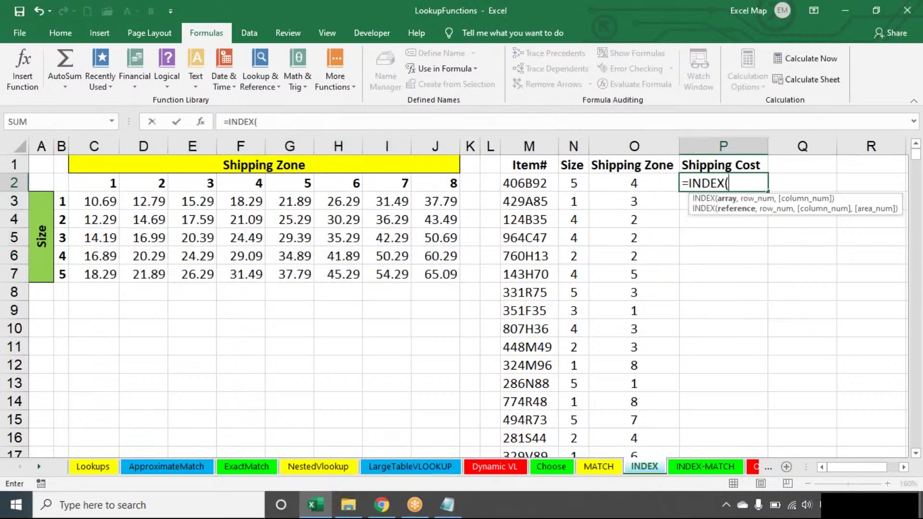
pyautogui.write('rate_')
pyautogui.press('Tab')
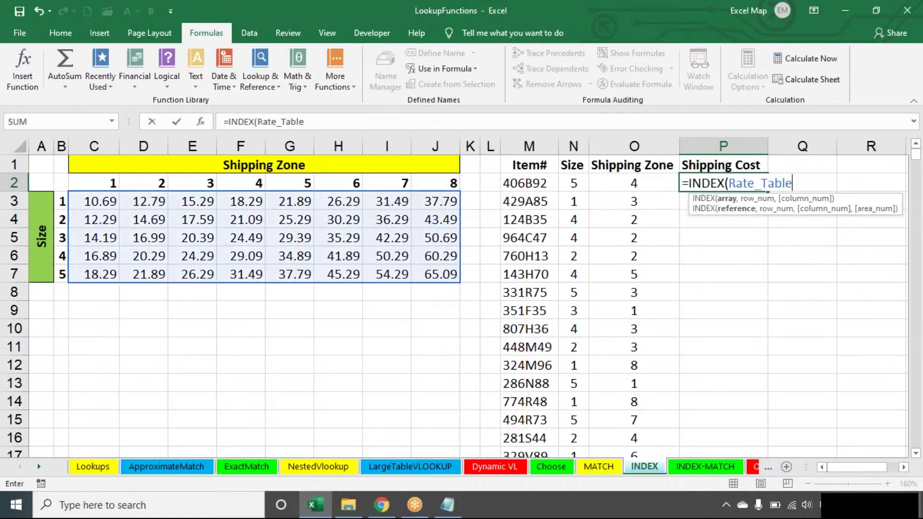
pyautogui.write(',')
pyautogui.click(574, 183)
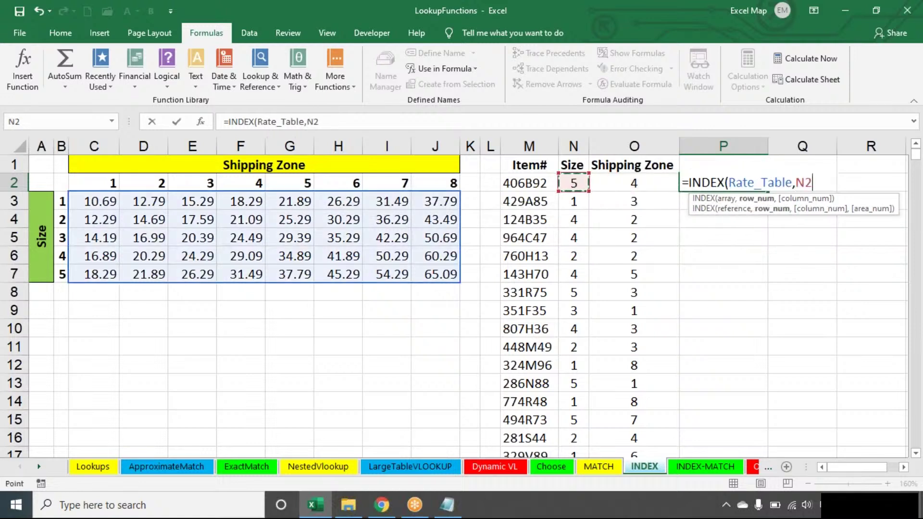
pyautogui.write(',')
pyautogui.click(634, 183)
pyautogui.write(')')
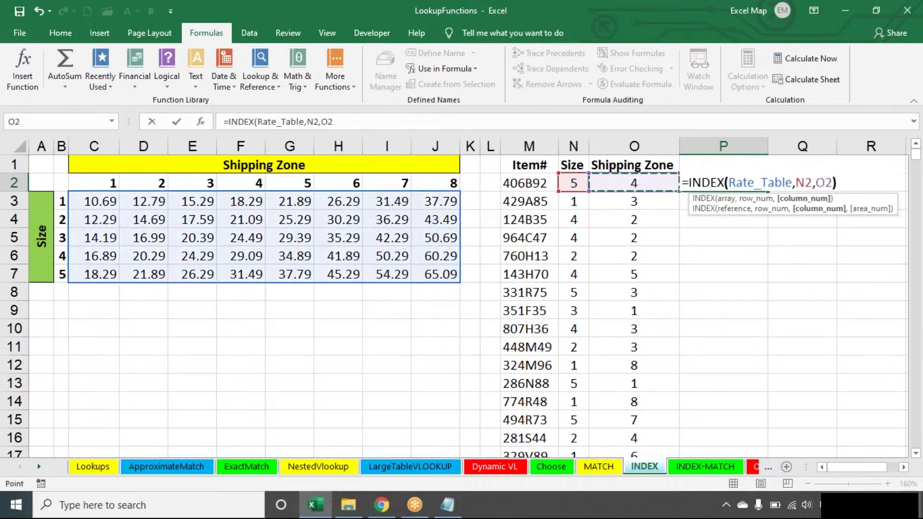
pyautogui.press('Return')
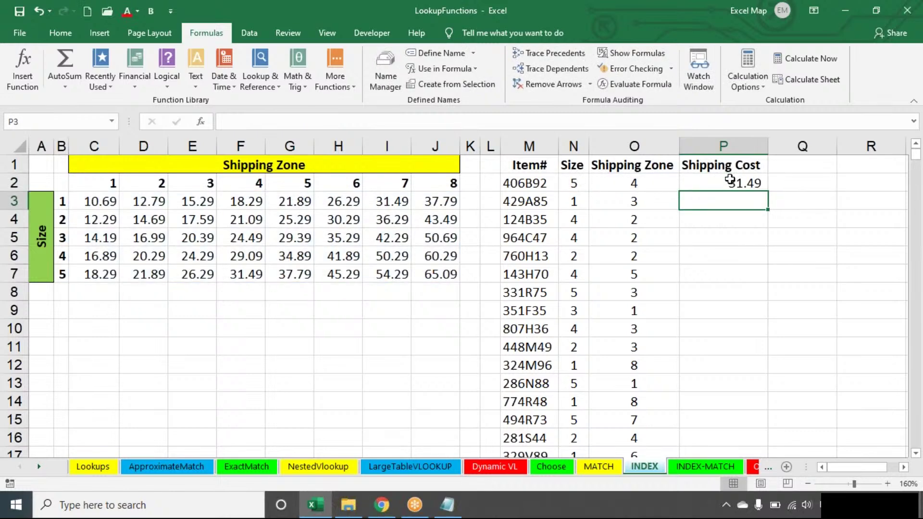
pyautogui.click(731, 181)
pyautogui.doubleClick(769, 191)
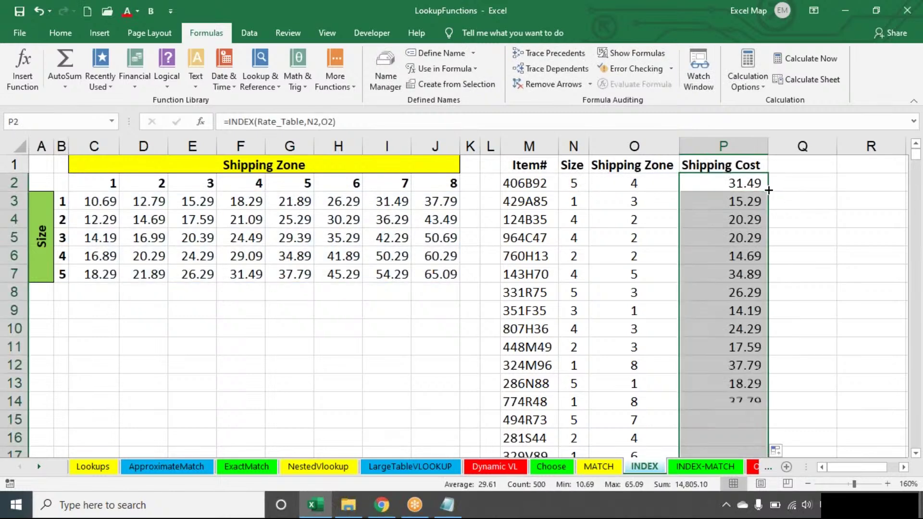
# Check the INDEX formula in P2 and make row 2 slightly taller.
pyautogui.click(761, 182)
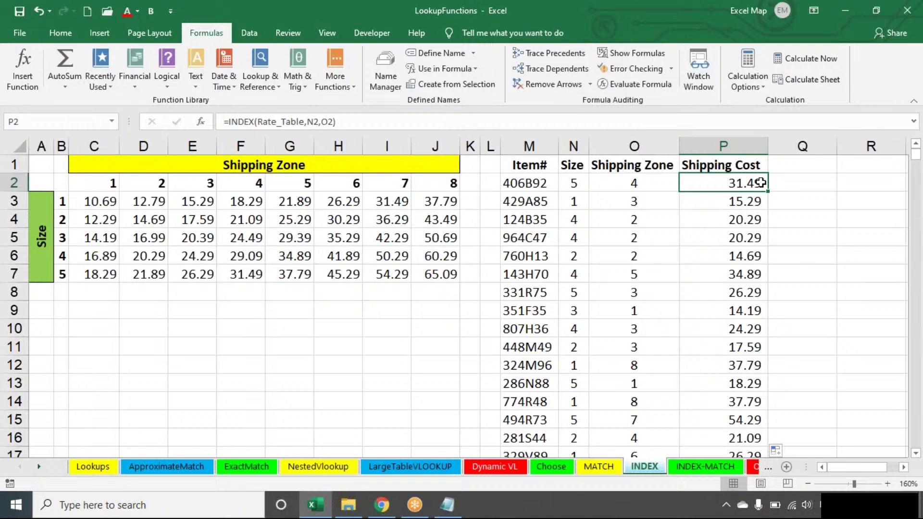
pyautogui.doubleClick(761, 182)
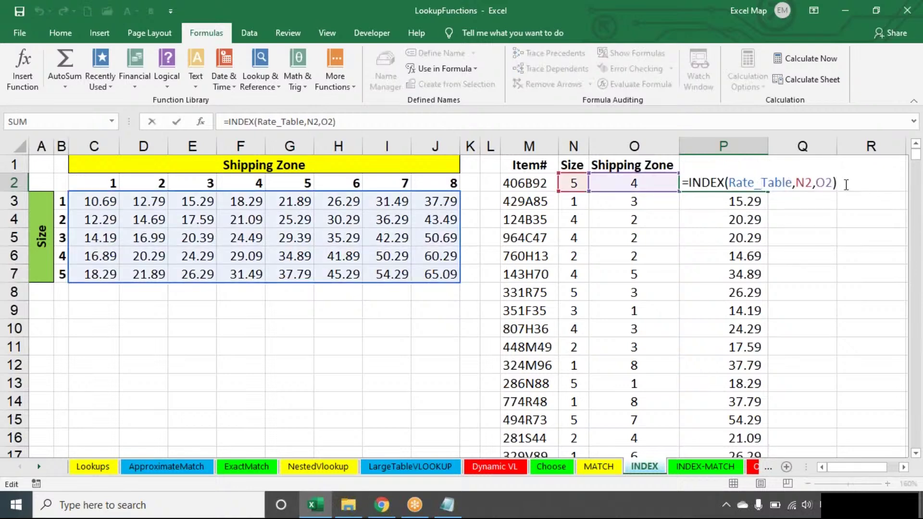
pyautogui.press('Escape')
pyautogui.moveTo(25, 193); pyautogui.dragTo(26, 198)
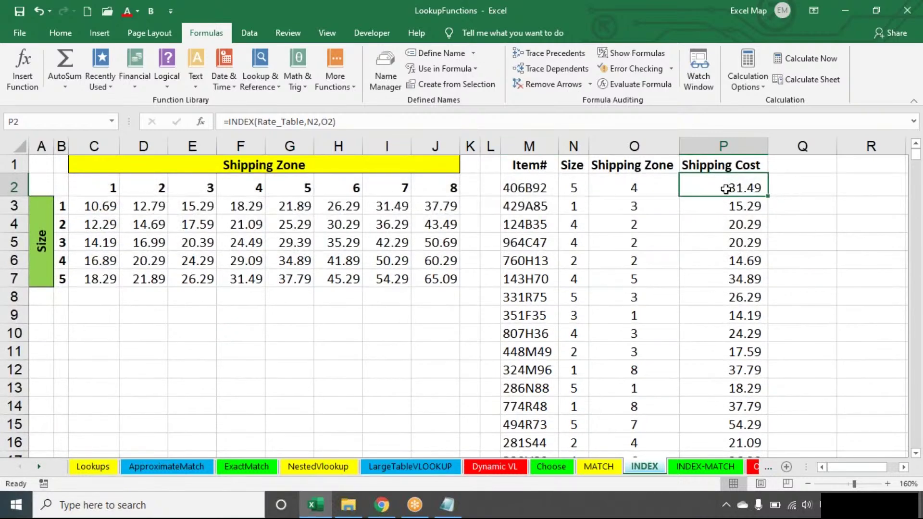
# Examine the cell references highlighted by the INDEX formula in P2, leaving the formula as it is.
pyautogui.doubleClick(726, 189)
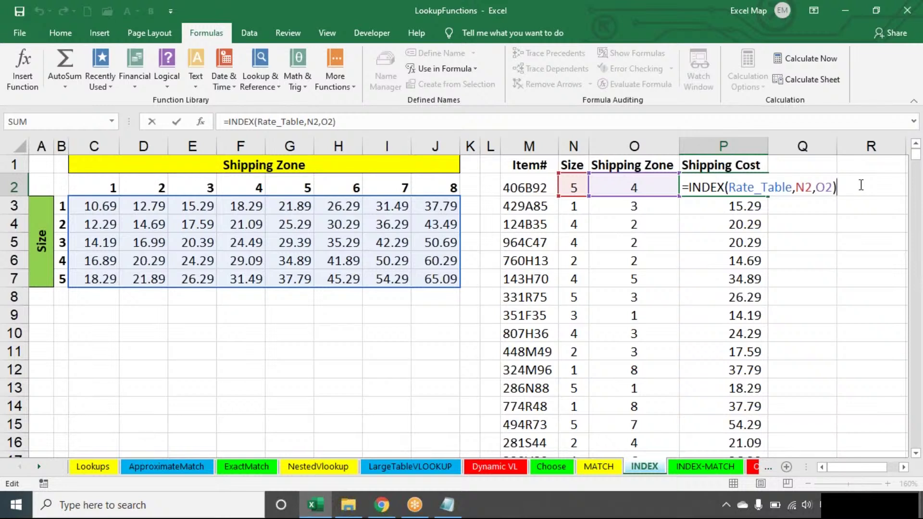
pyautogui.click(673, 19)
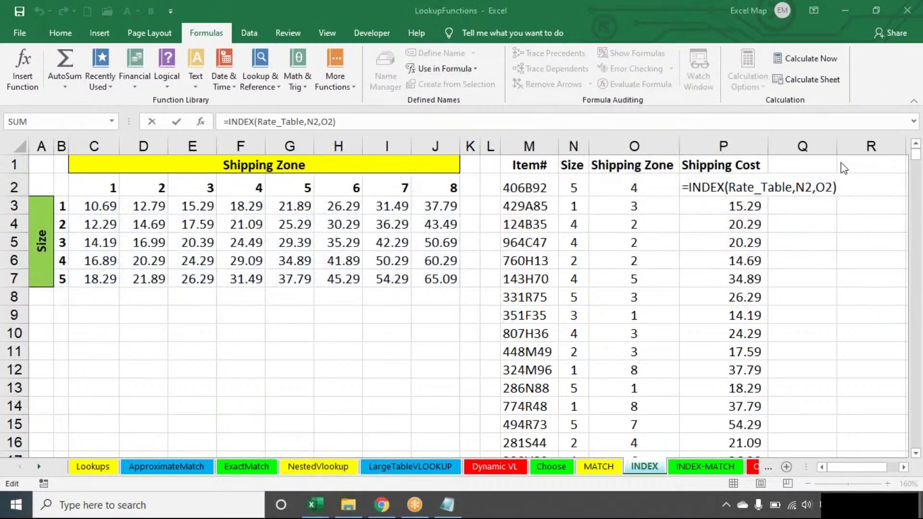
pyautogui.click(841, 188)
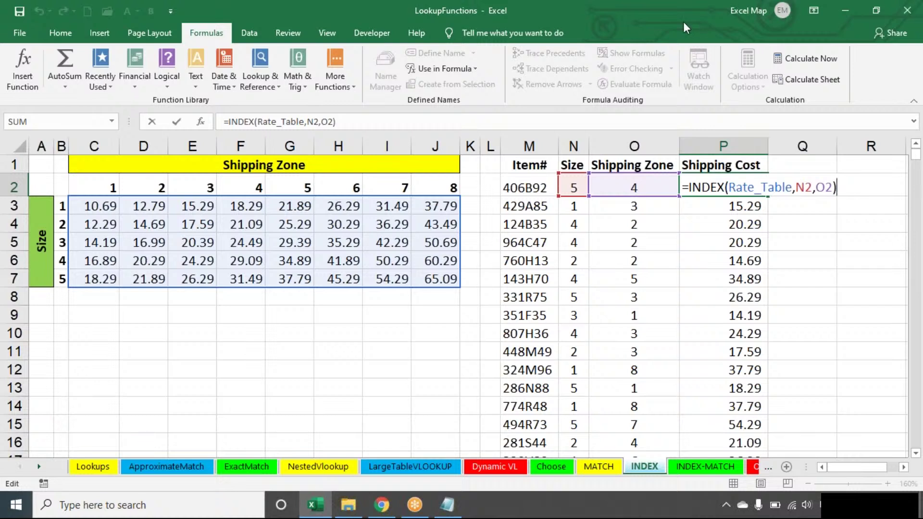
pyautogui.click(888, 151)
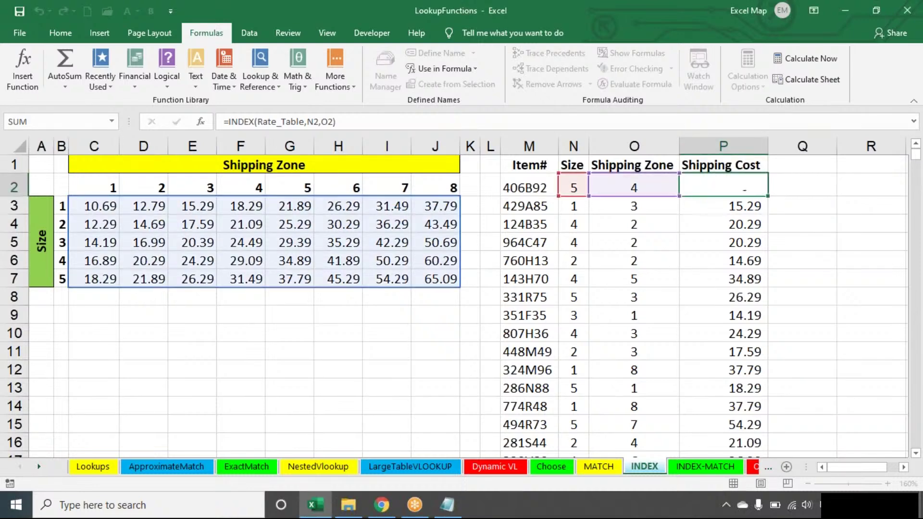
pyautogui.press('Return')
pyautogui.press('XF86AudioLowerVolume')
pyautogui.press('XF86AudioLowerVolume')
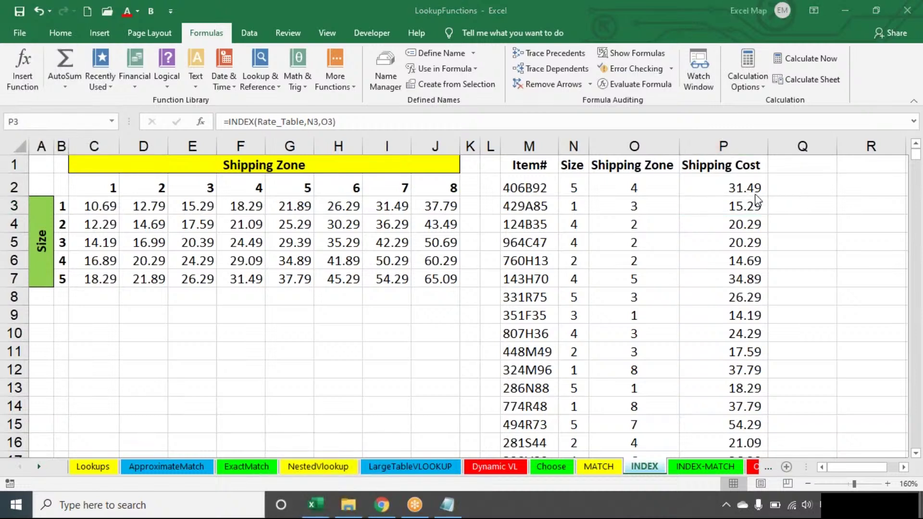
pyautogui.click(739, 187)
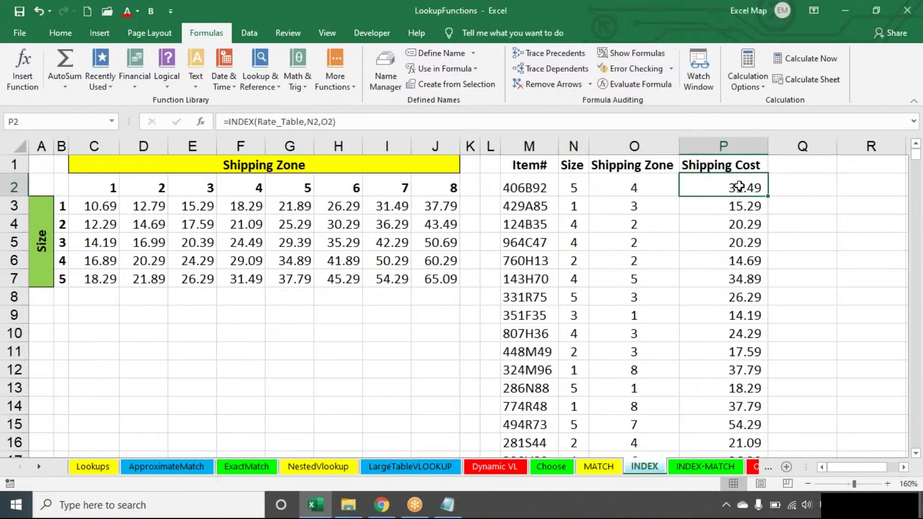
pyautogui.click(645, 24)
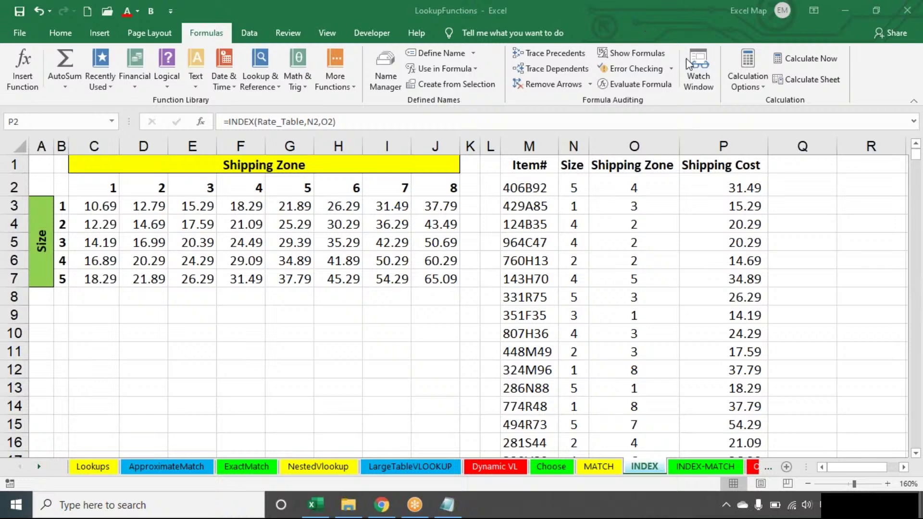
pyautogui.click(315, 505)
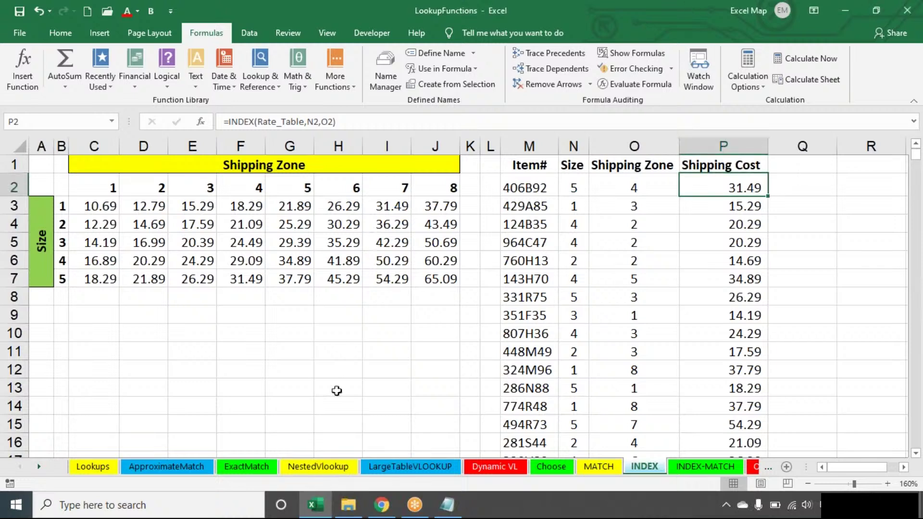
# Examine the nested VLOOKUP formula in G2 of the NestedVlookup sheet, including its column index argument E2+1.
pyautogui.click(313, 468)
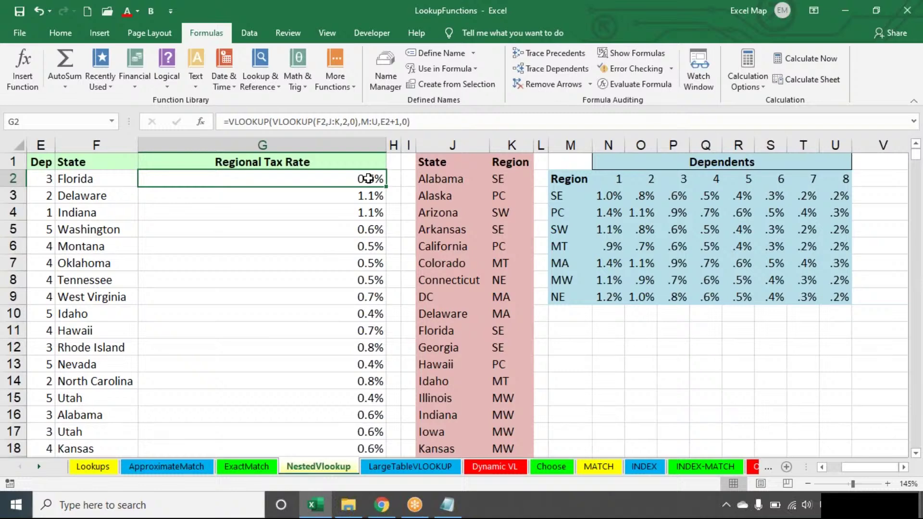
pyautogui.doubleClick(381, 179)
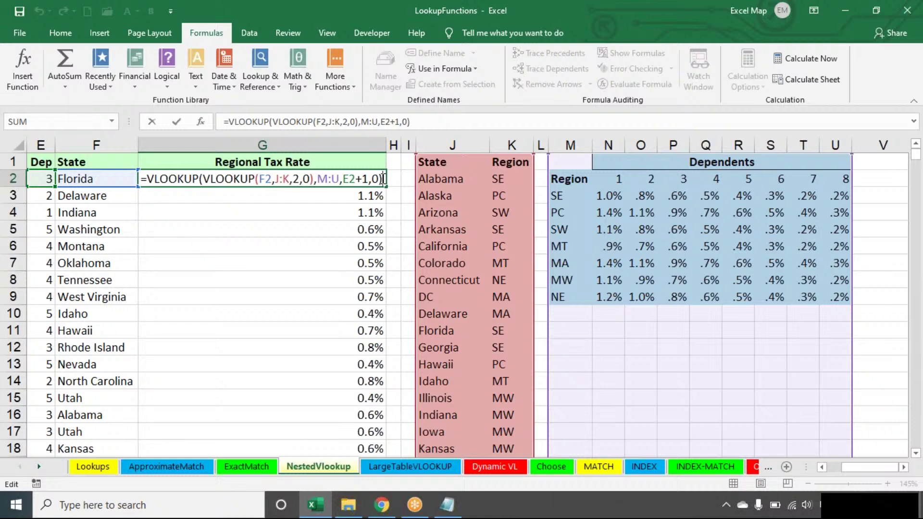
pyautogui.click(348, 179)
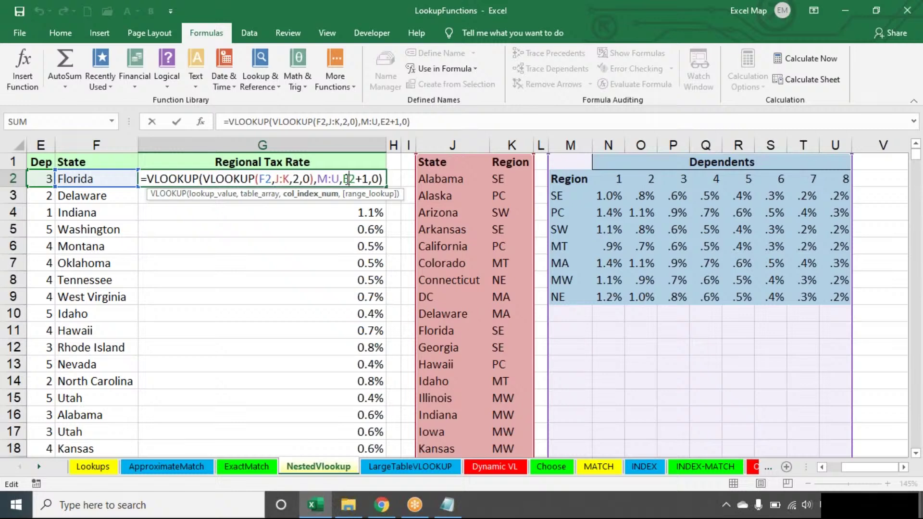
pyautogui.hotkey('ctrl', 'Return')
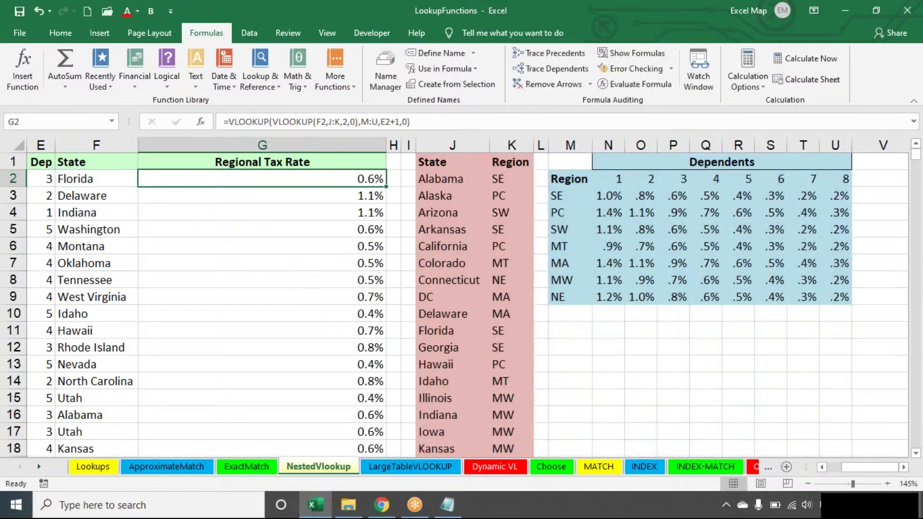
pyautogui.doubleClick(344, 179)
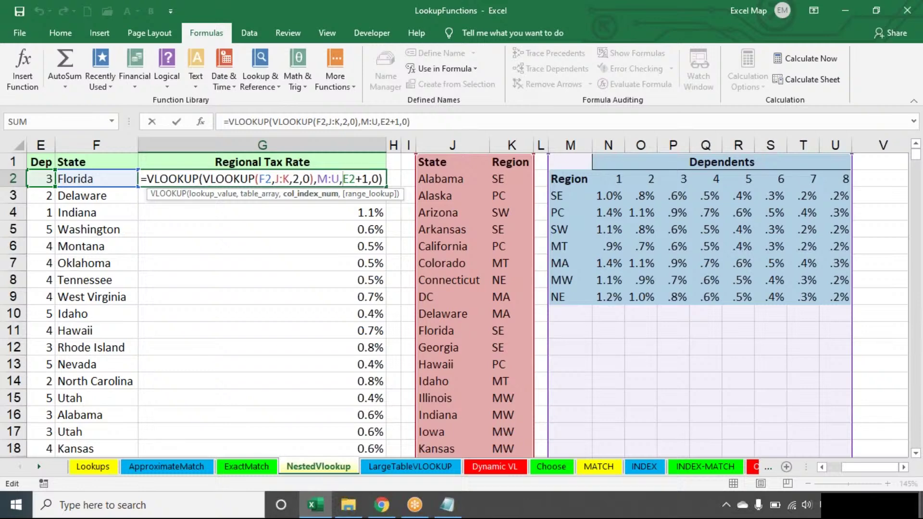
pyautogui.press('Return')
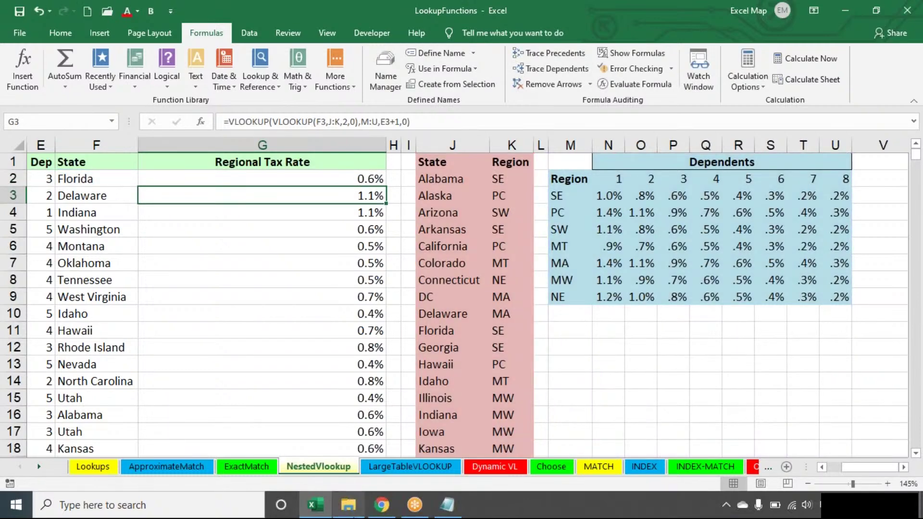
# Compare the VLOOKUP text in D2 of the LargeTableVLOOKUP sheet with the nested VLOOKUP in G2 of the NestedVlookup sheet.
pyautogui.click(408, 469)
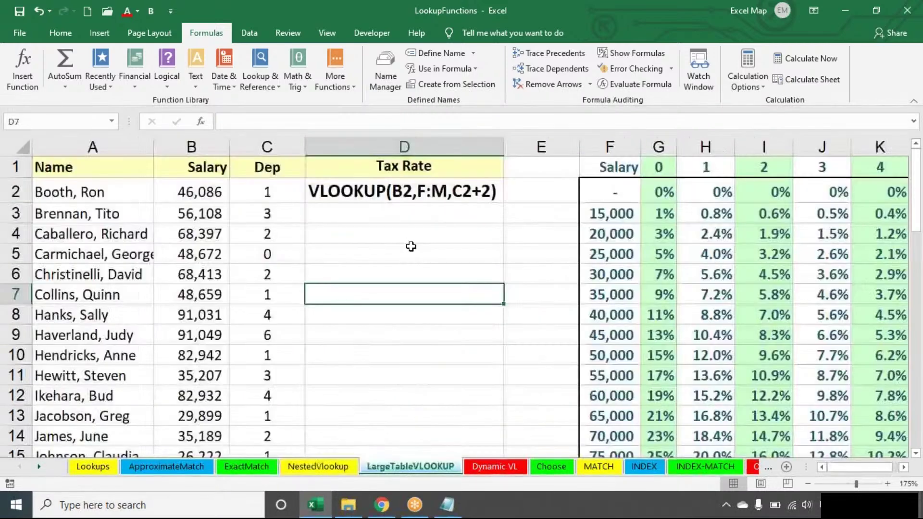
pyautogui.click(425, 186)
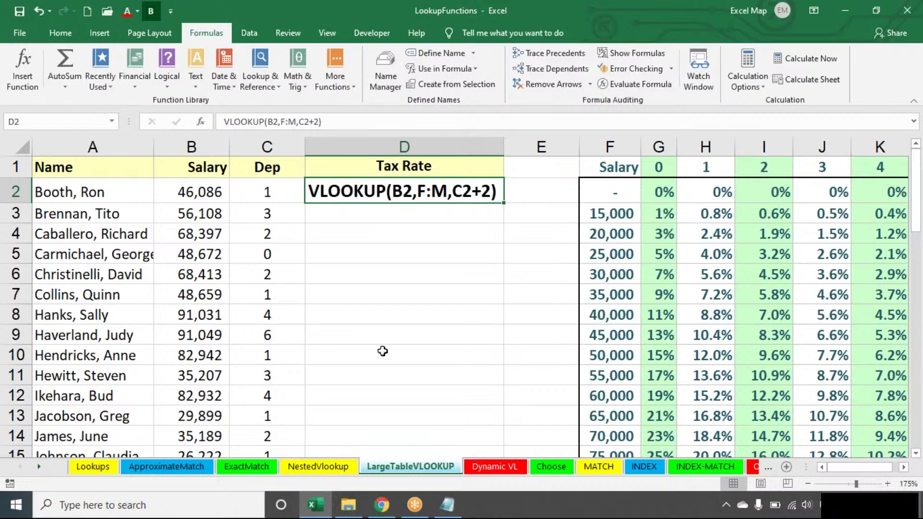
pyautogui.click(317, 466)
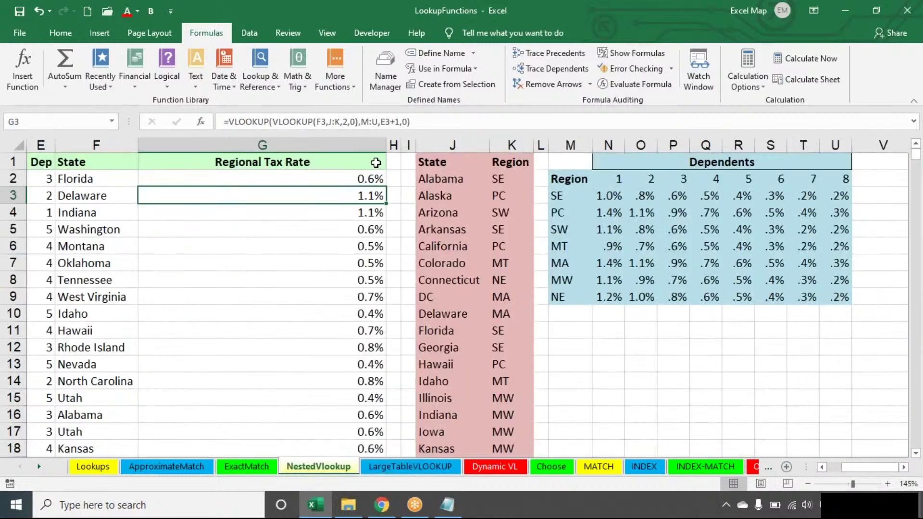
pyautogui.doubleClick(373, 178)
pyautogui.click(384, 179)
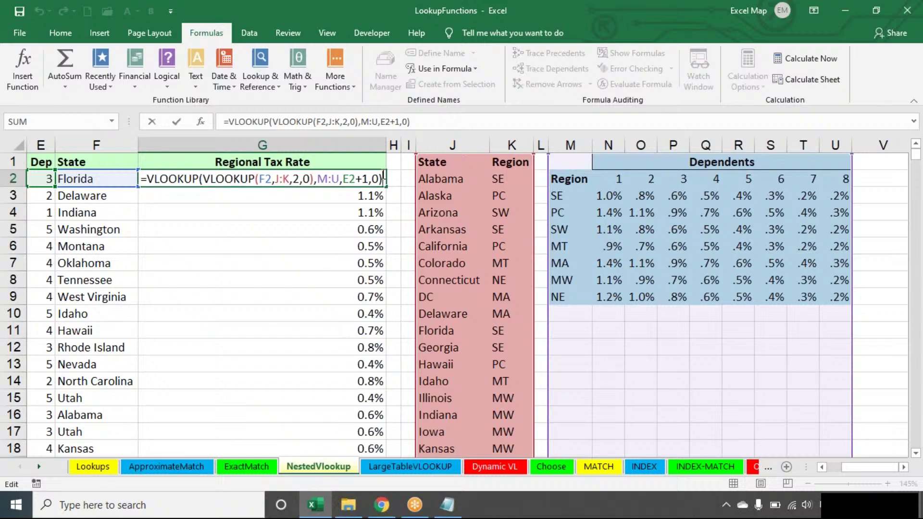
pyautogui.press('Return')
# Review the VLOOKUP with MATCH on the Dynamic VL sheet and the CHOOSE formula on the Choose sheet.
pyautogui.click(498, 467)
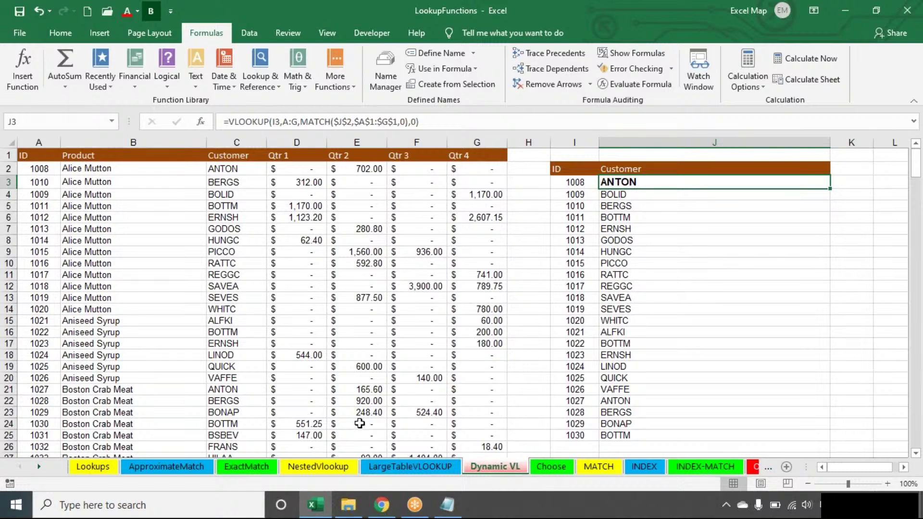
pyautogui.click(550, 474)
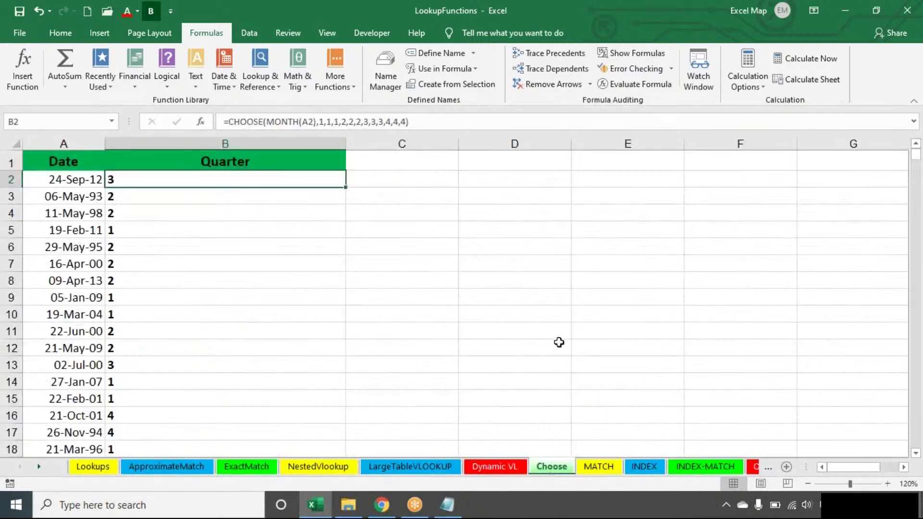
pyautogui.click(508, 232)
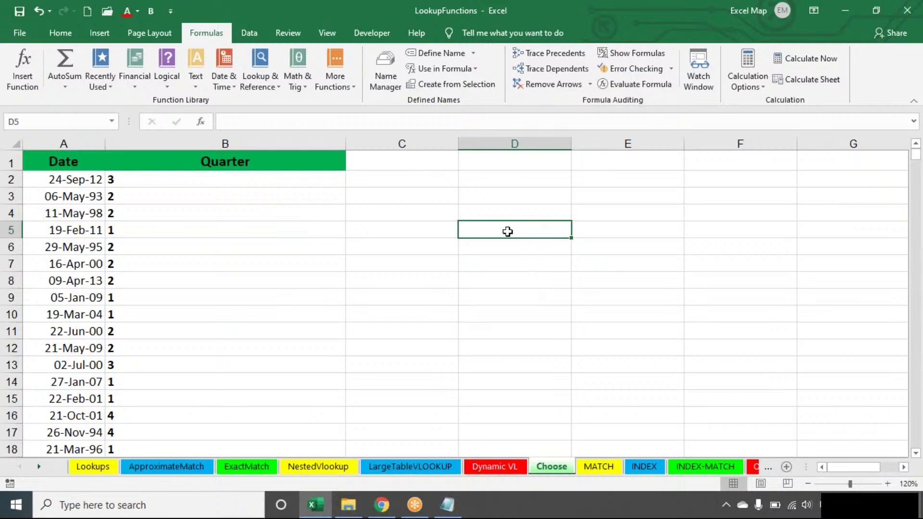
pyautogui.click(637, 19)
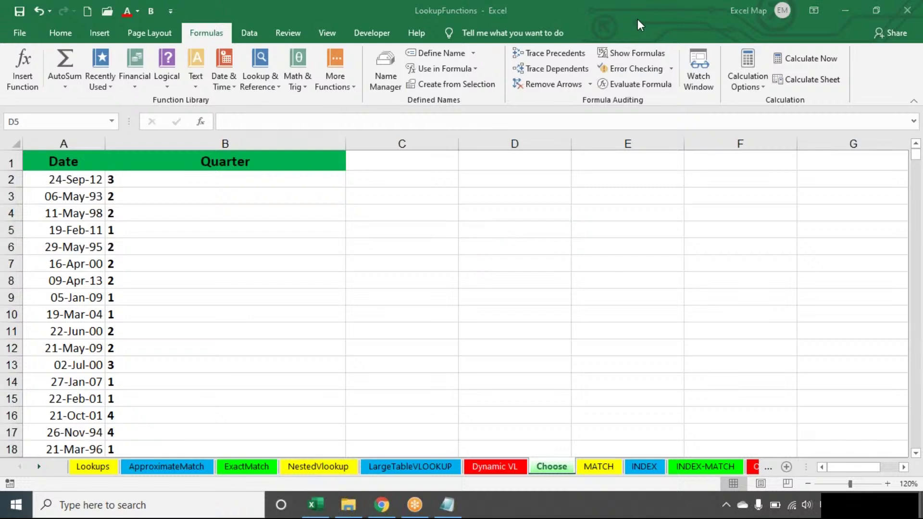